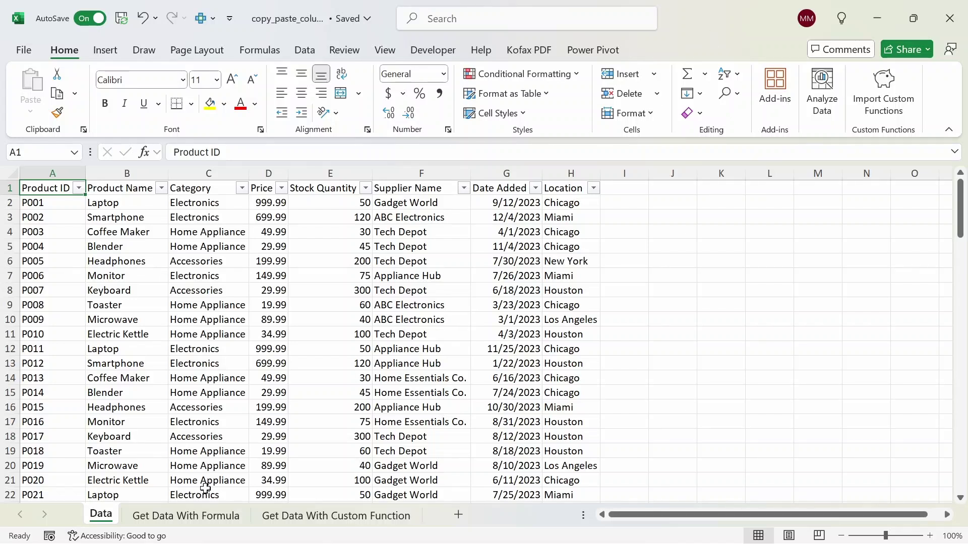
- Filter the Data table's Category column to show only Electronics
{"action": "left_click", "coordinate": [205, 517]}
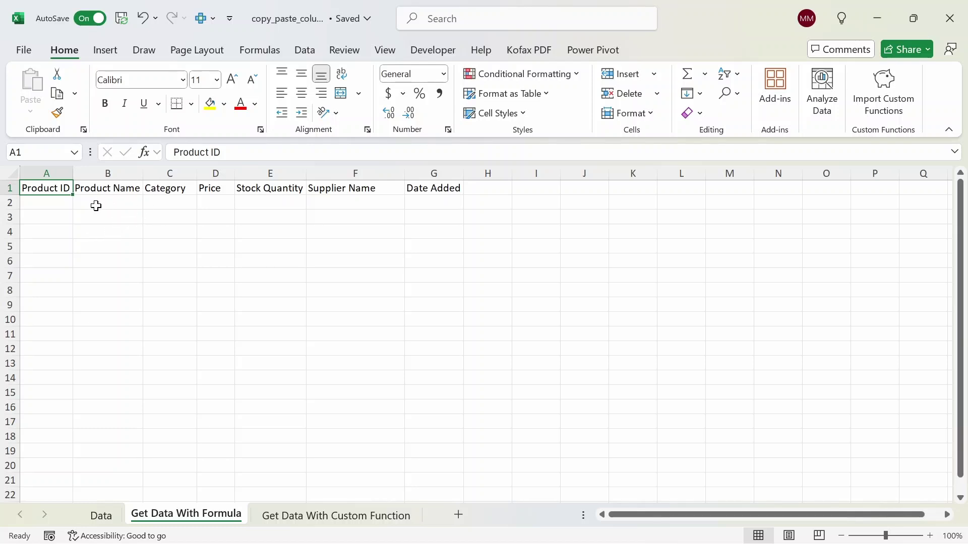
{"action": "left_click", "coordinate": [104, 515]}
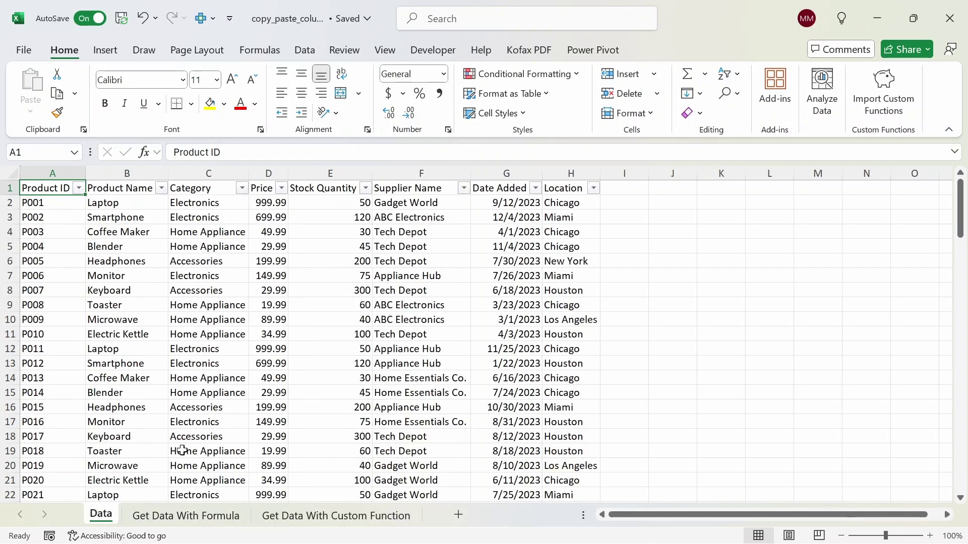
{"action": "left_click", "coordinate": [242, 188]}
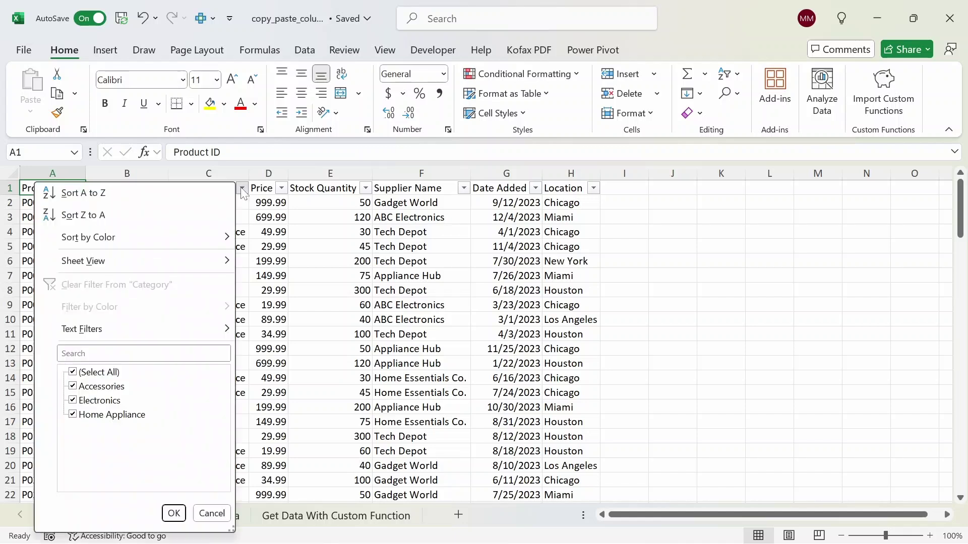
{"action": "left_click", "coordinate": [73, 372]}
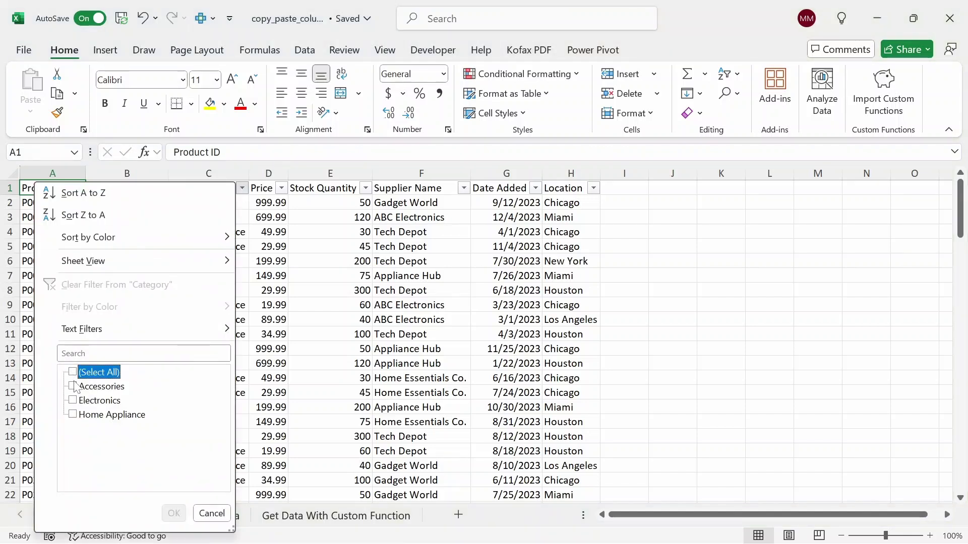
{"action": "left_click", "coordinate": [73, 400]}
{"action": "left_click", "coordinate": [174, 513]}
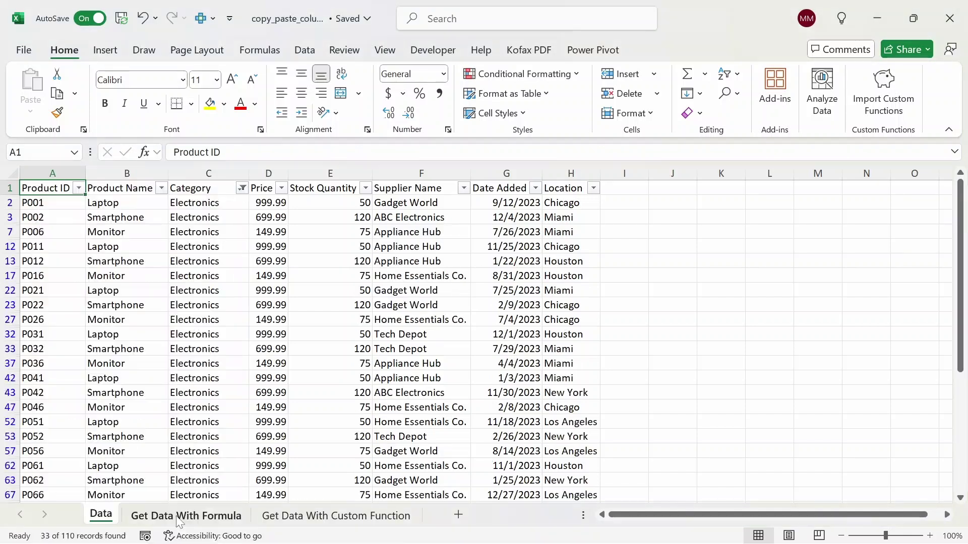
- Copy the visible Electronics Product IDs into column A of Get Data With Formula
{"action": "left_click", "coordinate": [52, 203]}
{"action": "key", "text": "Up"}
{"action": "key", "text": "Down"}
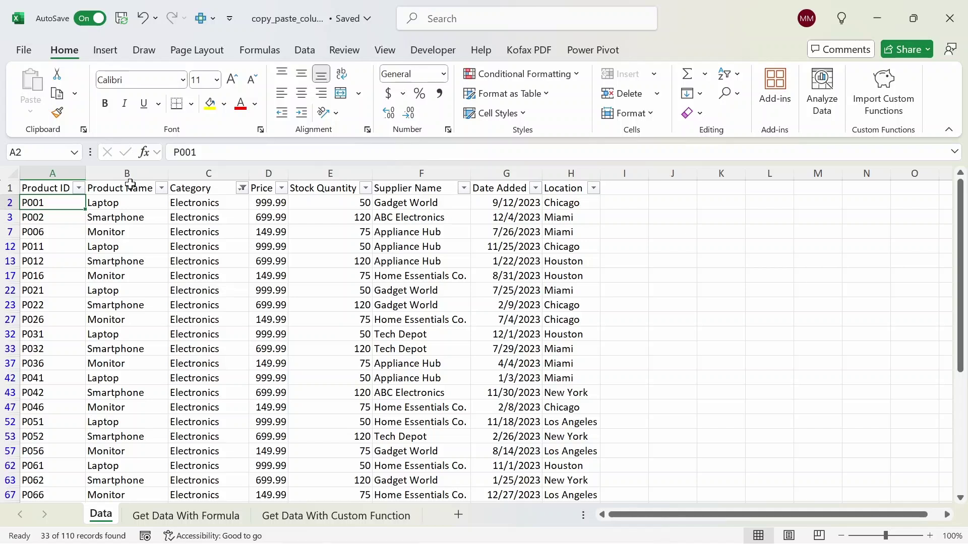
{"action": "key", "text": "ctrl+shift+Down"}
{"action": "key", "text": "ctrl+c"}
{"action": "key", "text": "ctrl+Home"}
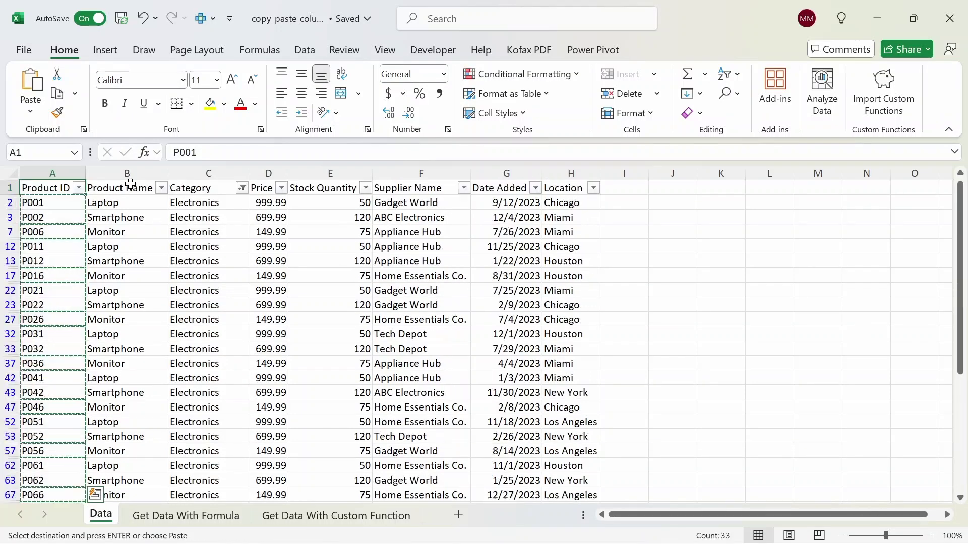
{"action": "left_click", "coordinate": [205, 519]}
{"action": "key", "text": "Down"}
{"action": "key", "text": "ctrl+v"}
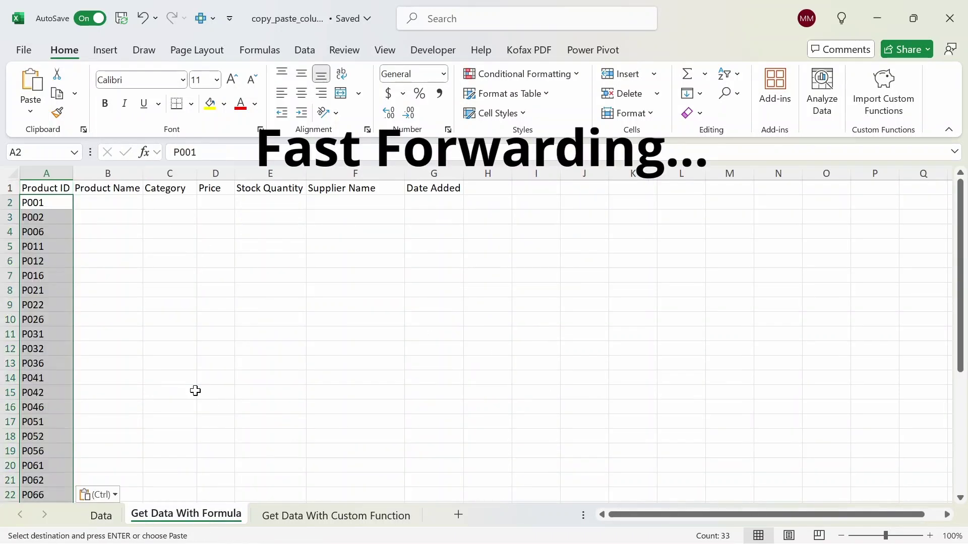
- Copy the visible Product Names into B2 of Get Data With Formula
{"action": "left_click", "coordinate": [104, 516]}
{"action": "left_click", "coordinate": [121, 205]}
{"action": "key", "text": "ctrl+shift+Down"}
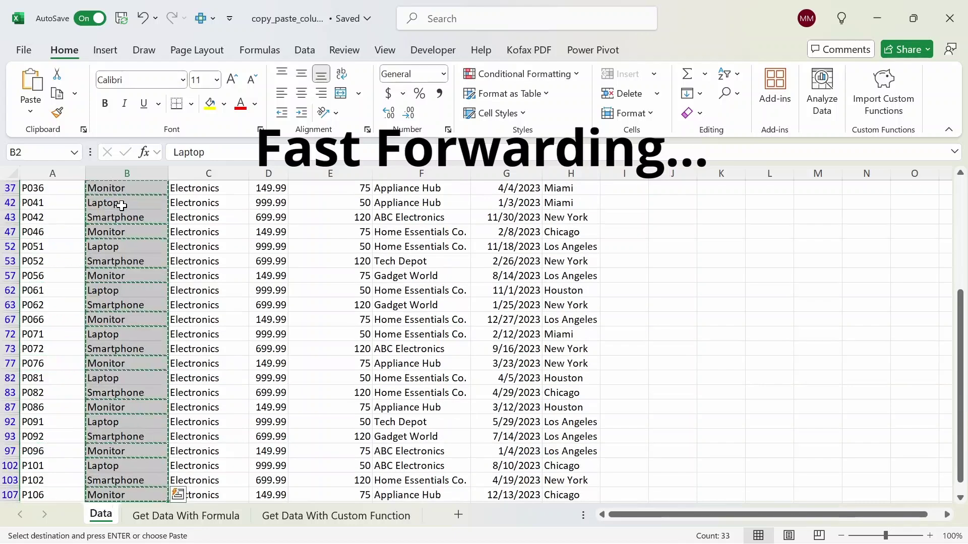
{"action": "key", "text": "ctrl+c"}
{"action": "left_click", "coordinate": [186, 515]}
{"action": "left_click", "coordinate": [111, 203]}
{"action": "key", "text": "ctrl+v"}
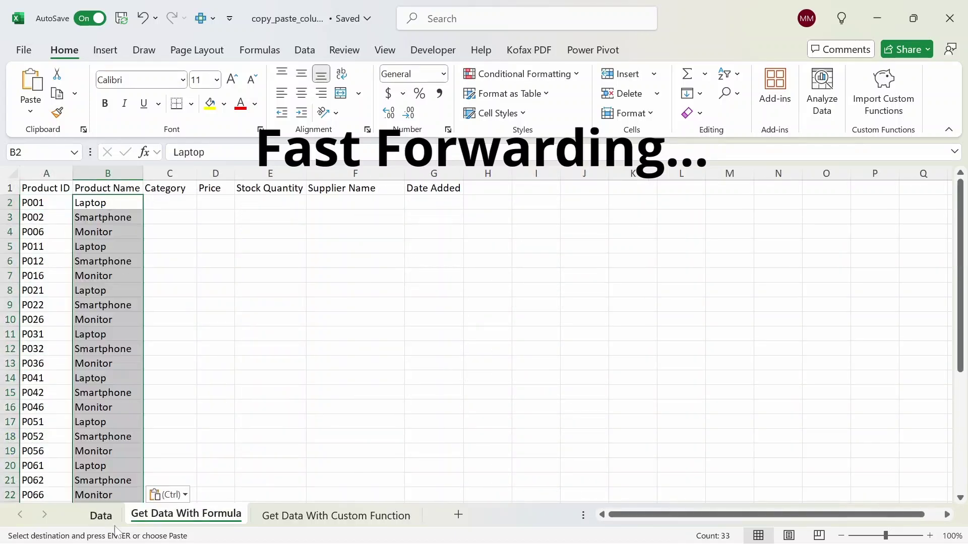
- Copy the visible Category values into C2 of Get Data With Formula
{"action": "left_click", "coordinate": [101, 515]}
{"action": "scroll", "coordinate": [252, 242], "scroll_direction": "up", "scroll_amount": 3}
{"action": "left_click", "coordinate": [238, 236]}
{"action": "key", "text": "ctrl+shift+Down"}
{"action": "key", "text": "ctrl+c"}
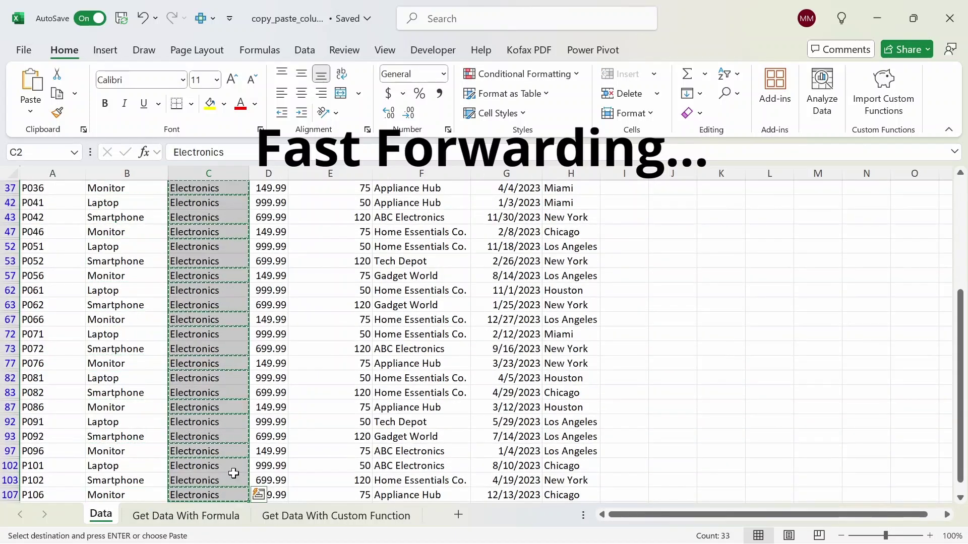
{"action": "left_click", "coordinate": [186, 515]}
{"action": "left_click", "coordinate": [182, 216]}
{"action": "left_click", "coordinate": [171, 203]}
{"action": "key", "text": "ctrl+v"}
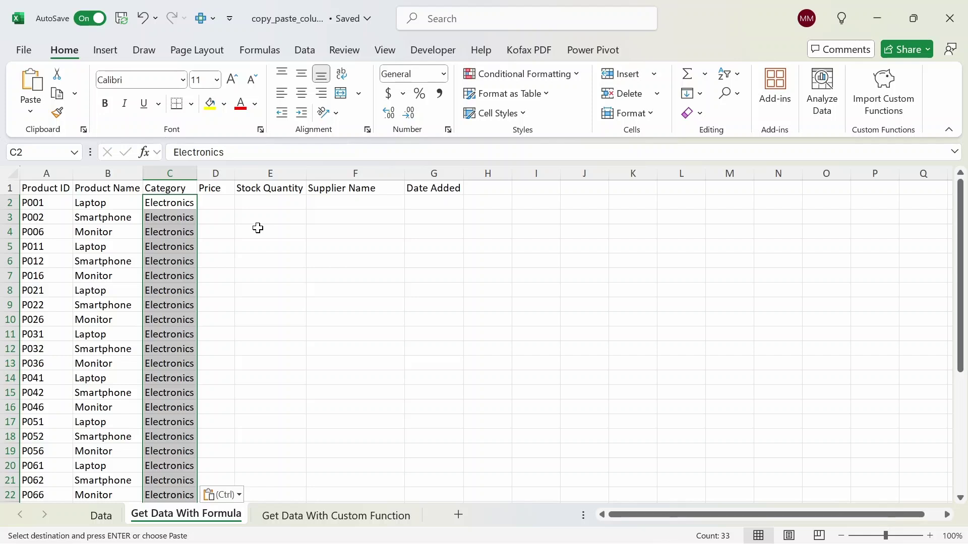
- Undo the pasted Product ID, Product Name and Category values
{"action": "key", "text": "Escape"}
{"action": "key", "text": "ctrl+z"}
{"action": "key", "text": "ctrl+z"}
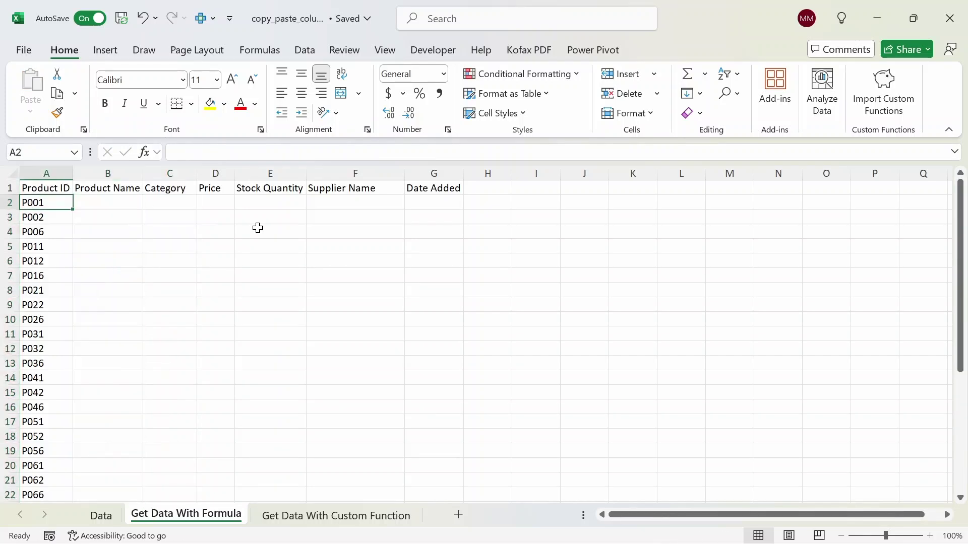
{"action": "key", "text": "ctrl+z"}
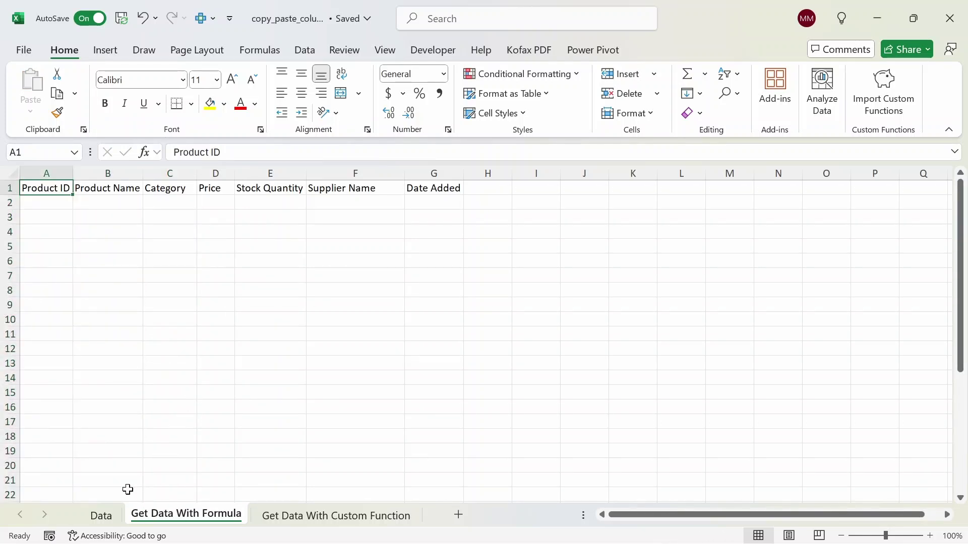
- Clear the Category filter on the Data sheet, then select A2 on Get Data With Formula
{"action": "left_click", "coordinate": [109, 518]}
{"action": "scroll", "coordinate": [252, 251], "scroll_direction": "up", "scroll_amount": 5}
{"action": "left_click", "coordinate": [242, 188]}
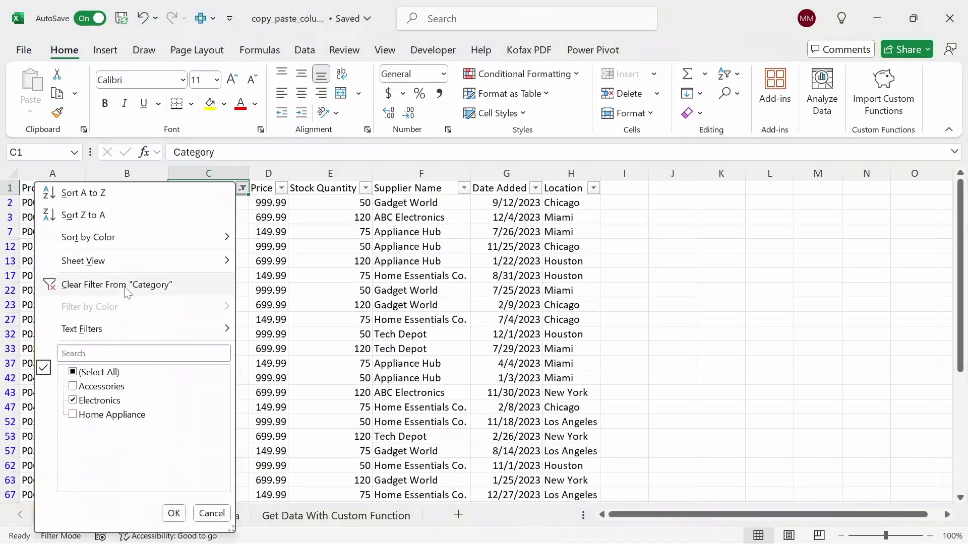
{"action": "left_click", "coordinate": [101, 286]}
{"action": "left_click", "coordinate": [211, 516]}
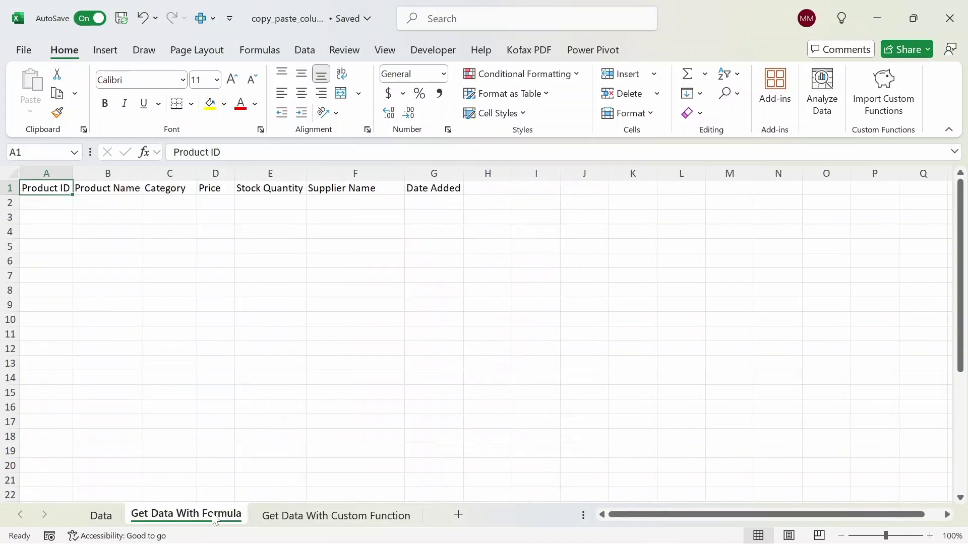
{"action": "left_click", "coordinate": [52, 204]}
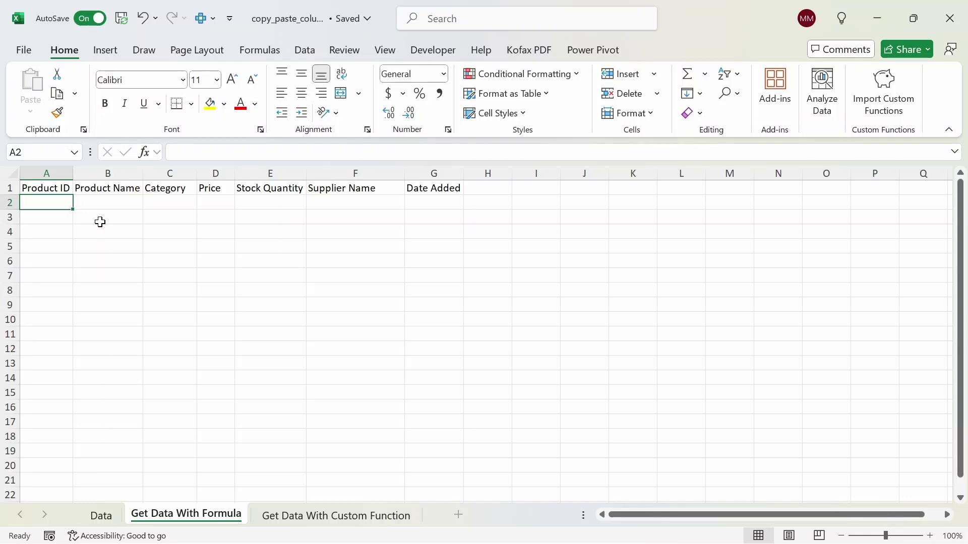
- Start a FILTER formula in A2 using the absolute array Data!$A$1:$H$111
{"action": "type", "text": "=fi"}
{"action": "key", "text": "Tab"}
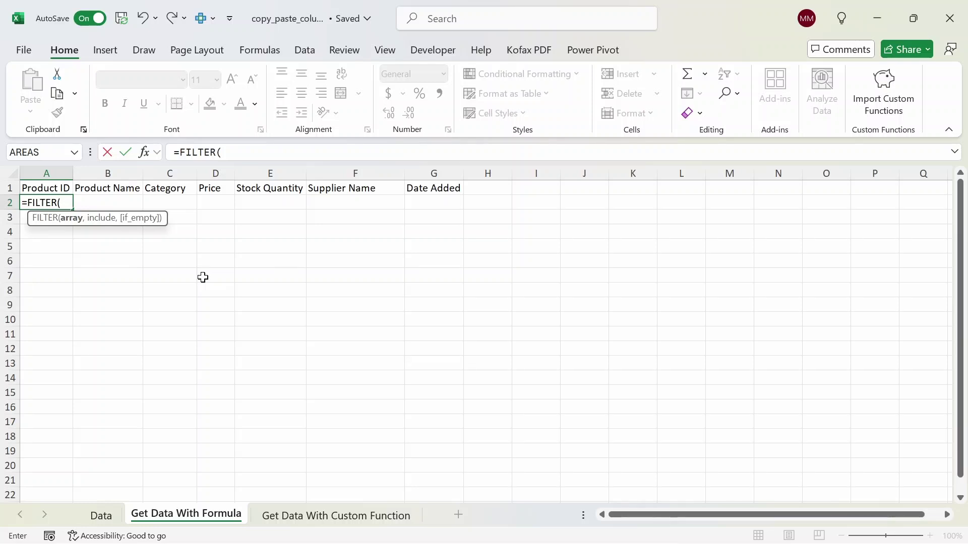
{"action": "left_click", "coordinate": [101, 515]}
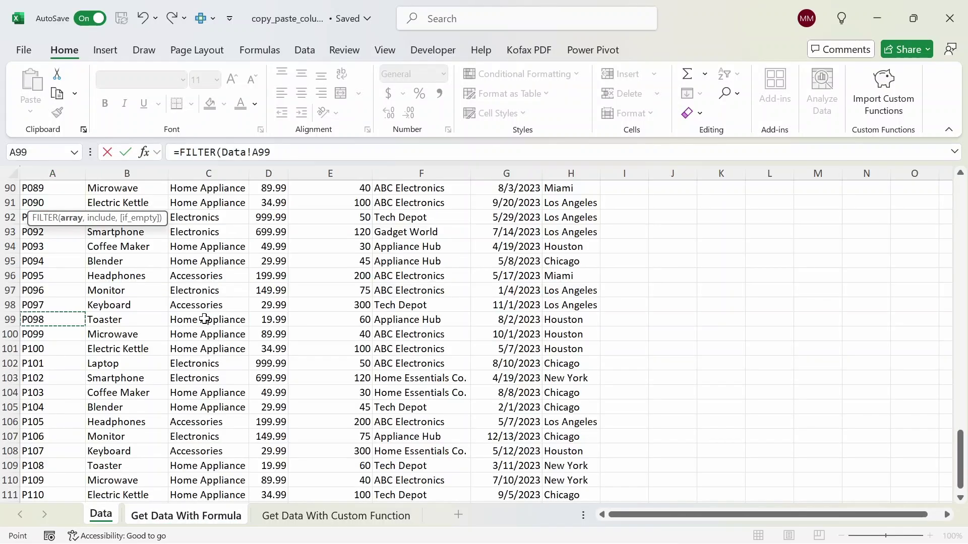
{"action": "key", "text": "ctrl+Up"}
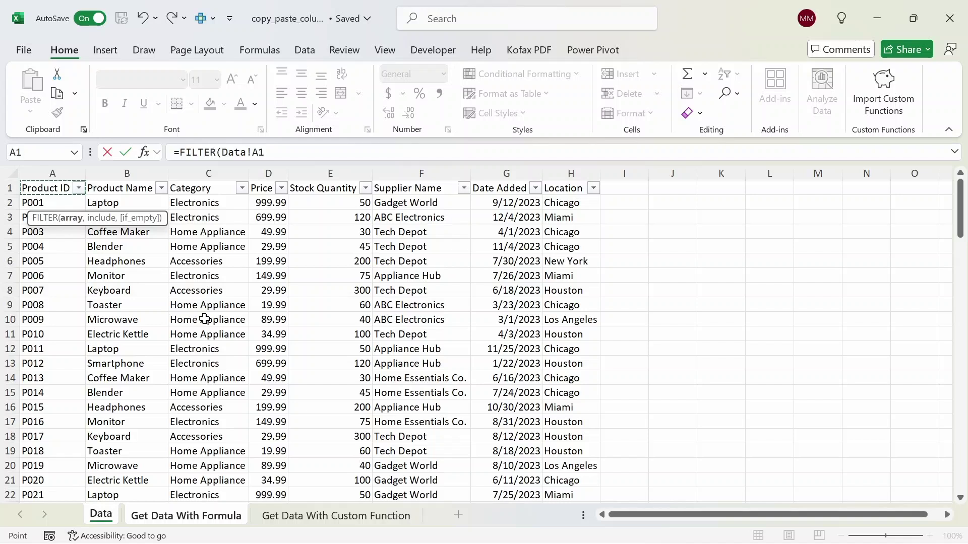
{"action": "key", "text": "ctrl+shift+Right"}
{"action": "key", "text": "ctrl+shift+Down"}
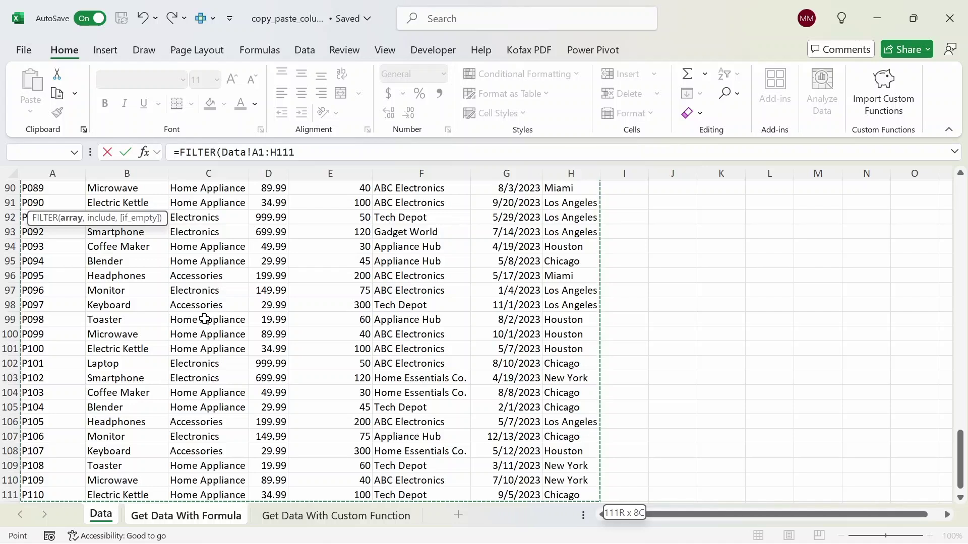
{"action": "key", "text": "F4"}
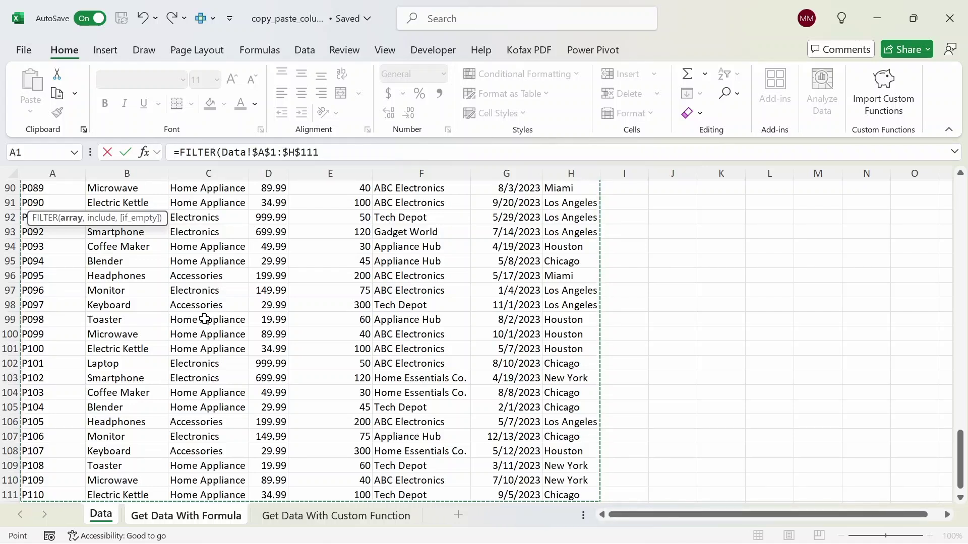
- Add the condition Data!$C$1:$C$111="Electronics" with an empty-string fallback and commit
{"action": "type", "text": ","}
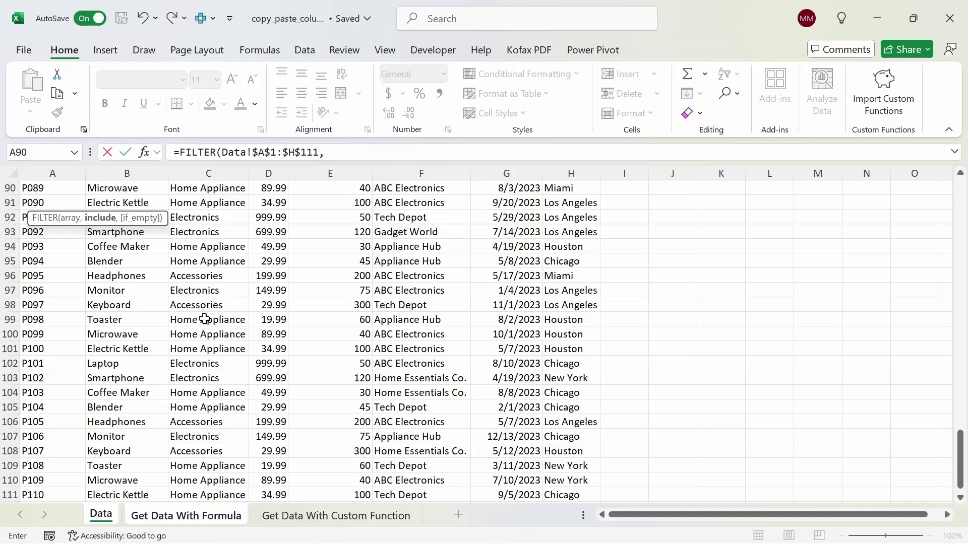
{"action": "left_click", "coordinate": [217, 244]}
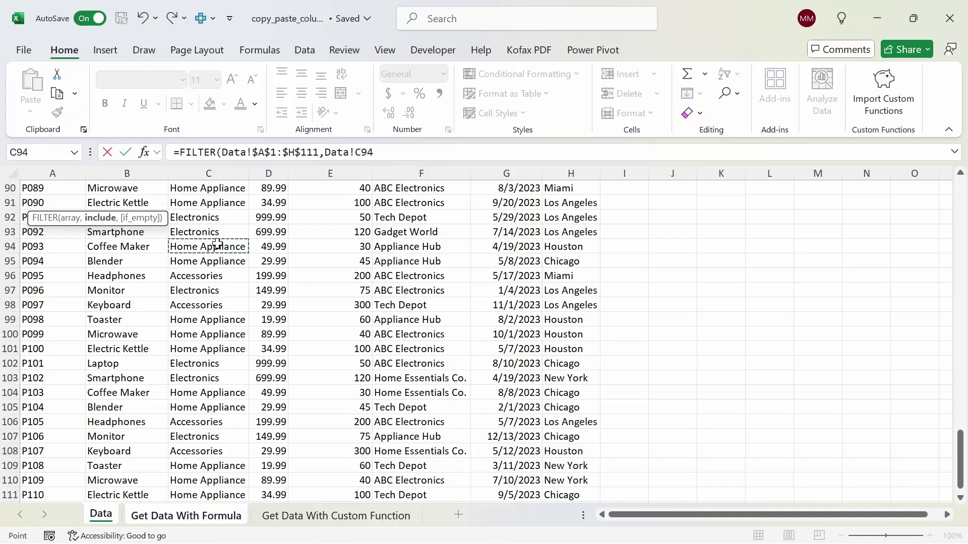
{"action": "key", "text": "ctrl+Up"}
{"action": "key", "text": "Down"}
{"action": "key", "text": "Up"}
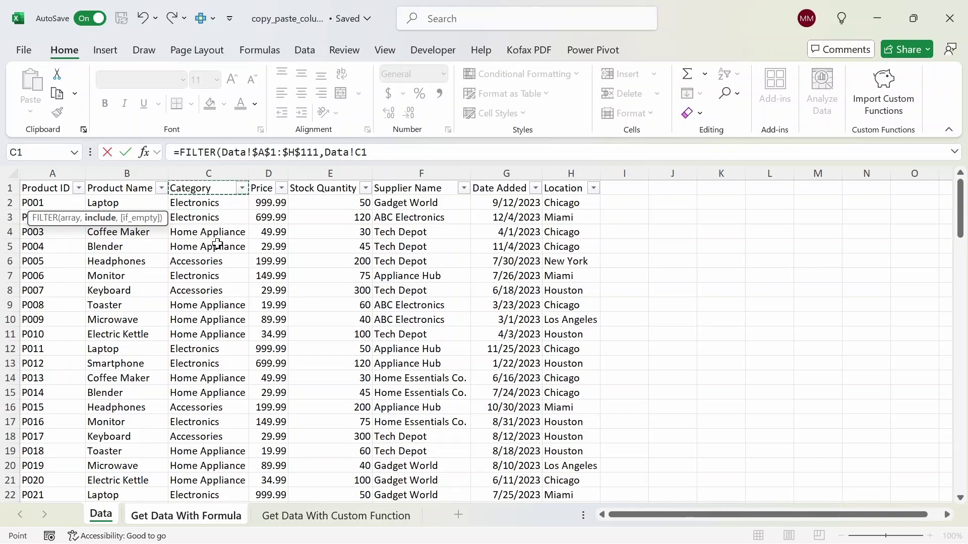
{"action": "key", "text": "ctrl+shift+Down"}
{"action": "key", "text": "F4"}
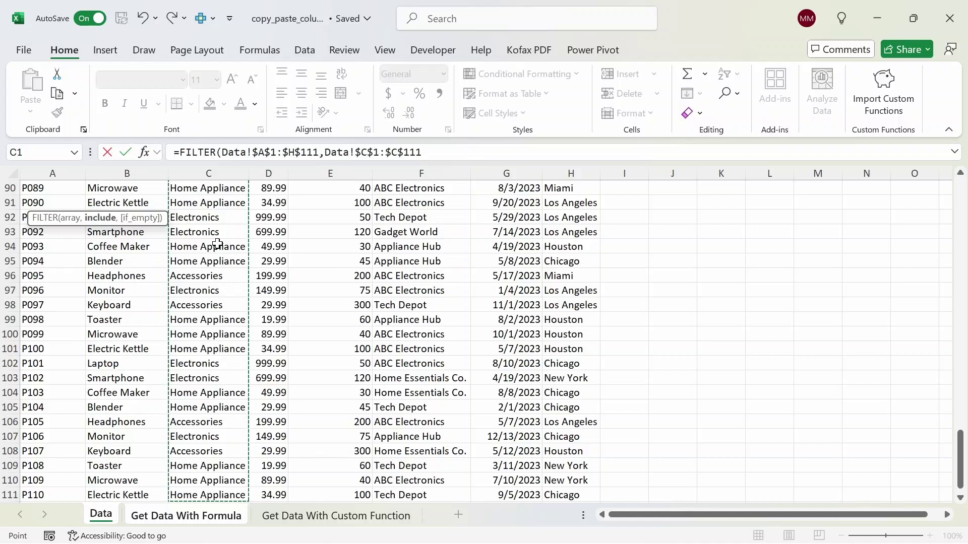
{"action": "type", "text": "=\""}
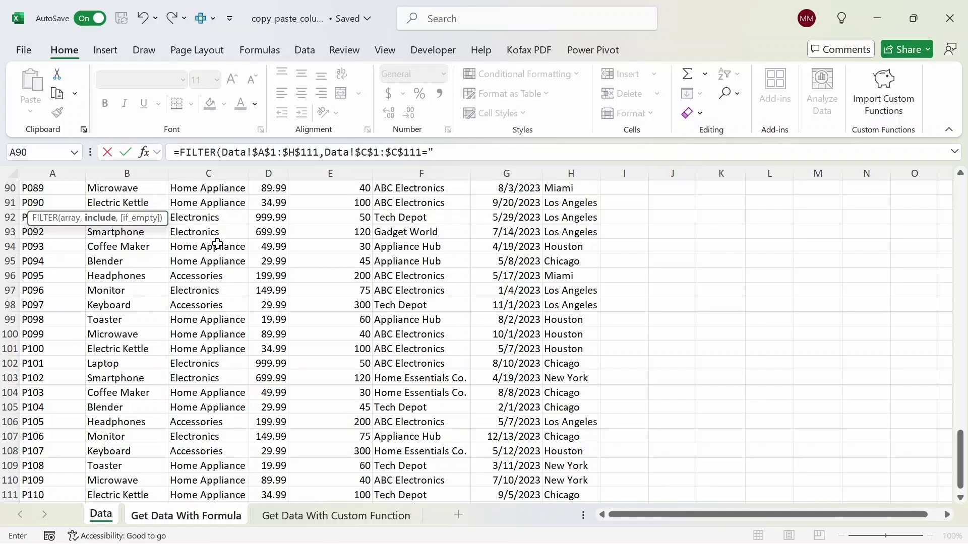
{"action": "type", "text": "Electronics"}
{"action": "type", "text": ","}
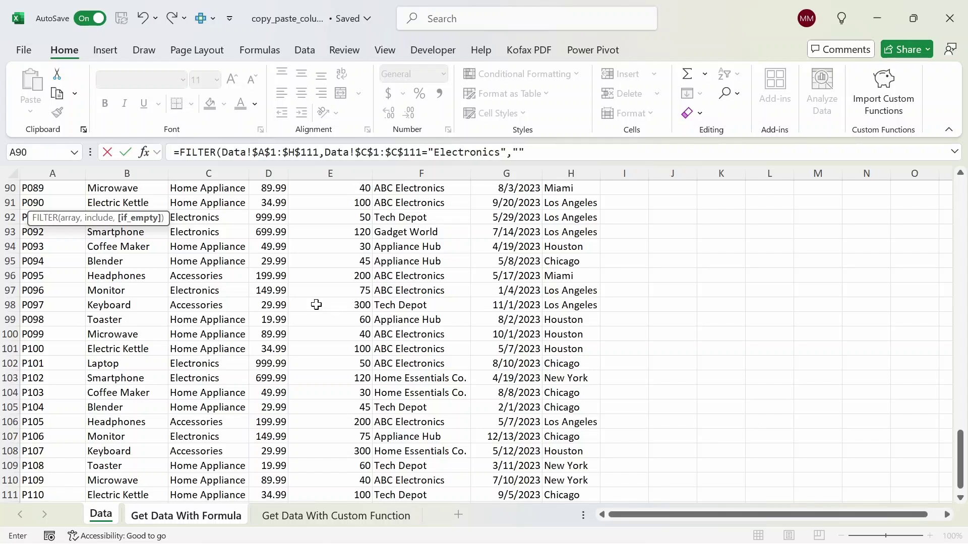
{"action": "type", "text": ")"}
{"action": "key", "text": "Return"}
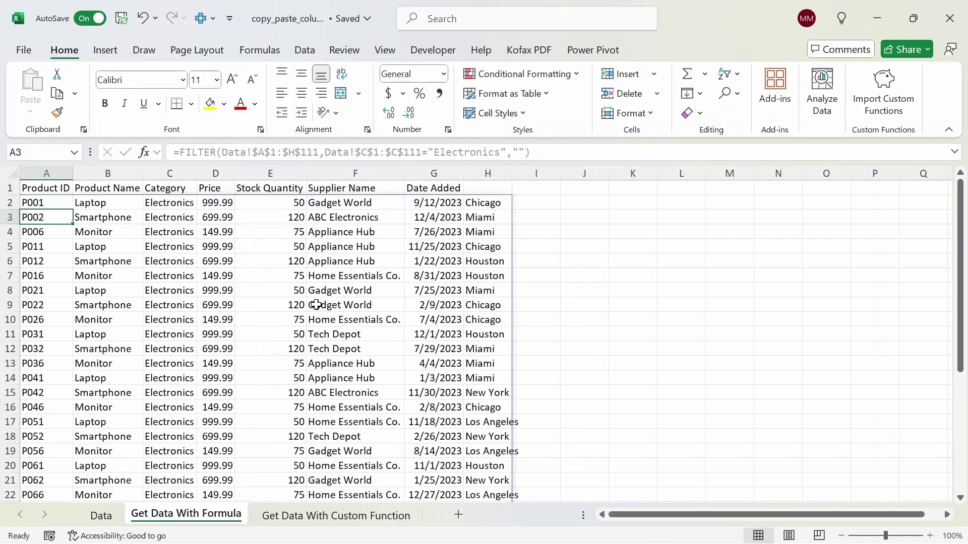
- Return to A2, where the Electronics results spill from P001 across columns A–H
{"action": "key", "text": "Up"}
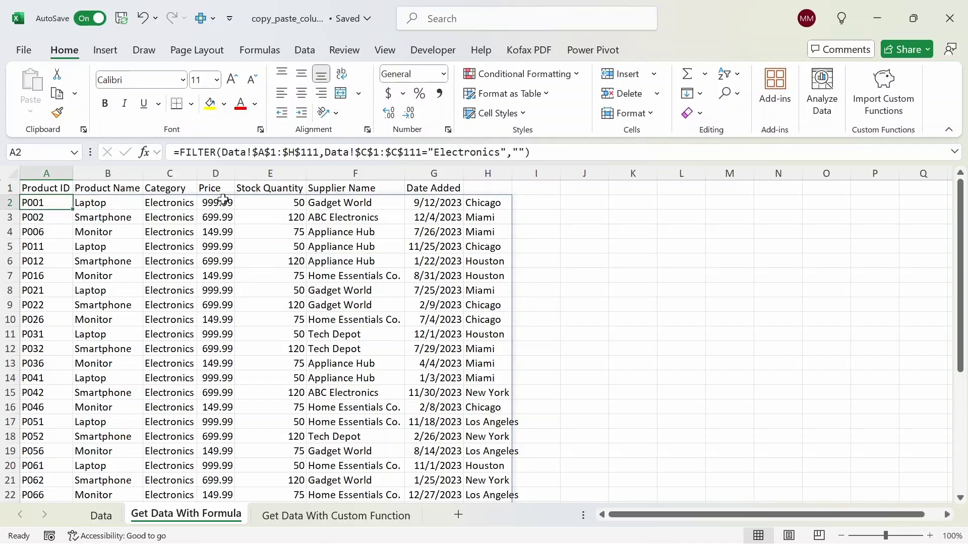
- Wrap A2's FILTER formula in CHOOSECOLS(...,1) to return only Product IDs
{"action": "left_click", "coordinate": [179, 152]}
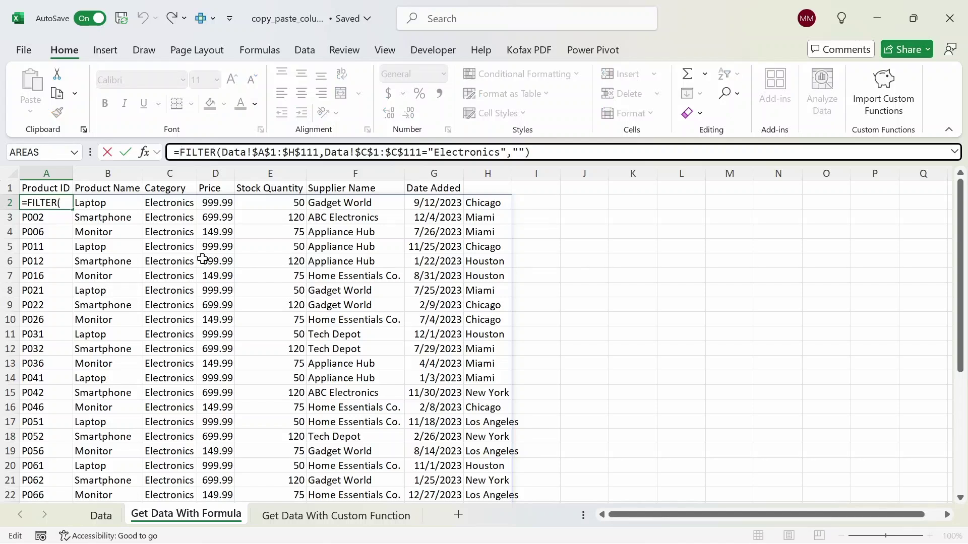
{"action": "type", "text": "choosecols("}
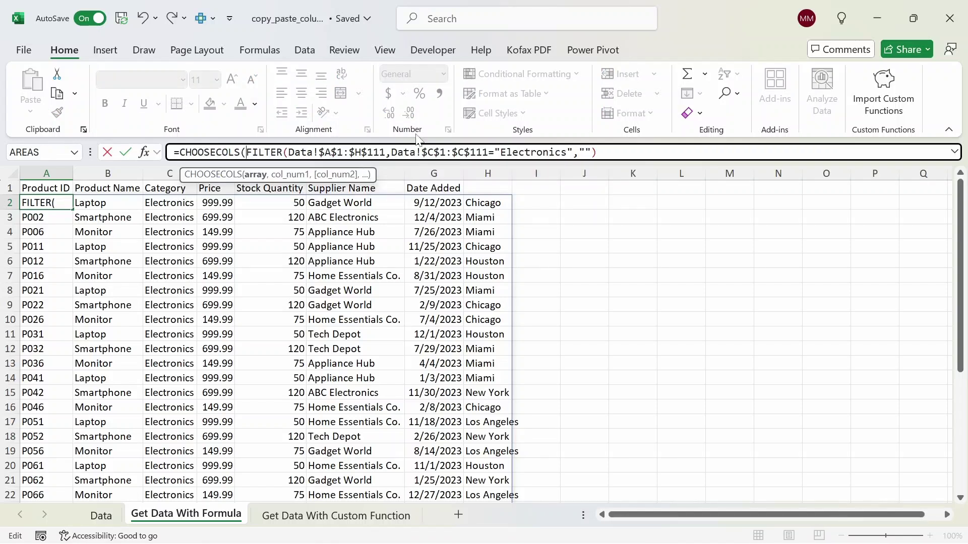
{"action": "left_click", "coordinate": [597, 153]}
{"action": "type", "text": ","}
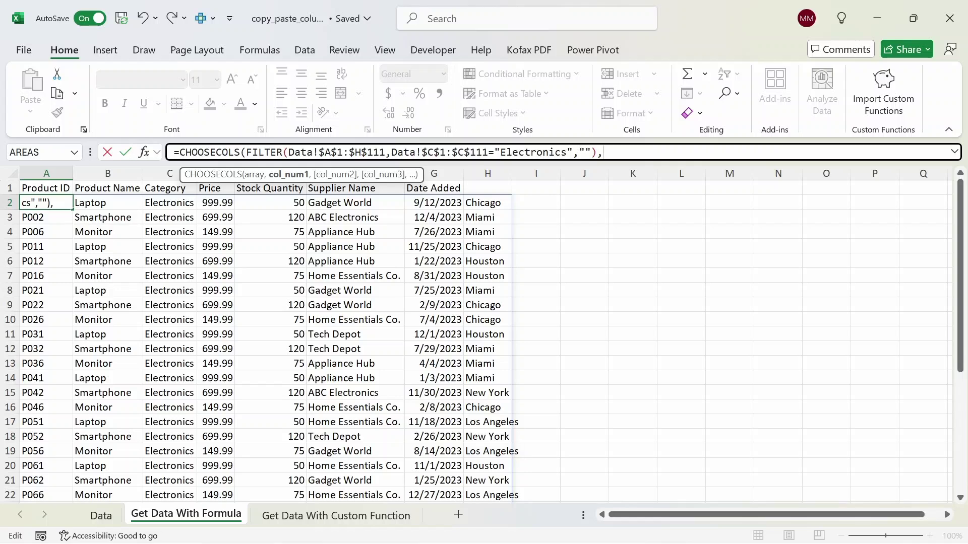
{"action": "type", "text": "1)"}
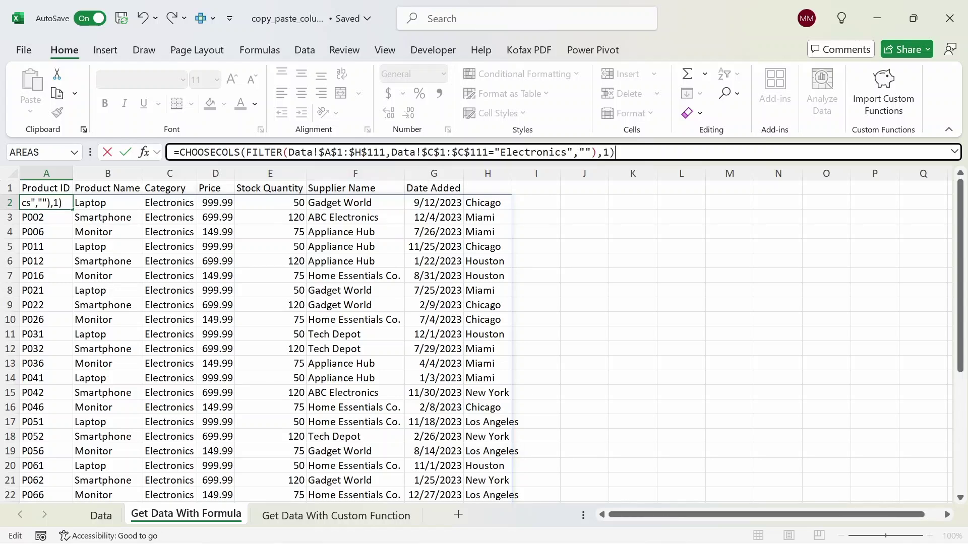
{"action": "key", "text": "ctrl+Return"}
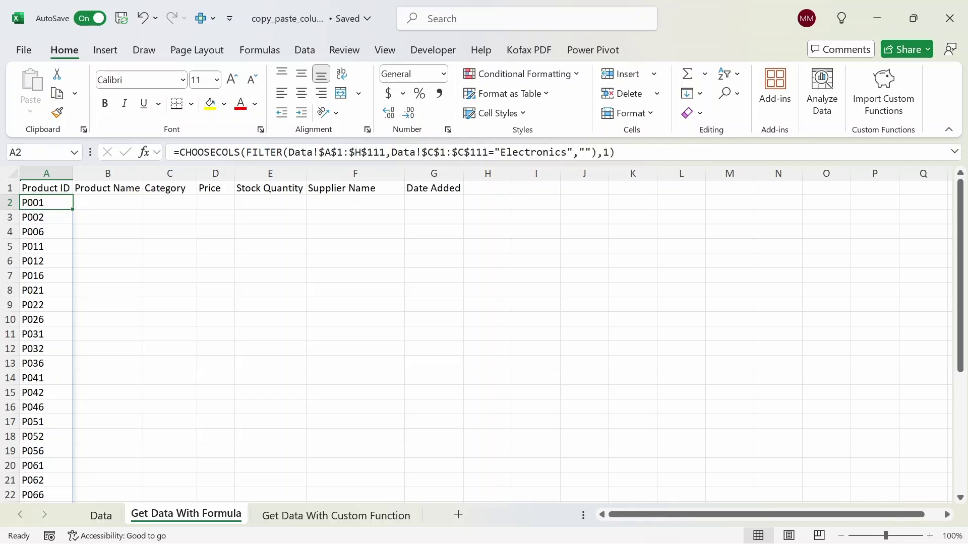
- Copy A2's formula into B2 and change its CHOOSECOLS column from 1 to 2
{"action": "key", "text": "ctrl+c"}
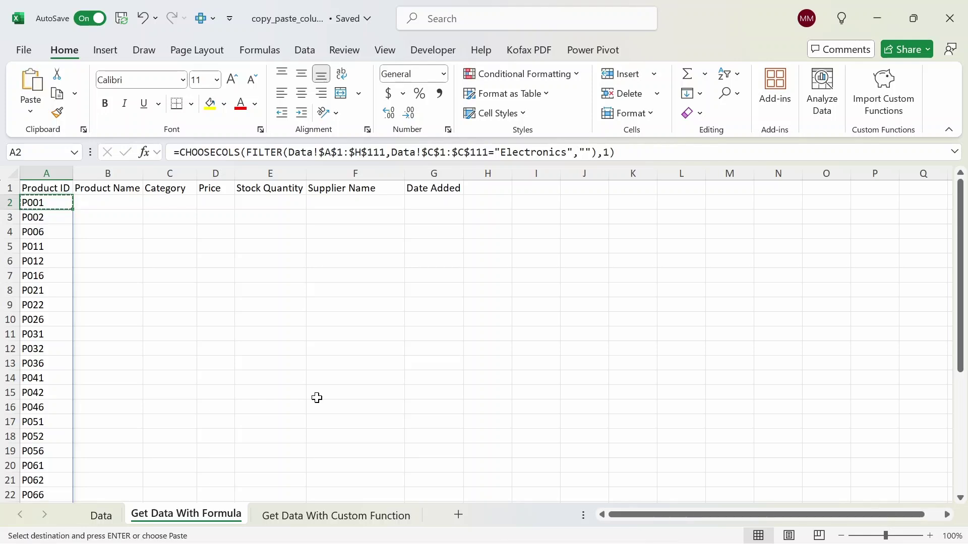
{"action": "key", "text": "Right"}
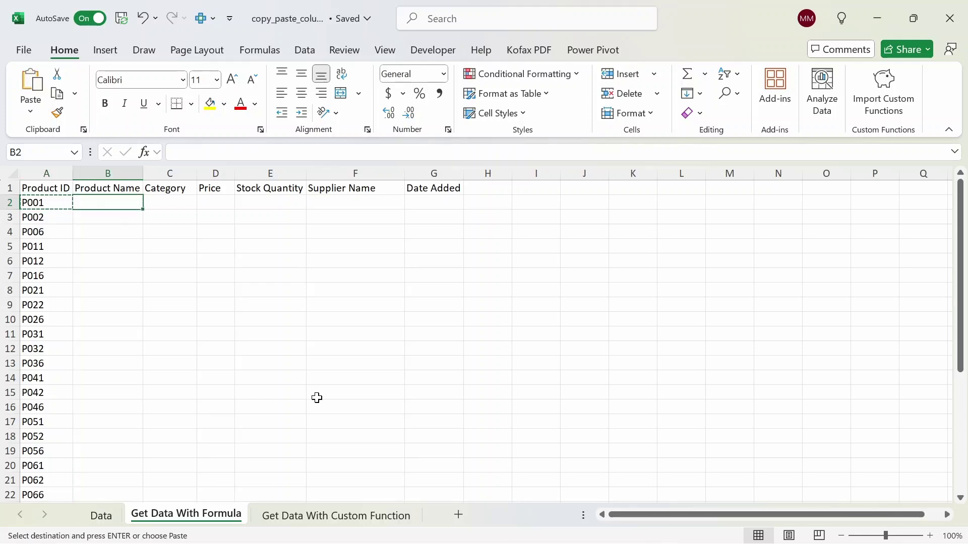
{"action": "key", "text": "ctrl+v"}
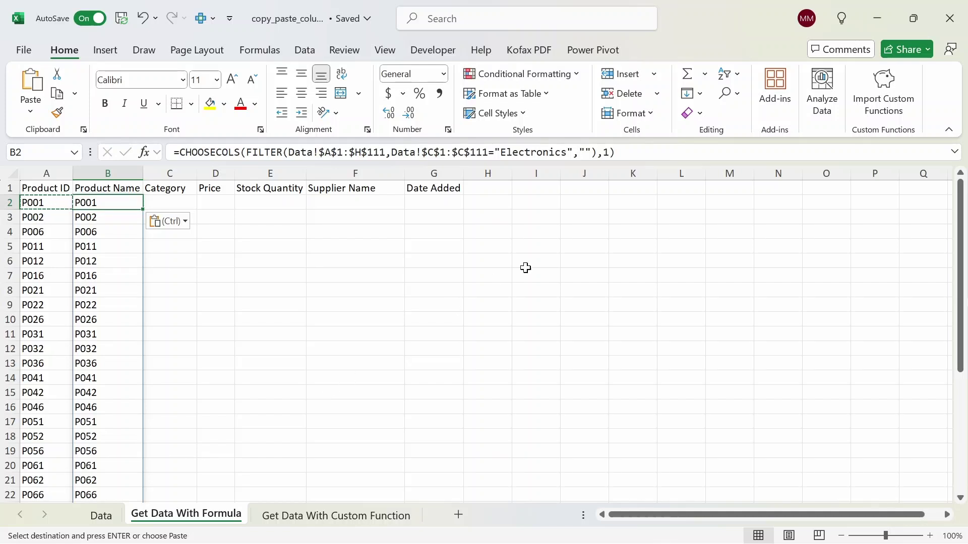
{"action": "left_click", "coordinate": [616, 152]}
{"action": "key", "text": "Left"}
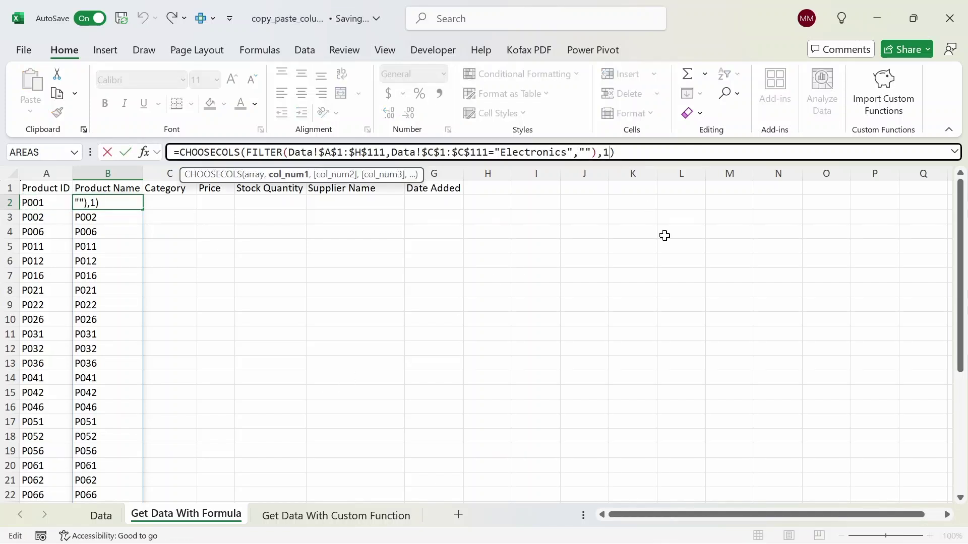
{"action": "key", "text": "BackSpace"}
{"action": "type", "text": "2"}
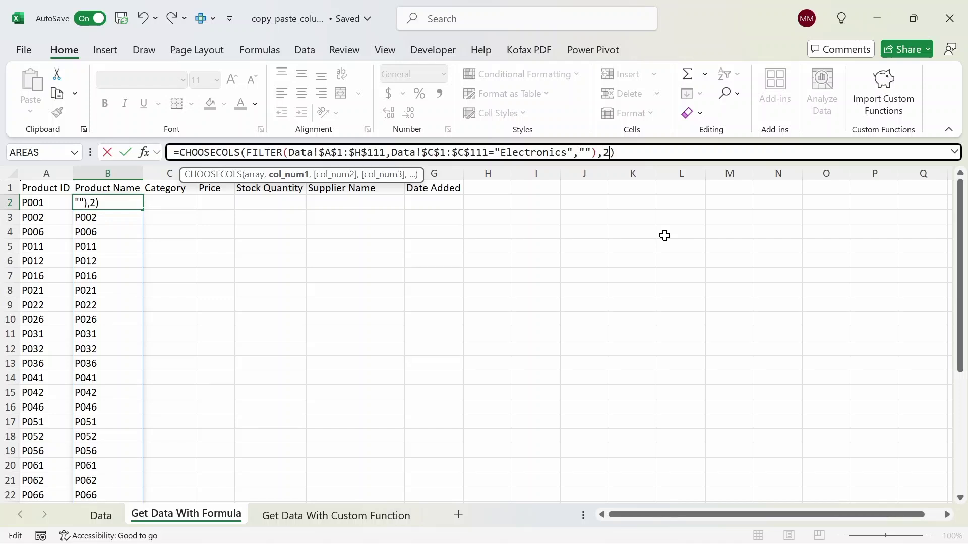
{"action": "key", "text": "Return"}
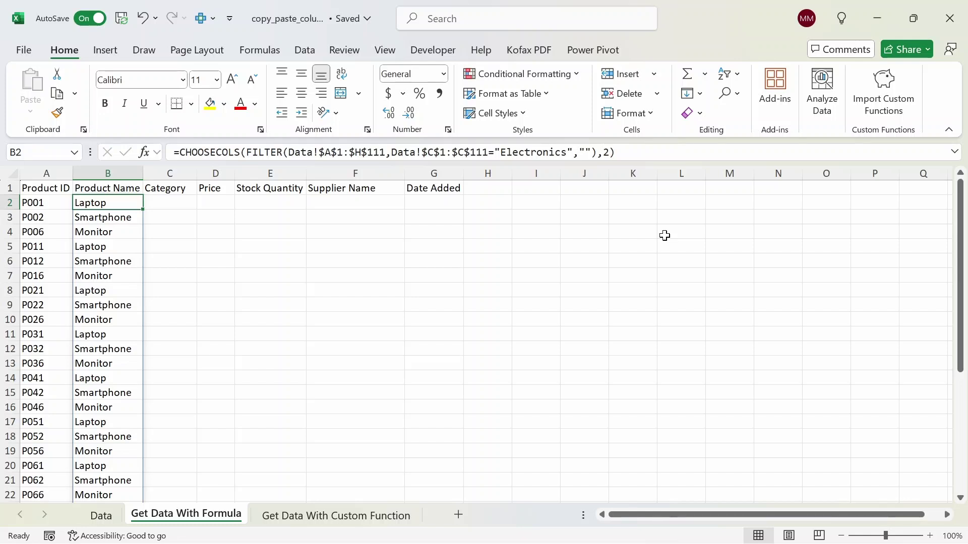
- Undo the last change and go back to editing A2's formula
{"action": "key", "text": "ctrl+z"}
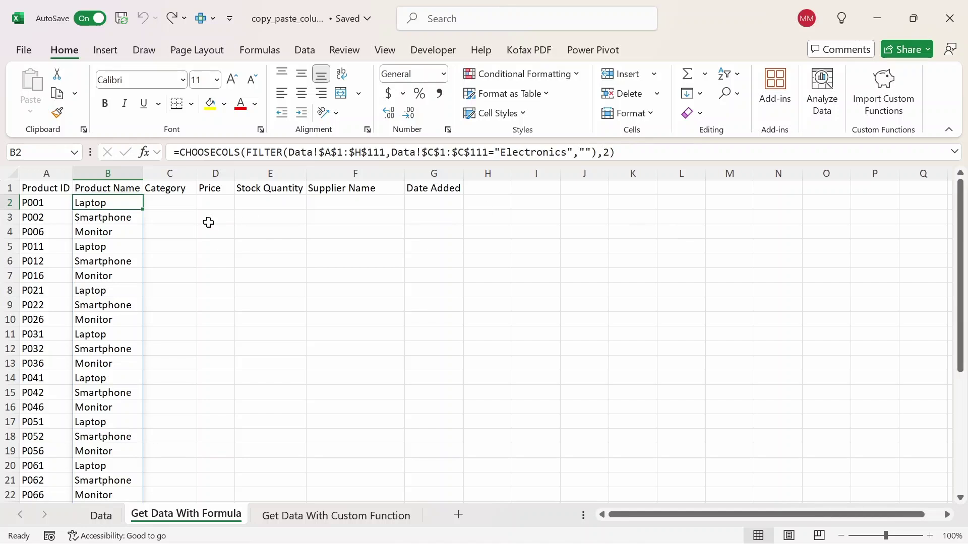
{"action": "left_click", "coordinate": [44, 204]}
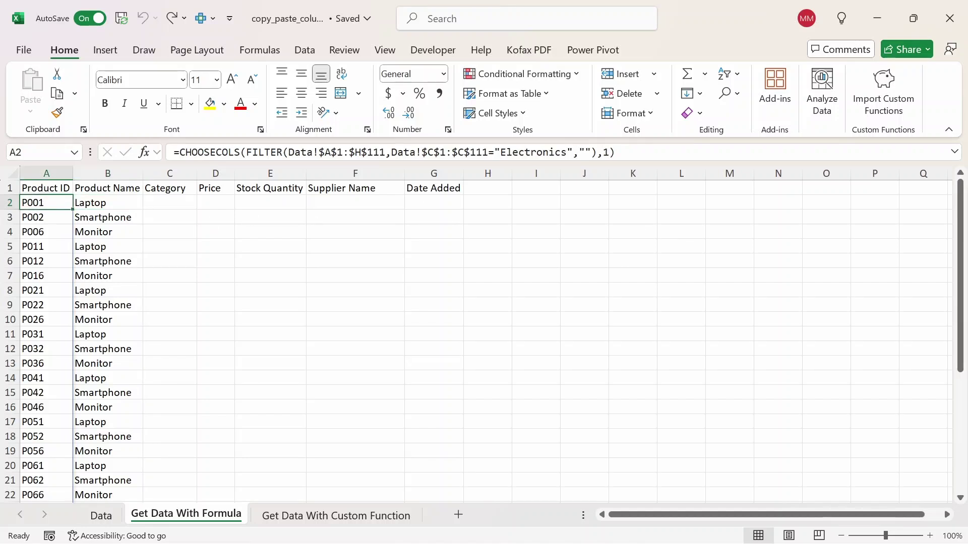
{"action": "left_click", "coordinate": [611, 152]}
- Replace A2's column number 1 with MATCH(A$1,Data!$A$1:$H$1,0)
{"action": "key", "text": "BackSpace"}
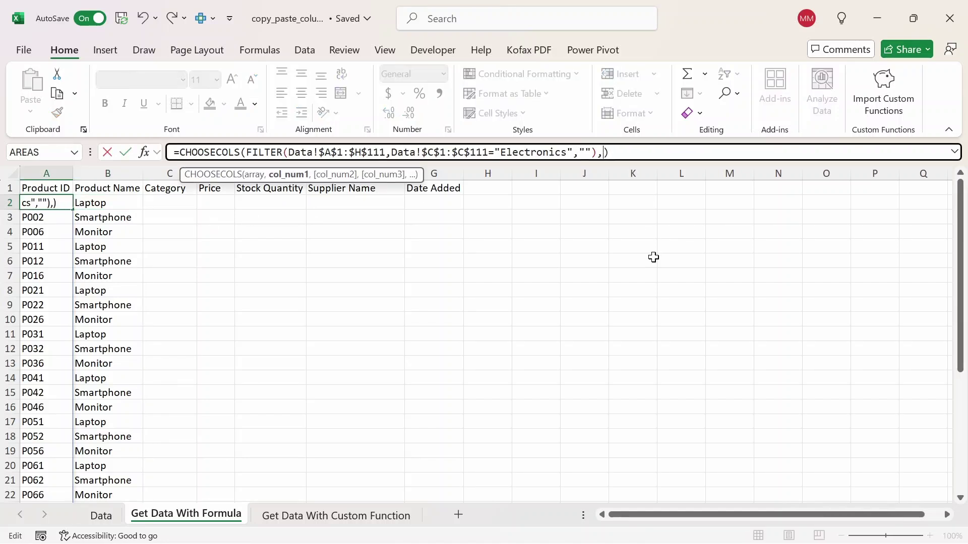
{"action": "type", "text": "mat"}
{"action": "key", "text": "Tab"}
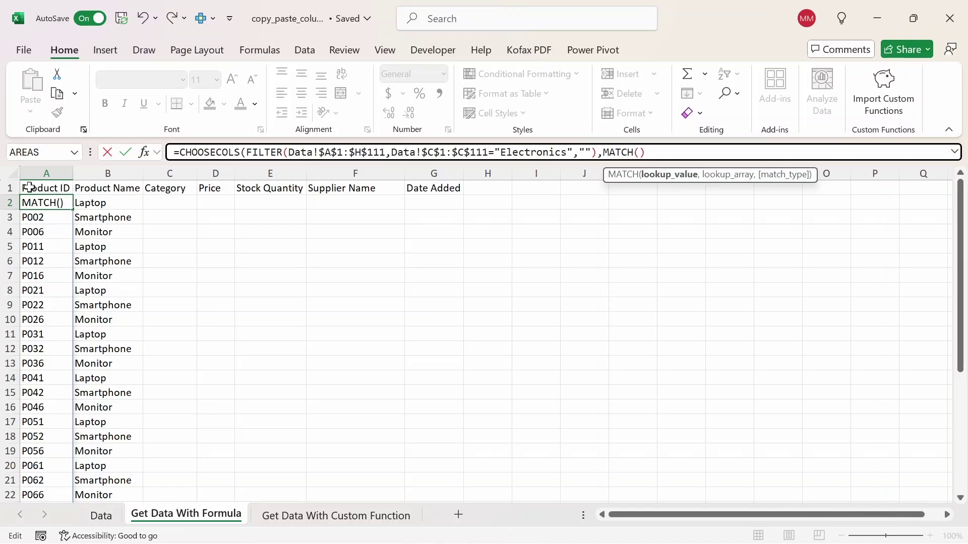
{"action": "left_click", "coordinate": [56, 188]}
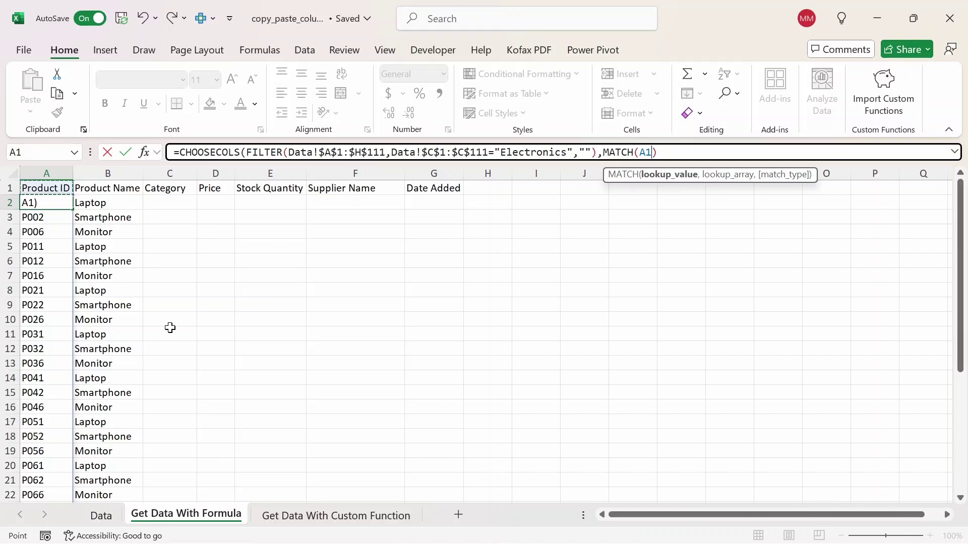
{"action": "key", "text": "F4"}
{"action": "key", "text": "F4"}
{"action": "type", "text": ","}
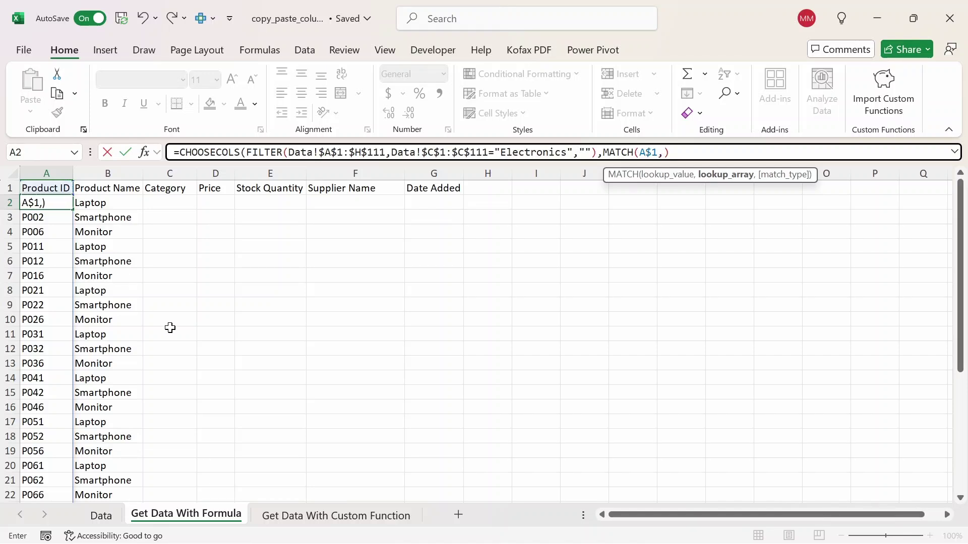
{"action": "left_click", "coordinate": [114, 521]}
{"action": "left_click", "coordinate": [144, 247]}
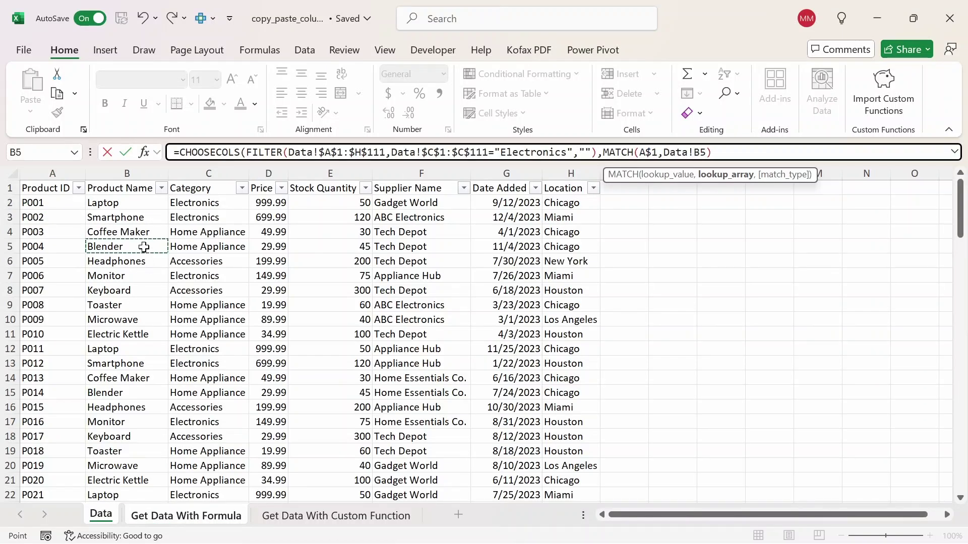
{"action": "key", "text": "ctrl+Home"}
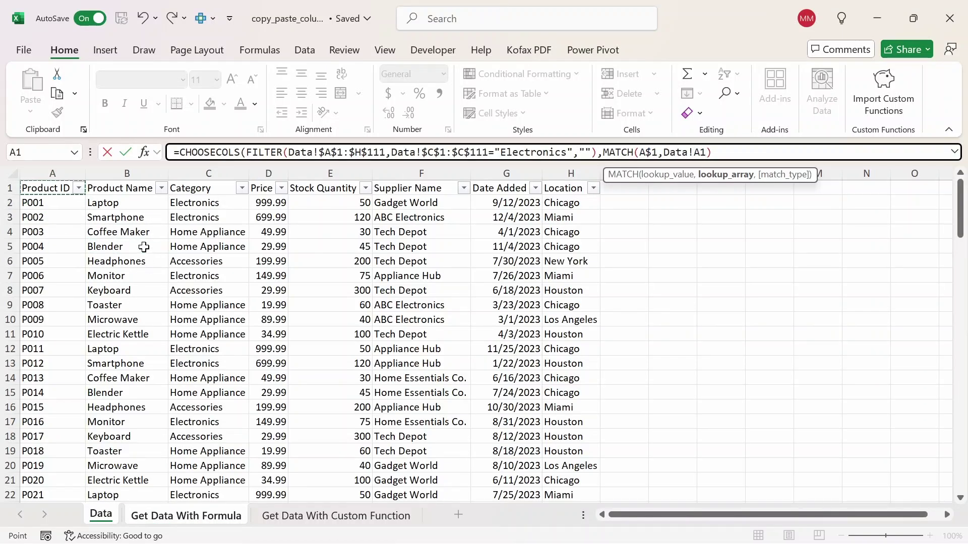
{"action": "key", "text": "ctrl+shift+Right"}
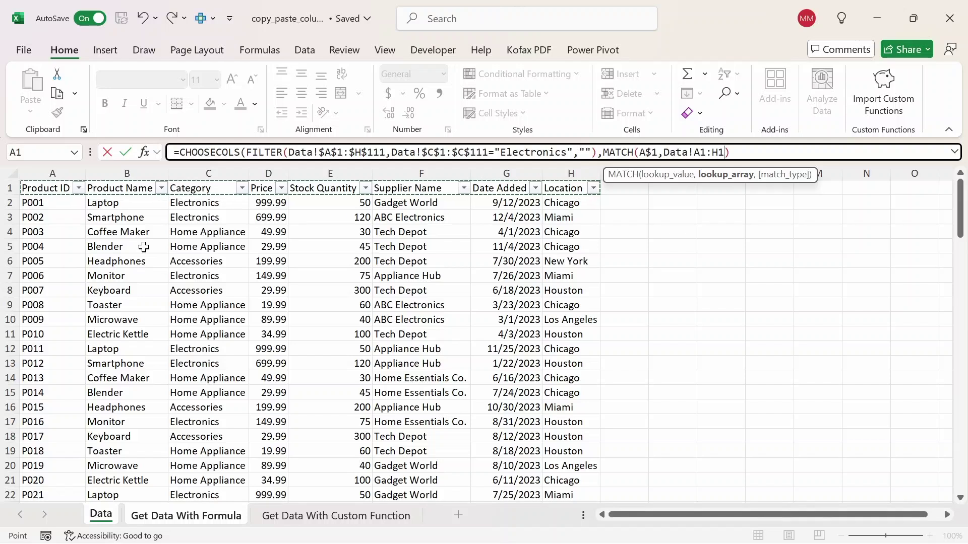
{"action": "key", "text": "F4"}
{"action": "type", "text": ","}
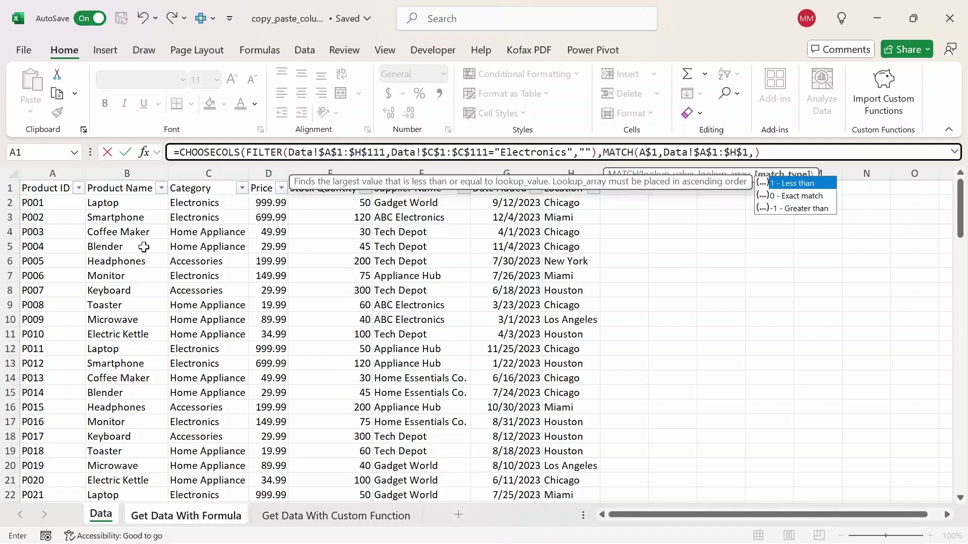
{"action": "type", "text": "0)"}
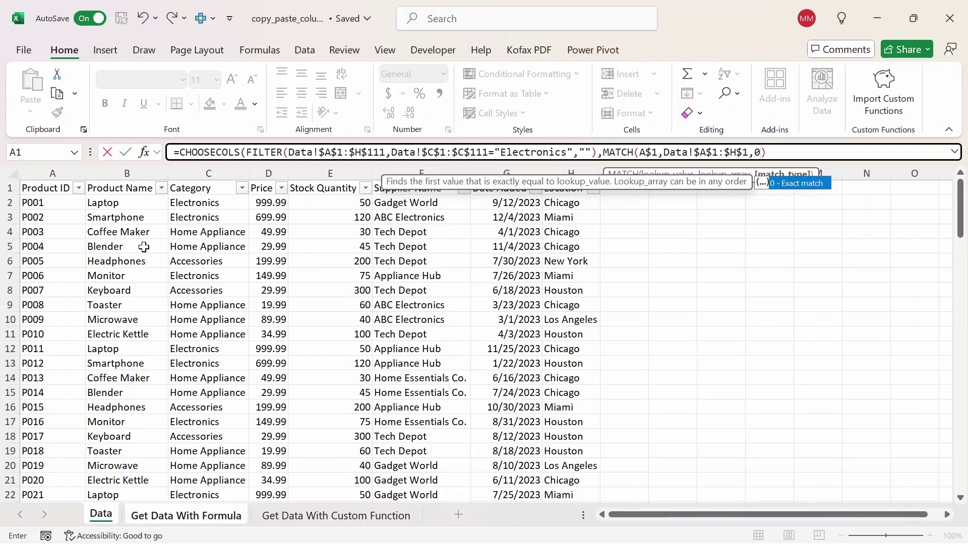
{"action": "key", "text": "Return"}
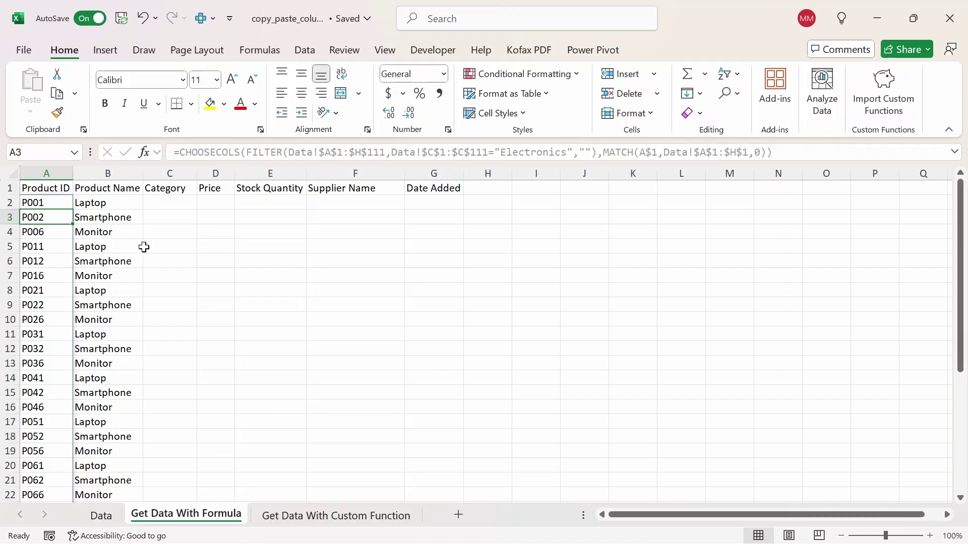
- Fill A2's MATCH-based formula right across B2:G2
{"action": "key", "text": "Up"}
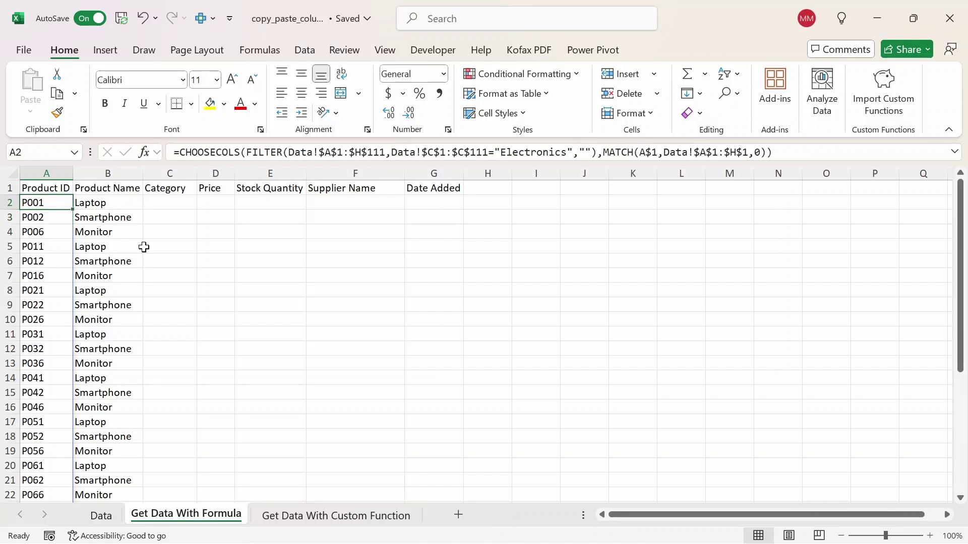
{"action": "key", "text": "Right"}
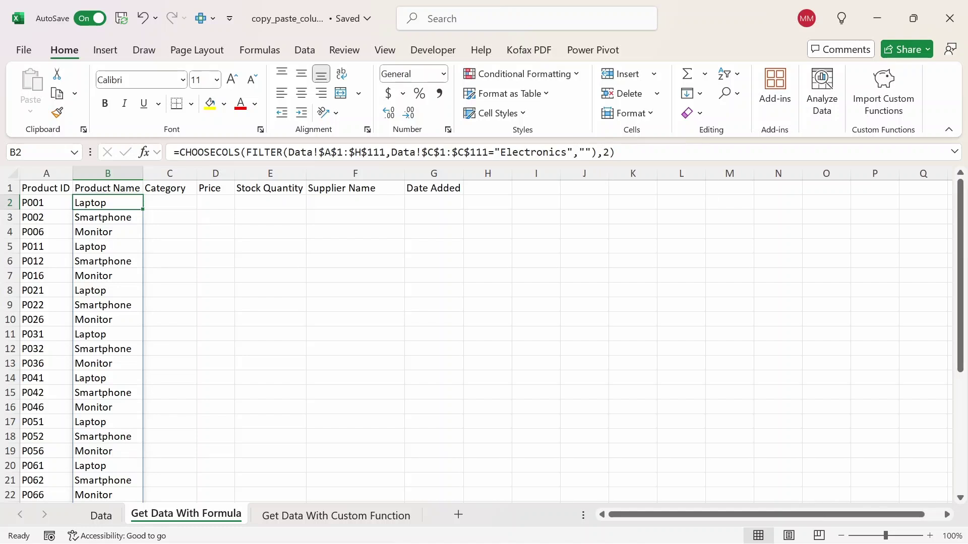
{"action": "key", "text": "Left"}
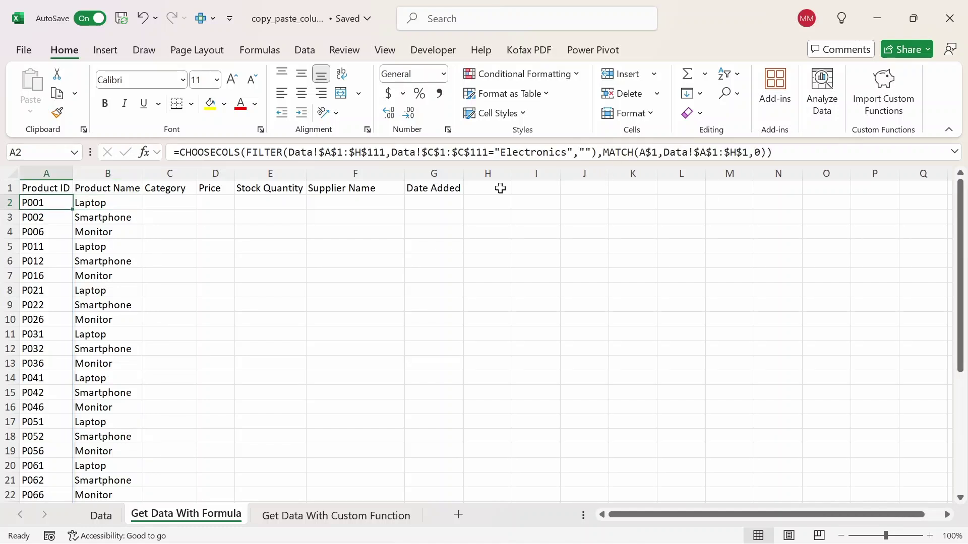
{"action": "key", "text": "shift+Right"}
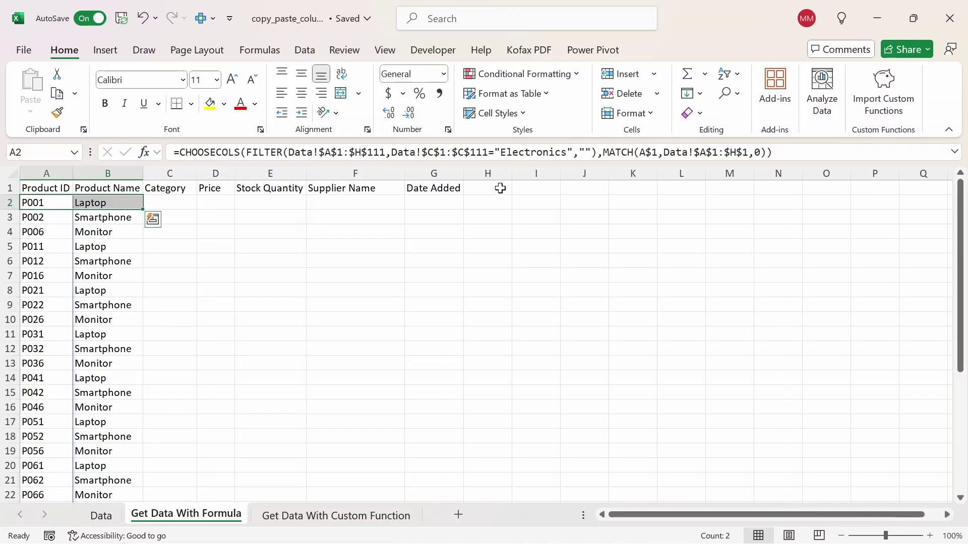
{"action": "key", "text": "ctrl+r"}
{"action": "key", "text": "Right"}
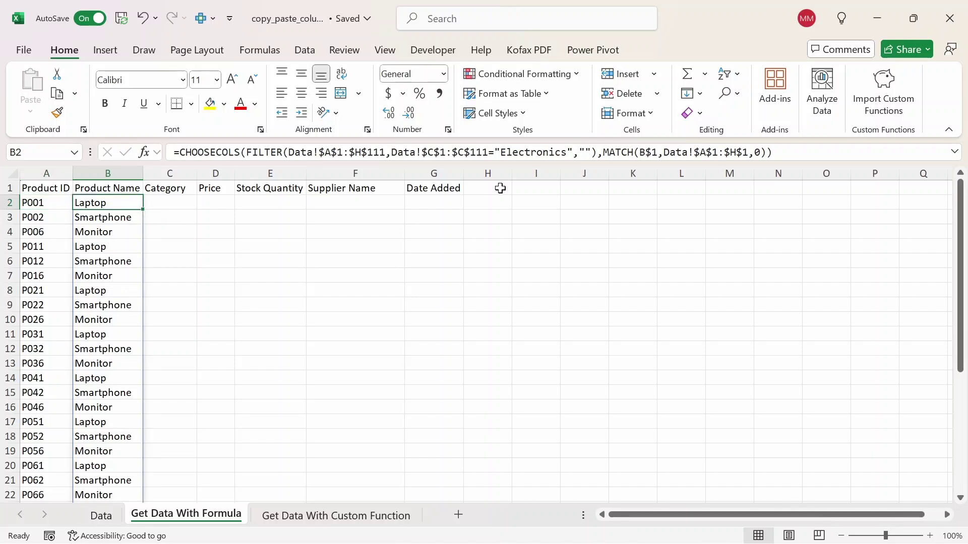
{"action": "key", "text": "shift+Right"}
{"action": "key", "text": "shift+Right"}
{"action": "key", "text": "shift+Right"}
{"action": "key", "text": "shift+Right"}
{"action": "key", "text": "shift+Right"}
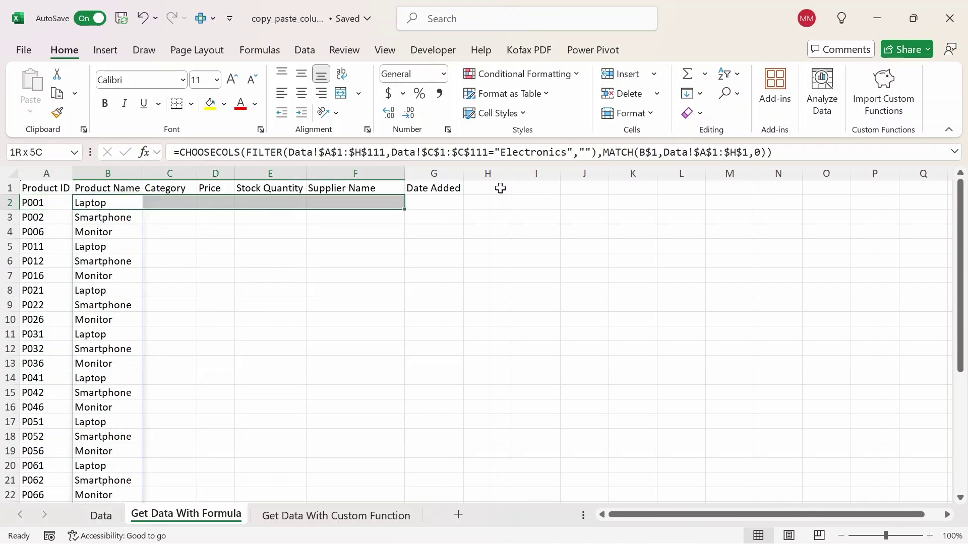
{"action": "key", "text": "ctrl+r"}
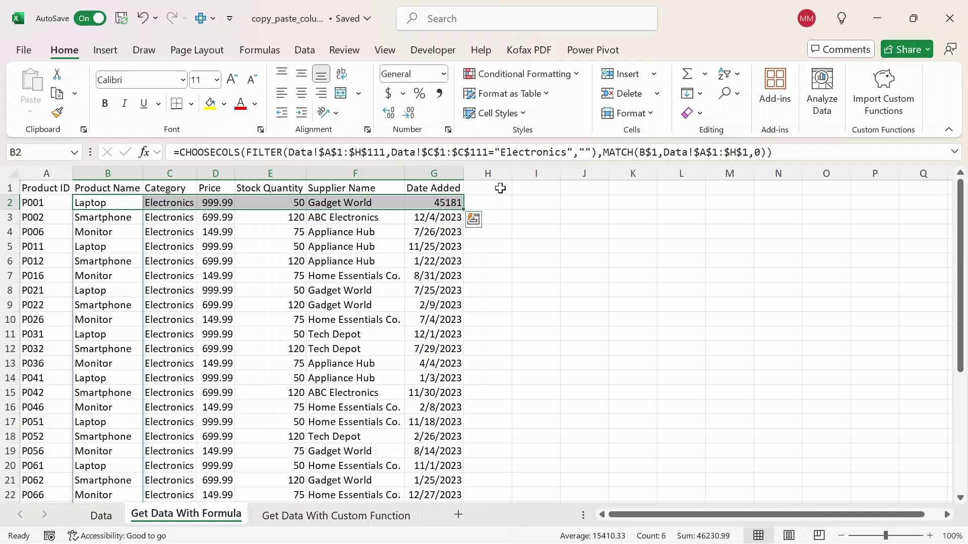
- Check that the Category, Price and Stock Quantity formulas reference their own headers
{"action": "key", "text": "Right"}
{"action": "key", "text": "Right"}
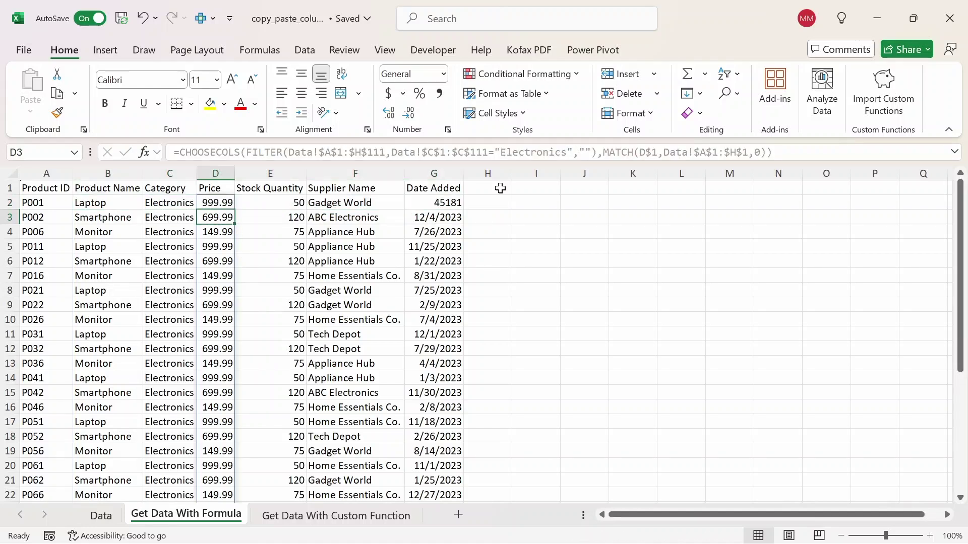
{"action": "key", "text": "Left"}
{"action": "key", "text": "Right"}
{"action": "key", "text": "Left"}
{"action": "key", "text": "Right"}
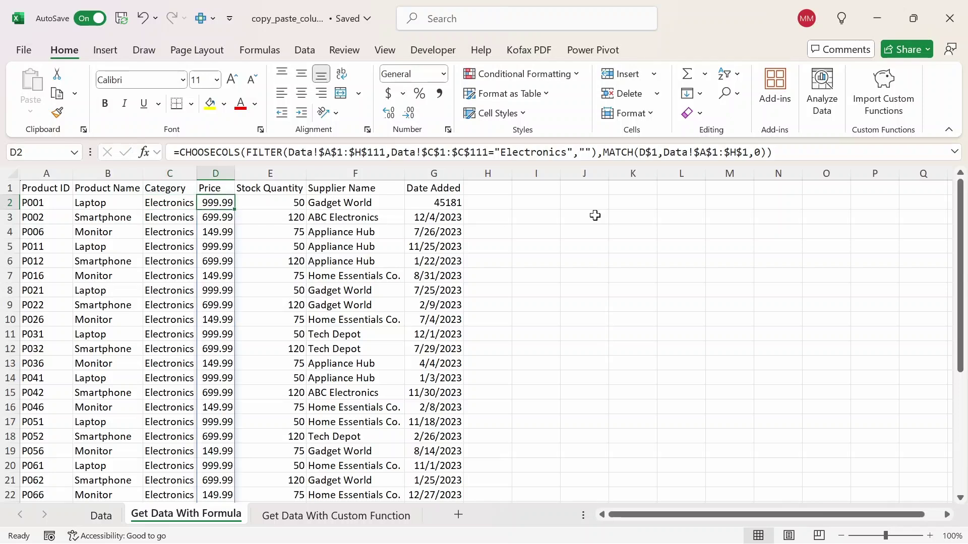
{"action": "key", "text": "Right"}
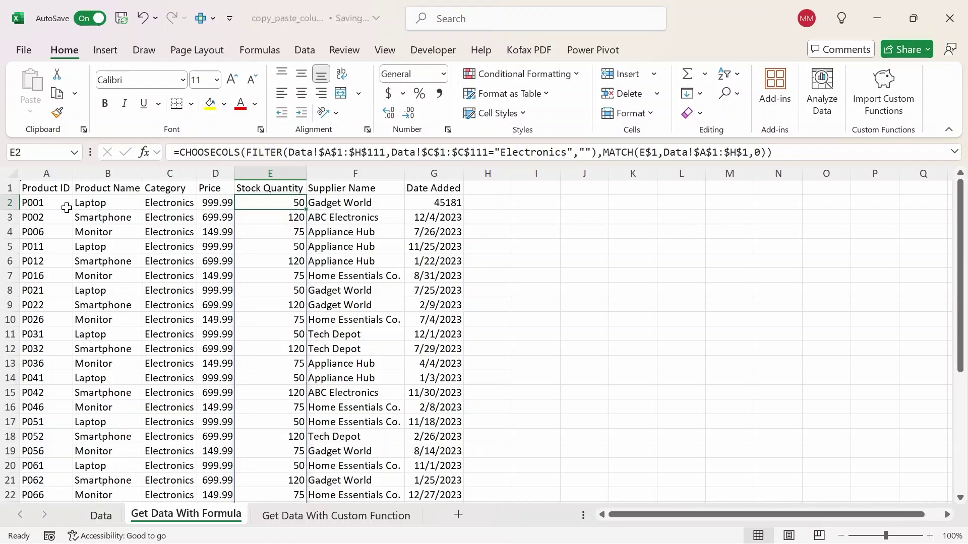
{"action": "left_click", "coordinate": [101, 515]}
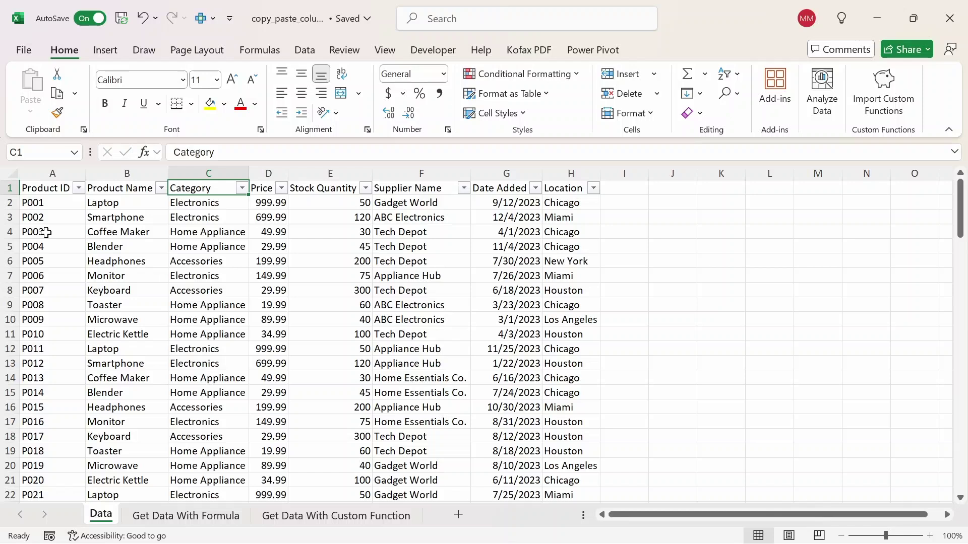
{"action": "key", "text": "ctrl+z"}
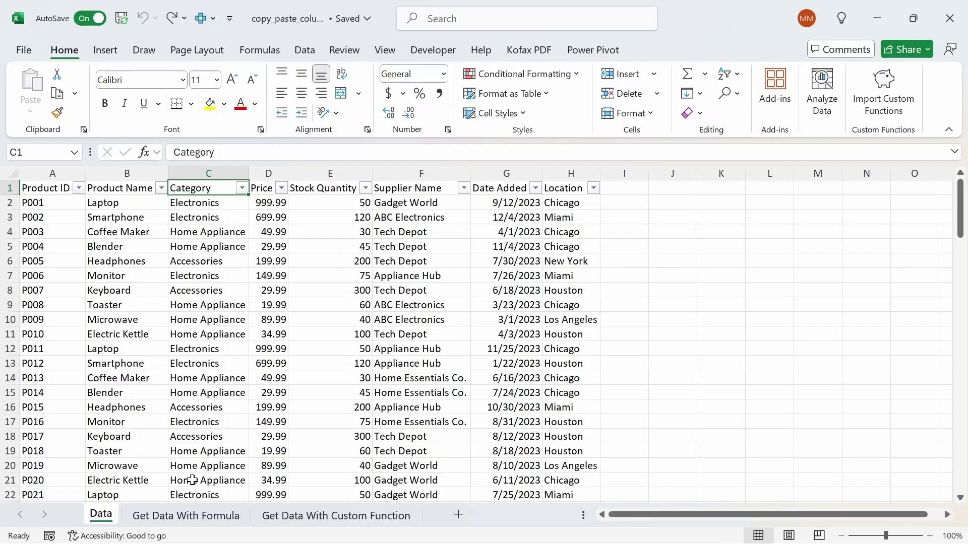
{"action": "left_click", "coordinate": [208, 519]}
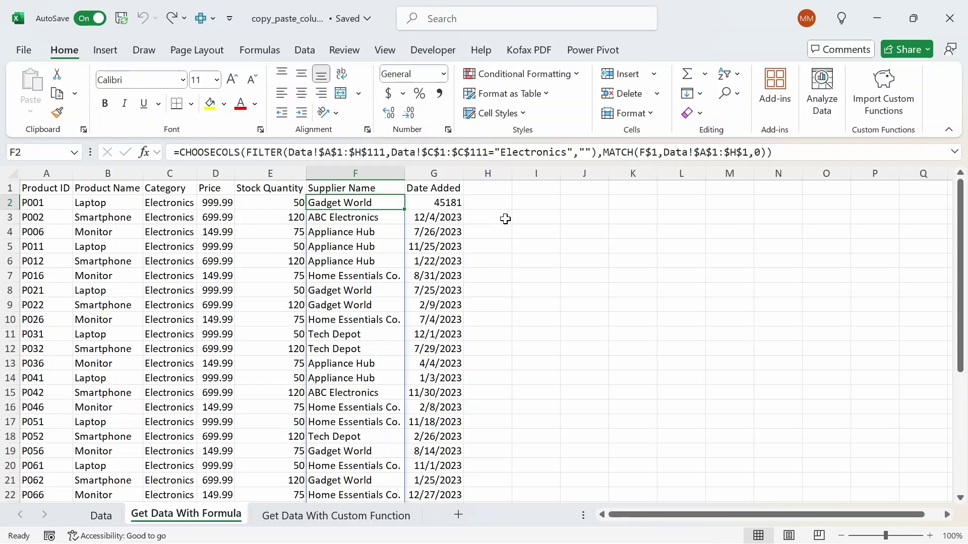
- Copy G2's formula into H2 and add the header 'Location' in H1
{"action": "left_click", "coordinate": [443, 203]}
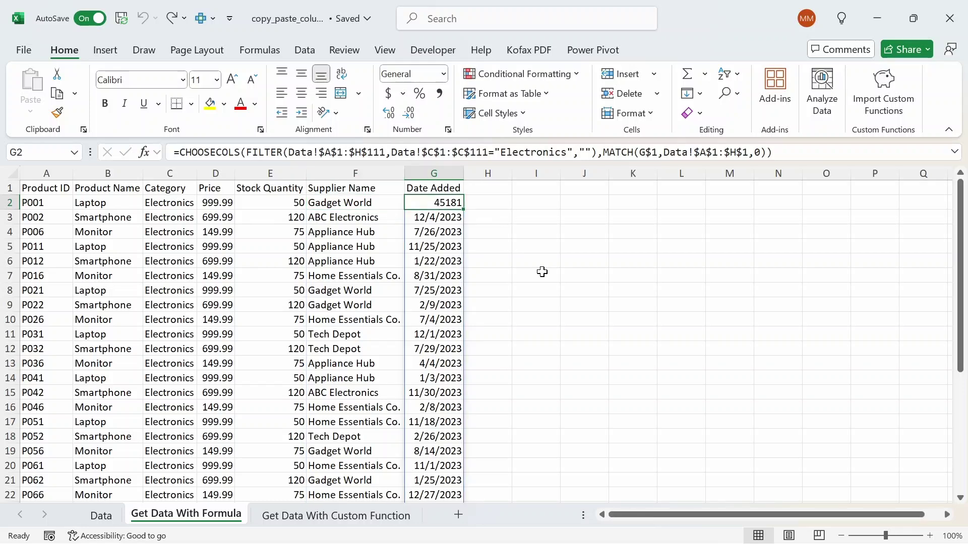
{"action": "key", "text": "Right"}
{"action": "key", "text": "ctrl+v"}
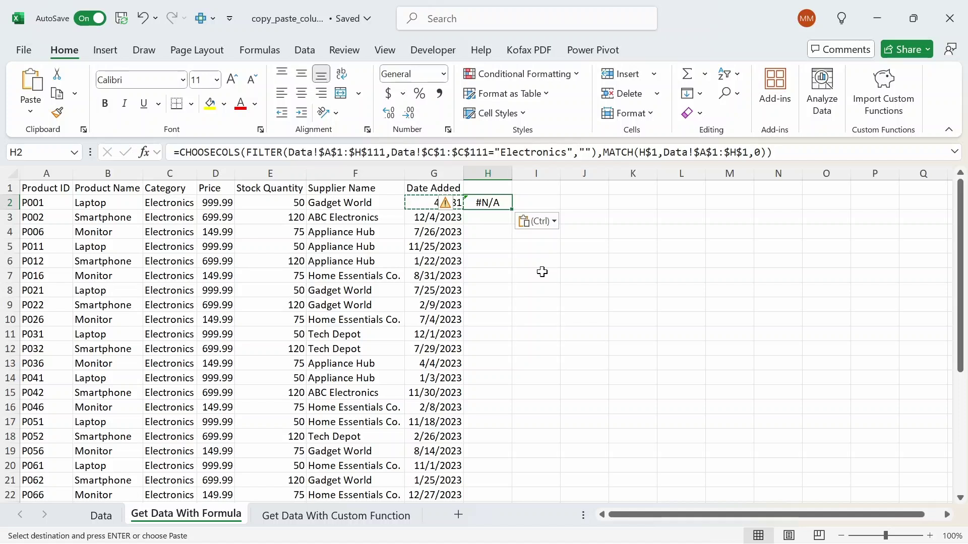
{"action": "key", "text": "Up"}
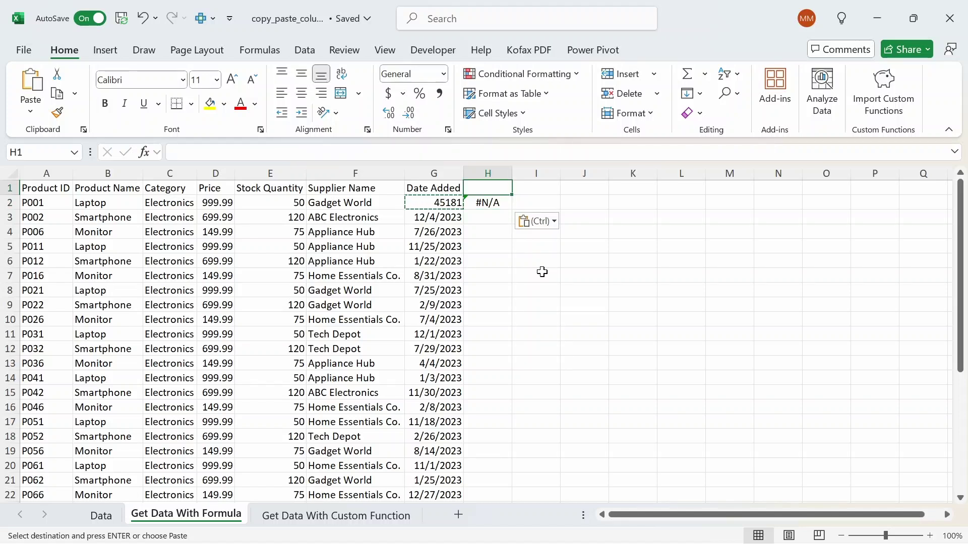
{"action": "type", "text": "Location"}
{"action": "key", "text": "Return"}
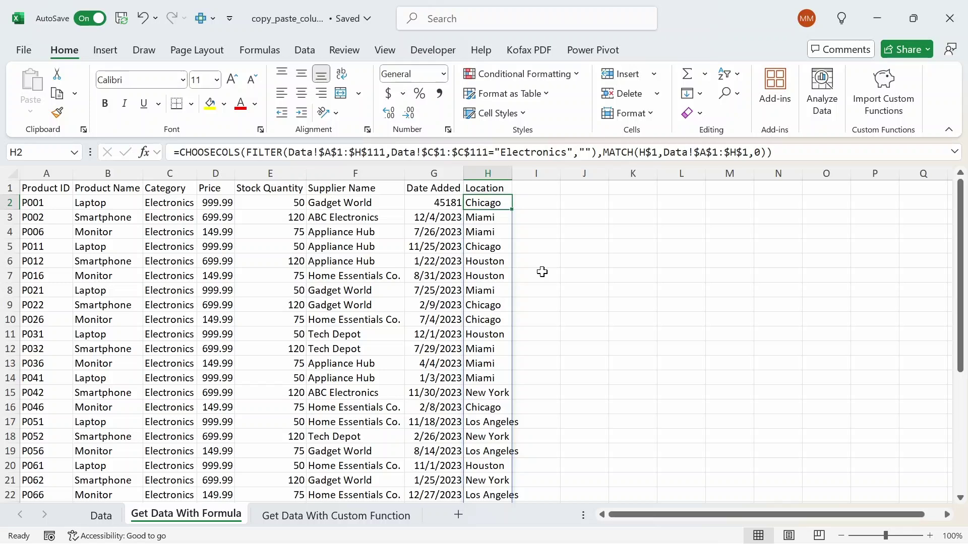
- Review the row 2 formulas, then select all of row 3
{"action": "key", "text": "Left"}
{"action": "key", "text": "Left"}
{"action": "key", "text": "Left"}
{"action": "key", "text": "Left"}
{"action": "key", "text": "Left"}
{"action": "key", "text": "Left"}
{"action": "key", "text": "Left"}
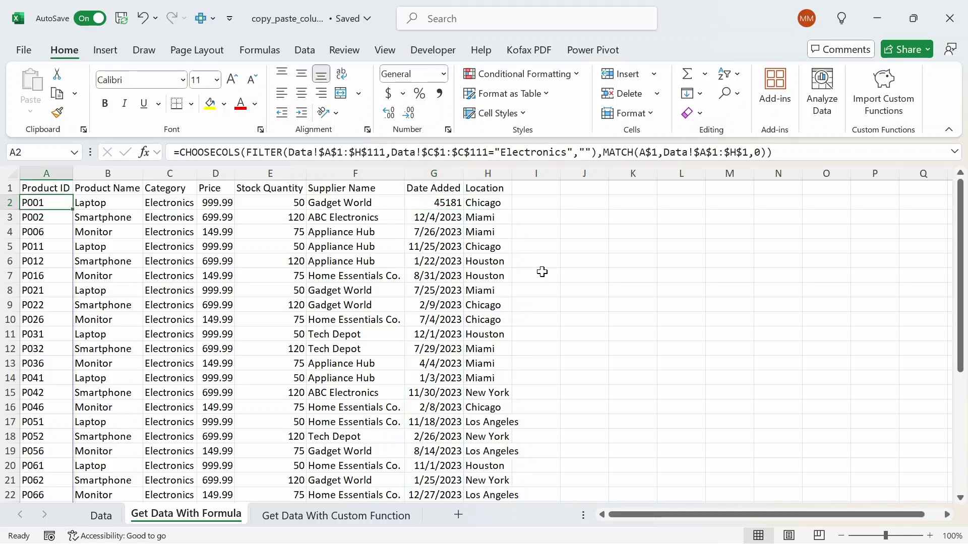
{"action": "key", "text": "Right"}
{"action": "key", "text": "Right"}
{"action": "key", "text": "Right"}
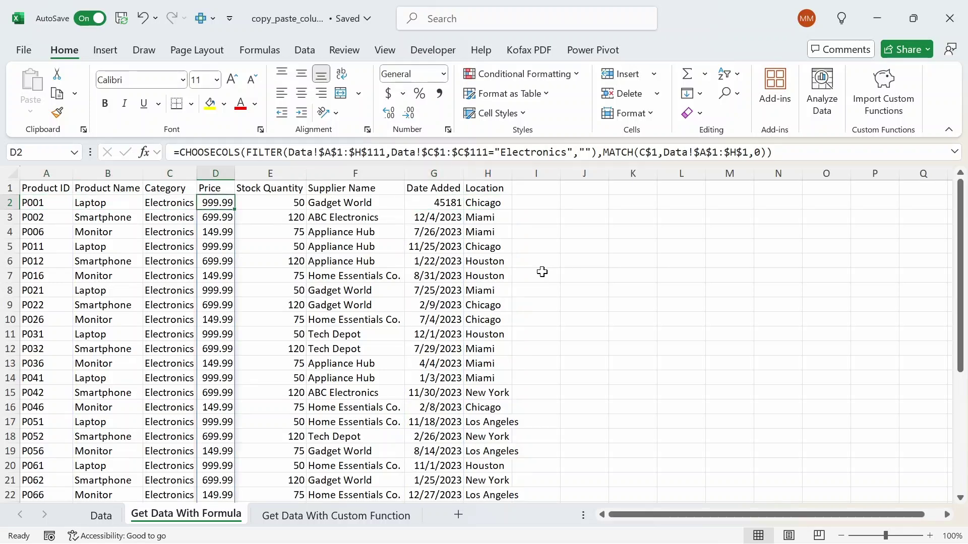
{"action": "key", "text": "Left"}
{"action": "key", "text": "Left"}
{"action": "key", "text": "Left"}
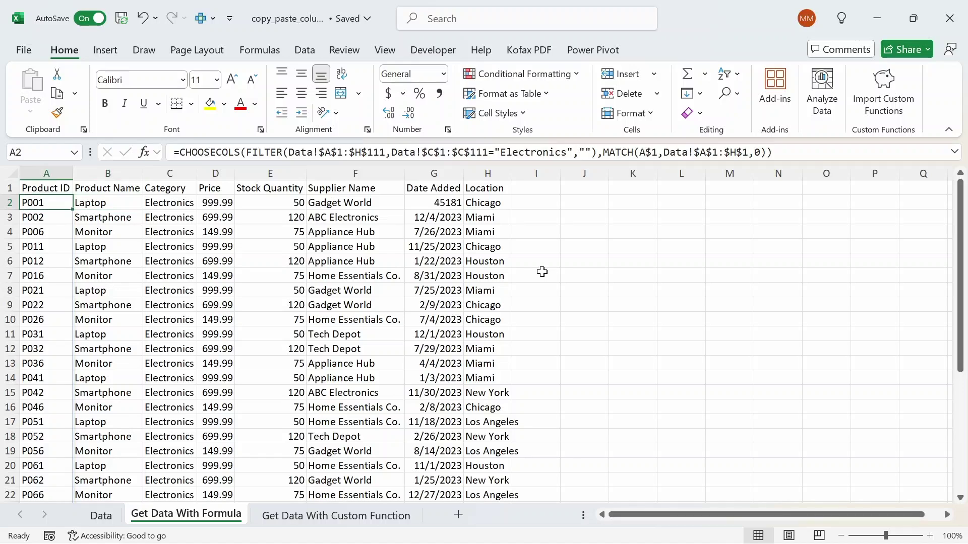
{"action": "key", "text": "Down"}
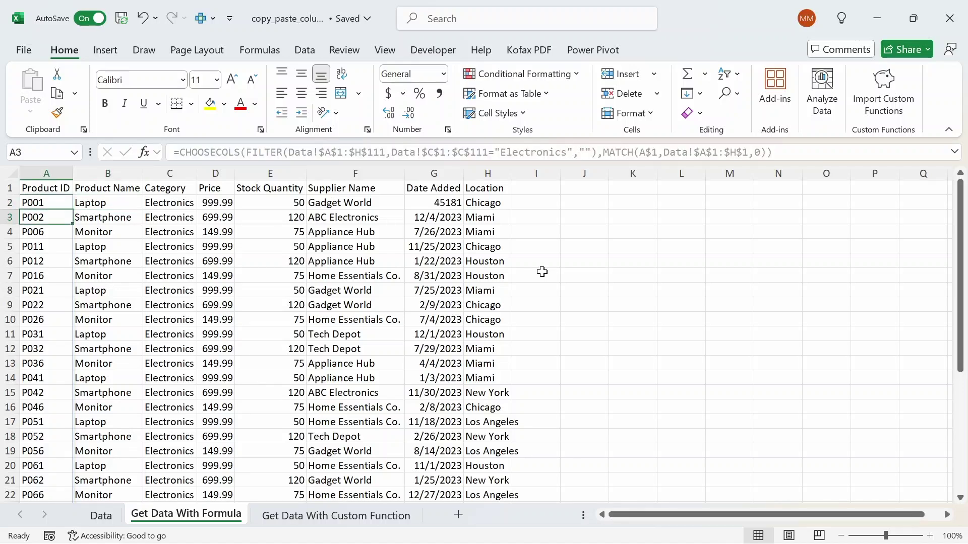
{"action": "key", "text": "shift+space"}
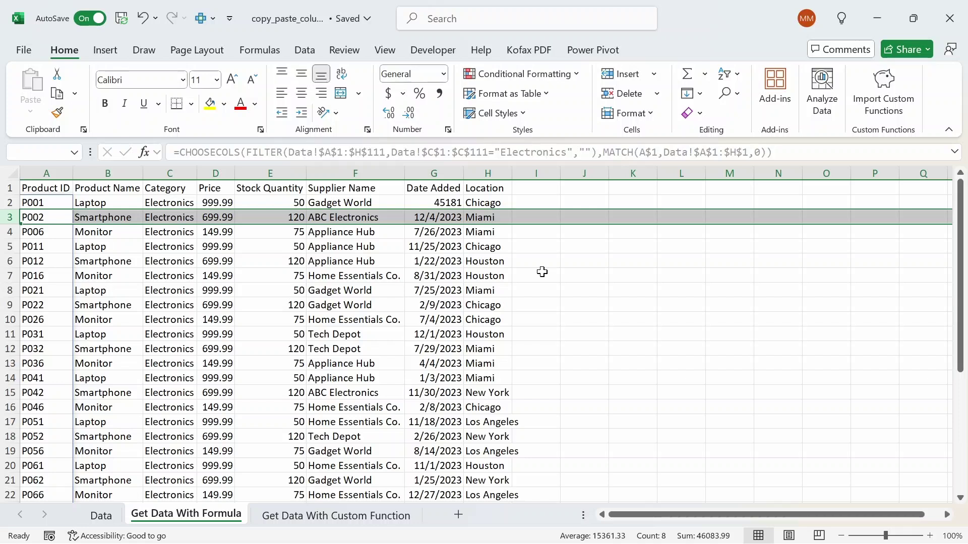
- Paste row 3's formats onto row 2 so Date Added reads 9/12/2023
{"action": "key", "text": "ctrl+c"}
{"action": "key", "text": "Up"}
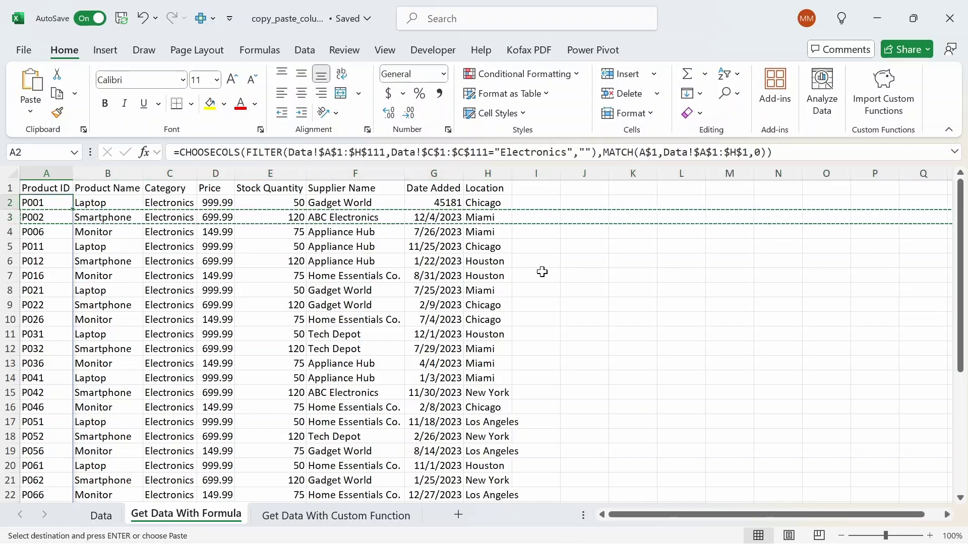
{"action": "key", "text": "ctrl+alt+v"}
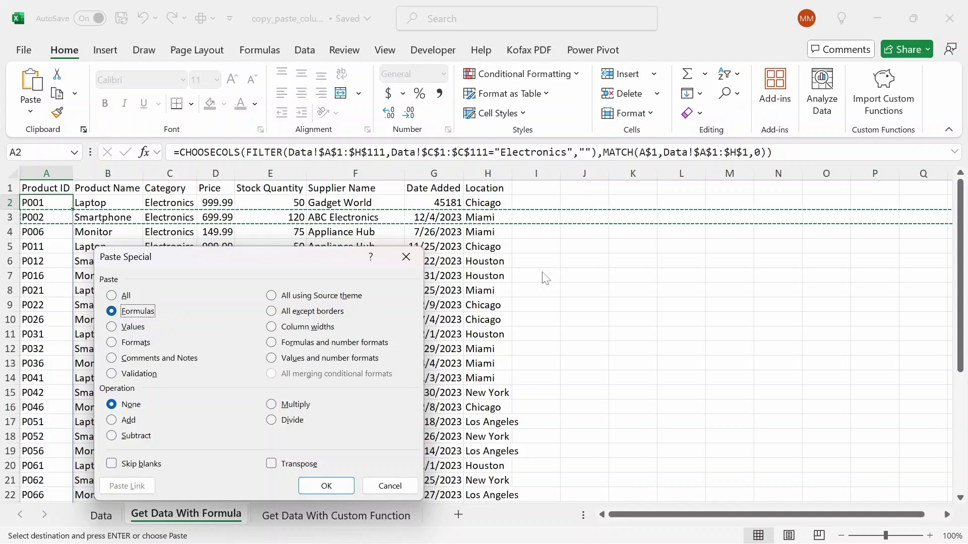
{"action": "key", "text": "t"}
{"action": "key", "text": "Return"}
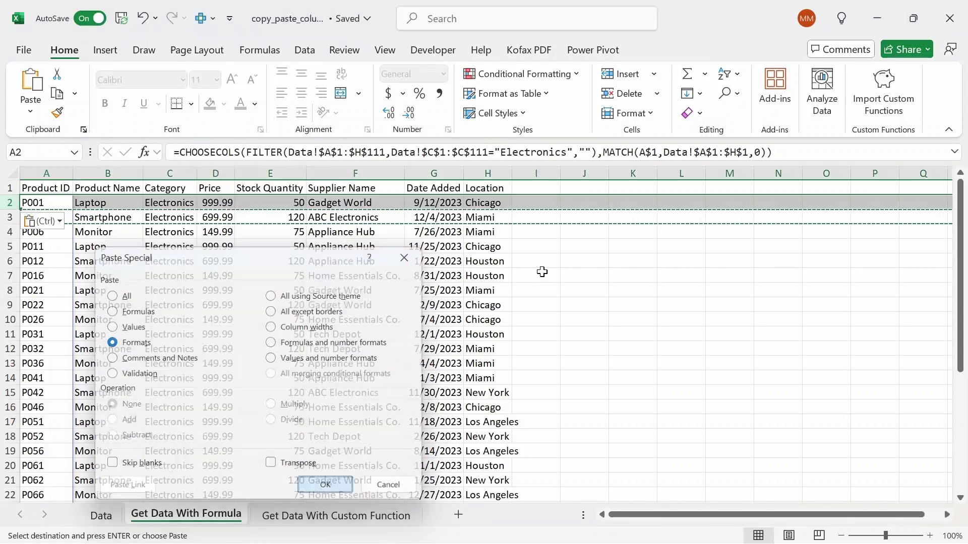
{"action": "key", "text": "Right"}
{"action": "key", "text": "Right"}
{"action": "key", "text": "Right"}
{"action": "key", "text": "Right"}
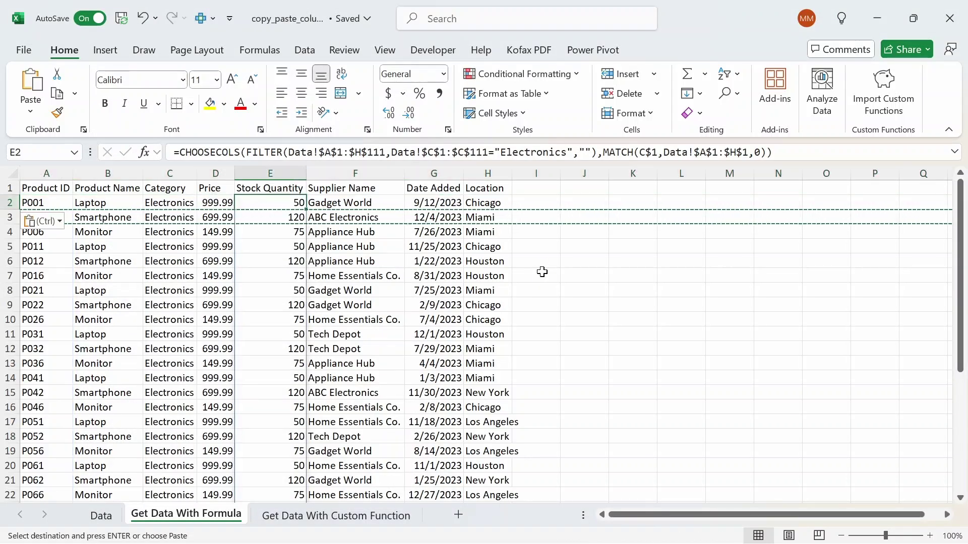
{"action": "key", "text": "Right"}
{"action": "key", "text": "Right"}
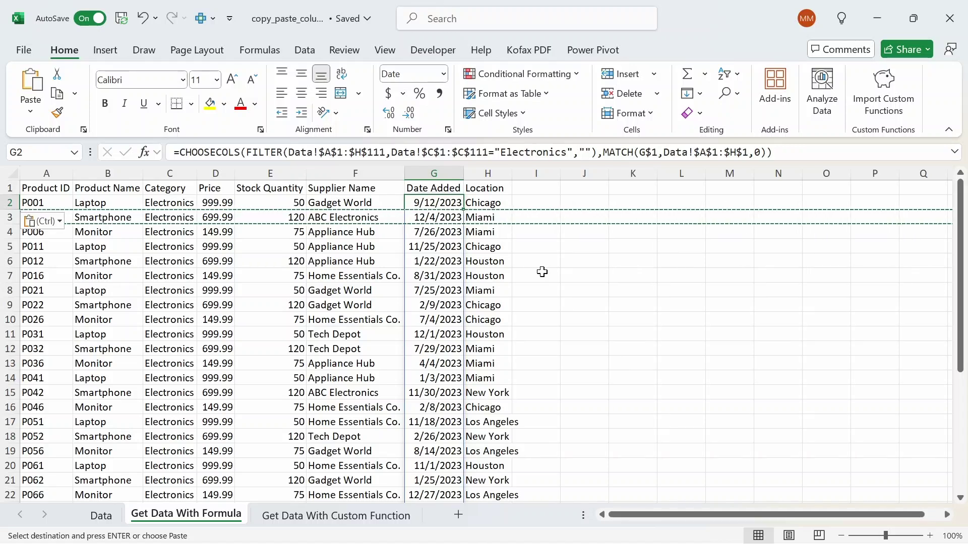
{"action": "key", "text": "Escape"}
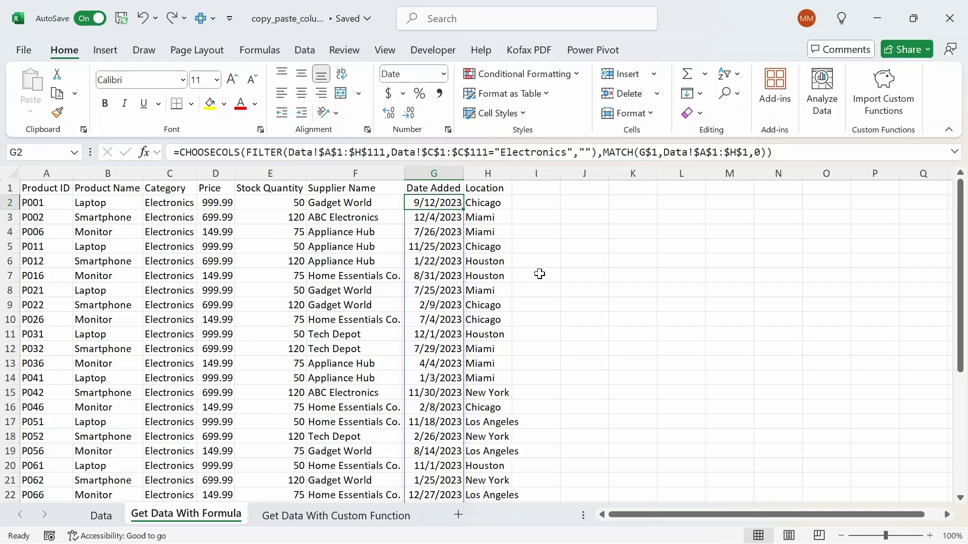
- Change A2's filter criterion from "Electronics" to "Home Appliance"
{"action": "left_click", "coordinate": [53, 204]}
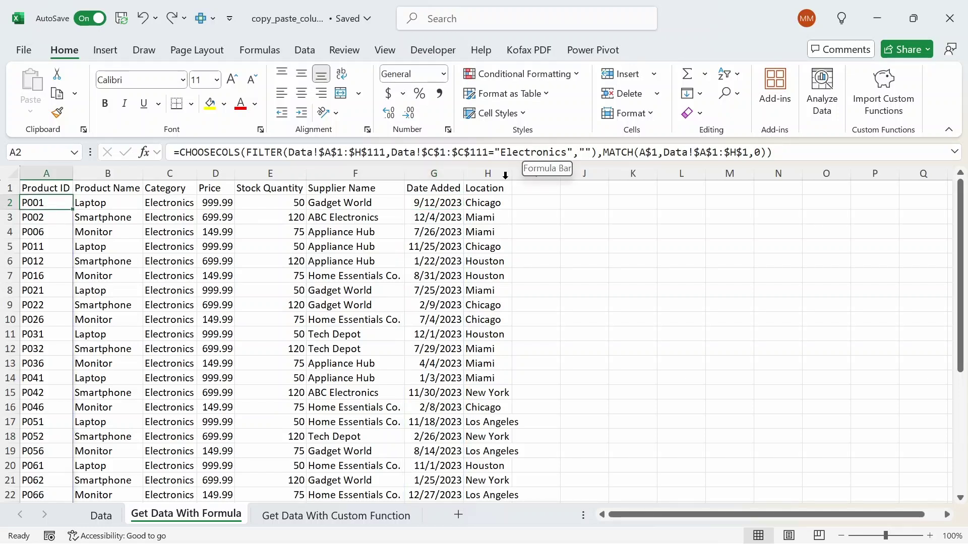
{"action": "left_click", "coordinate": [575, 152]}
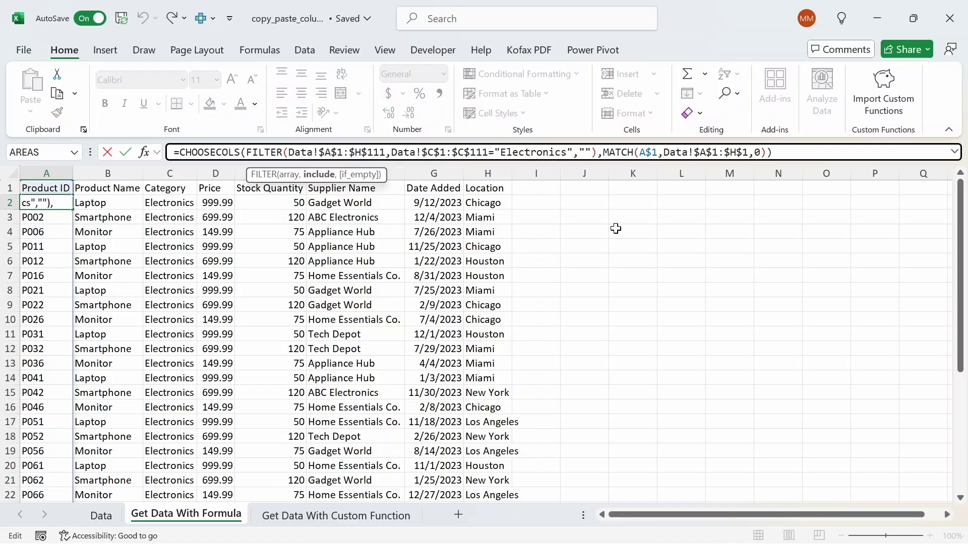
{"action": "key", "text": "BackSpace"}
{"action": "key", "text": "BackSpace"}
{"action": "key", "text": "BackSpace"}
{"action": "key", "text": "BackSpace"}
{"action": "key", "text": "BackSpace"}
{"action": "key", "text": "BackSpace"}
{"action": "key", "text": "BackSpace"}
{"action": "key", "text": "BackSpace"}
{"action": "key", "text": "BackSpace"}
{"action": "key", "text": "BackSpace"}
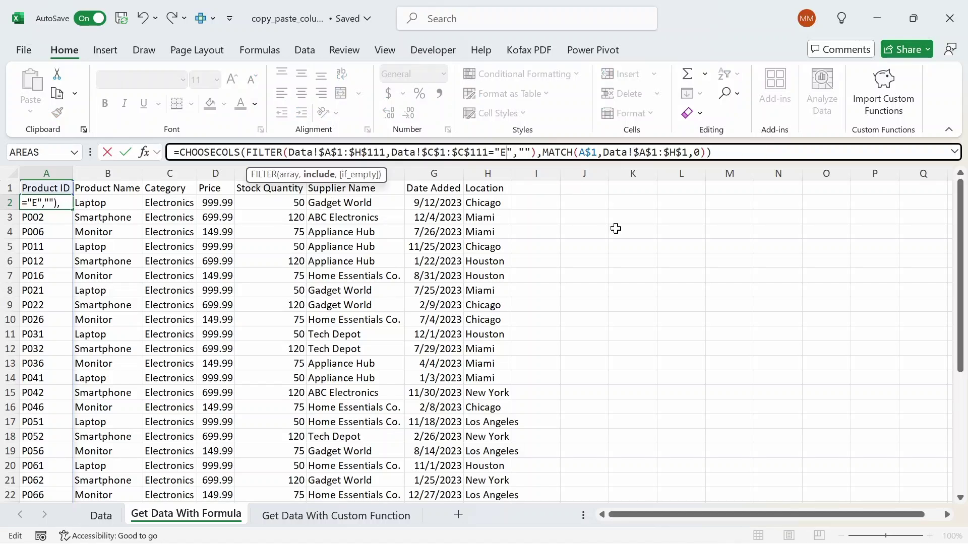
{"action": "key", "text": "BackSpace"}
{"action": "type", "text": "Home Appliance"}
{"action": "key", "text": "Return"}
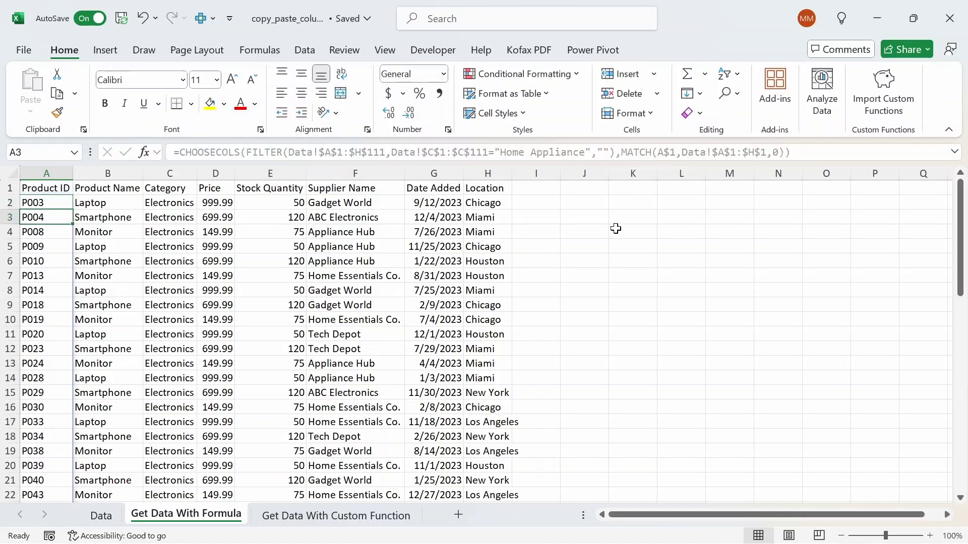
- Copy A2's Home Appliance formula across row 2 through column H
{"action": "key", "text": "Up"}
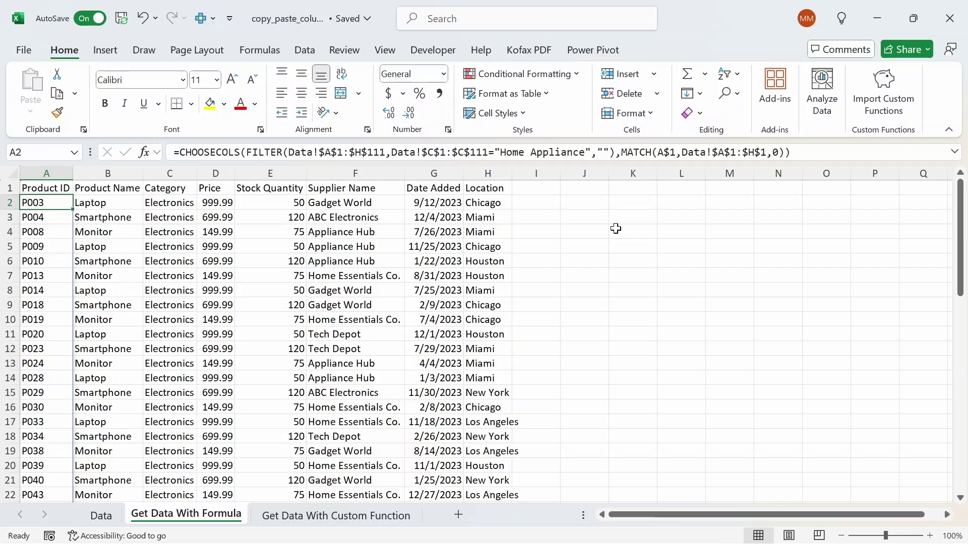
{"action": "key", "text": "shift+Right"}
{"action": "key", "text": "shift+Right"}
{"action": "key", "text": "shift+Right"}
{"action": "key", "text": "shift+Right"}
{"action": "key", "text": "shift+Right"}
{"action": "key", "text": "shift+Right"}
{"action": "key", "text": "shift+Right"}
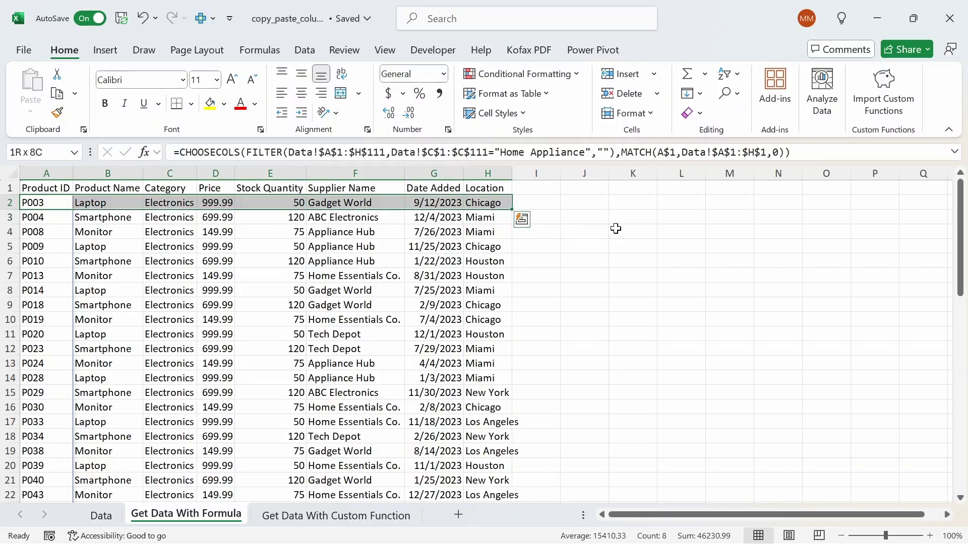
{"action": "key", "text": "ctrl+r"}
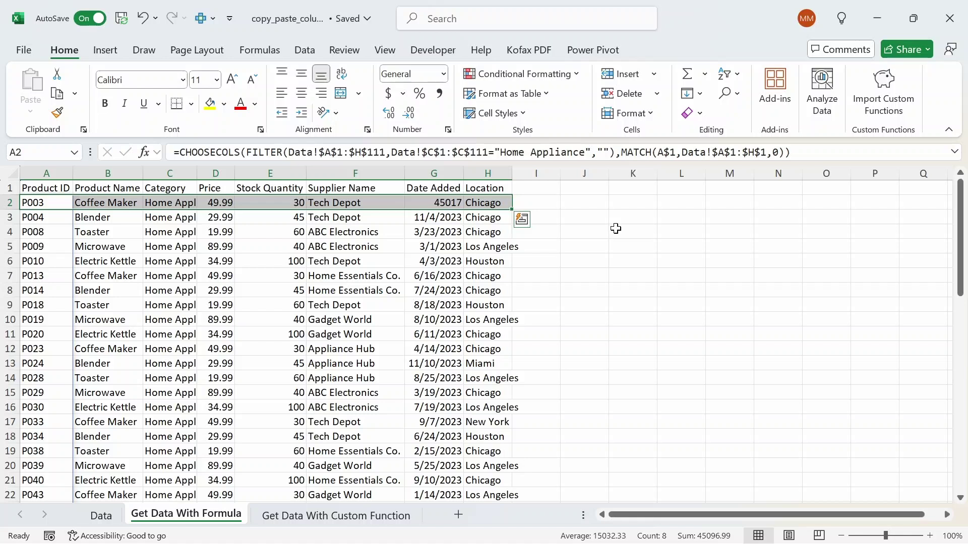
- Apply row 3's formatting to row 2 using Paste Special formats only
{"action": "key", "text": "Down"}
{"action": "key", "text": "shift+space"}
{"action": "key", "text": "ctrl+c"}
{"action": "key", "text": "Up"}
{"action": "key", "text": "shift+space"}
{"action": "key", "text": "ctrl+alt+v"}
{"action": "key", "text": "t"}
{"action": "key", "text": "Return"}
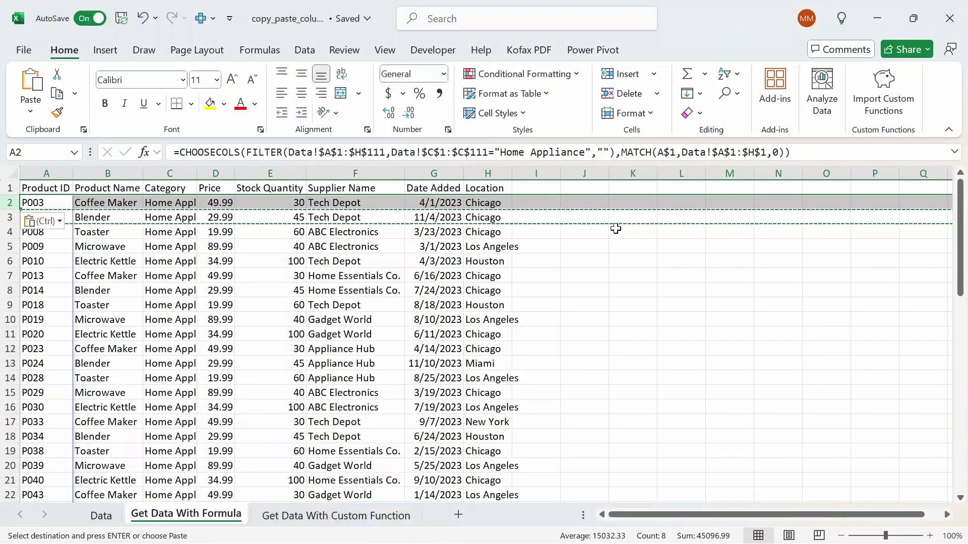
{"action": "key", "text": "Escape"}
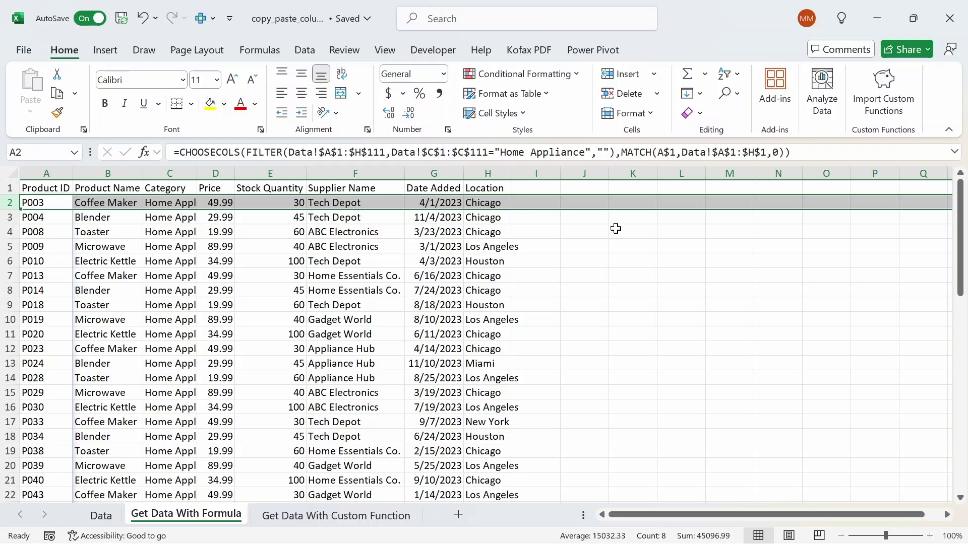
- AutoFit the width of every column on the sheet
{"action": "key", "text": "ctrl+a"}
{"action": "key", "text": "alt+h"}
{"action": "key", "text": "o"}
{"action": "key", "text": "i"}
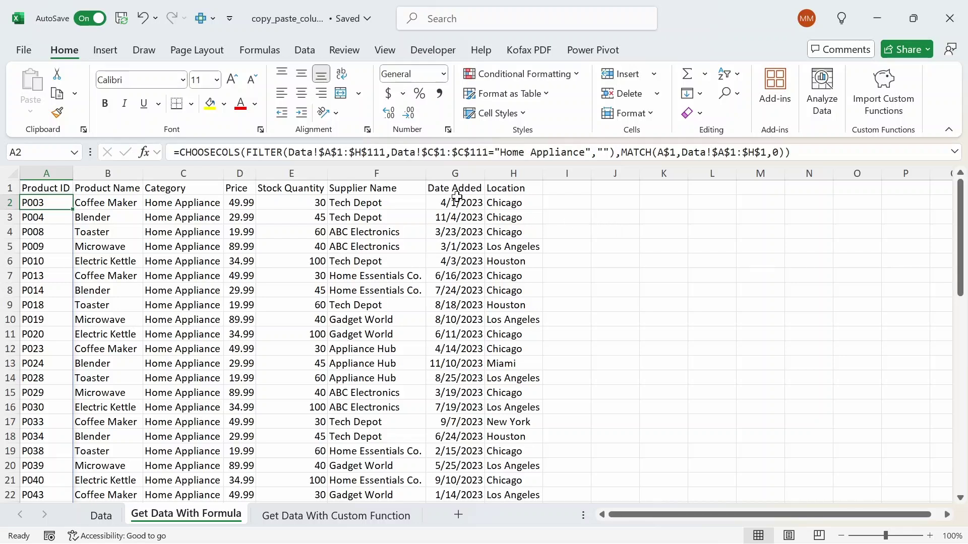
- Change A2's criteria range from $C$1:$C$111 to $D$1:$D$111
{"action": "left_click", "coordinate": [434, 152]}
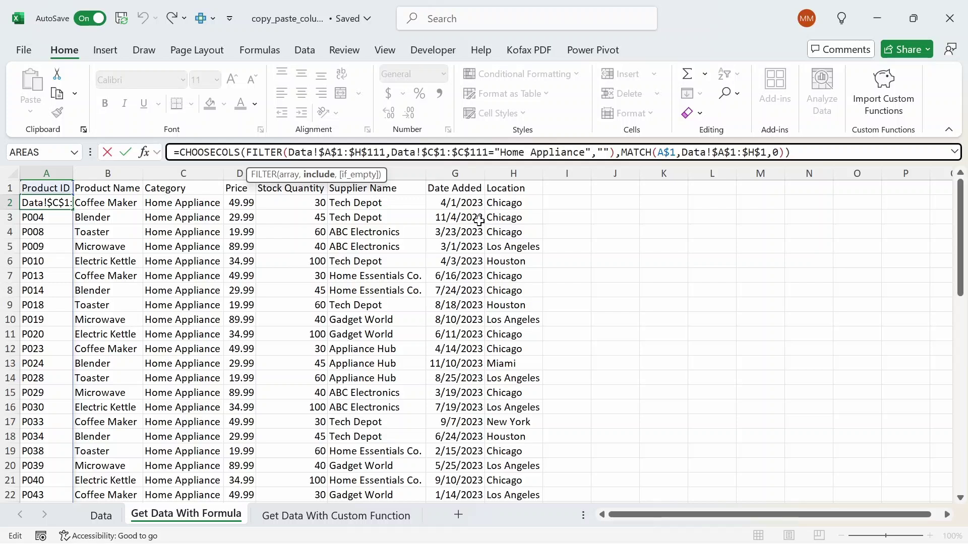
{"action": "key", "text": "BackSpace"}
{"action": "type", "text": "D"}
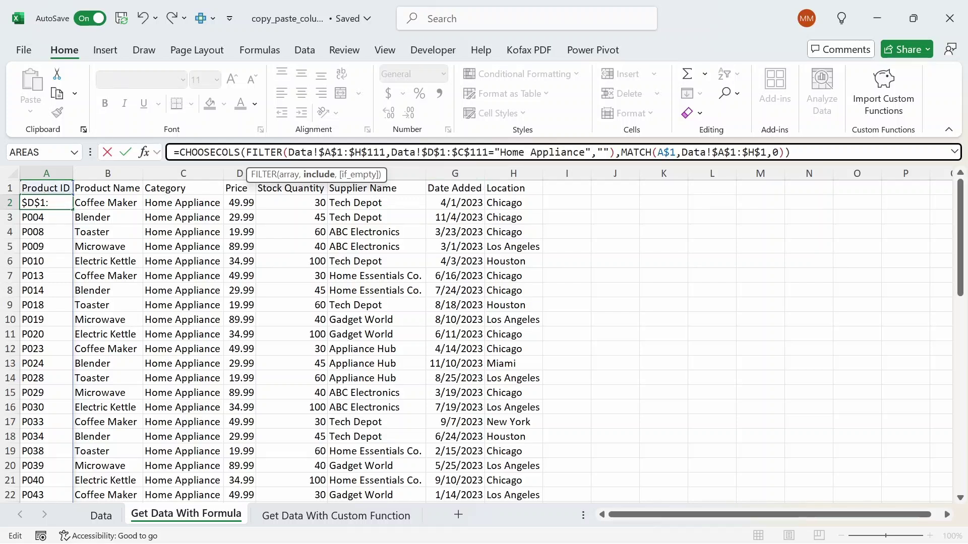
{"action": "key", "text": "Right"}
{"action": "key", "text": "Right"}
{"action": "key", "text": "BackSpace"}
{"action": "type", "text": "D"}
- Replace the ="Home Appliance" condition with >50 and commit the formula
{"action": "key", "text": "Right"}
{"action": "key", "text": "Right"}
{"action": "key", "text": "Right"}
{"action": "key", "text": "Right"}
{"action": "key", "text": "BackSpace"}
{"action": "type", "text": ">"}
{"action": "key", "text": "shift+Right"}
{"action": "key", "text": "shift+Right"}
{"action": "key", "text": "shift+Right"}
{"action": "key", "text": "shift+Right"}
{"action": "key", "text": "shift+Right"}
{"action": "key", "text": "shift+Right"}
{"action": "key", "text": "shift+Right"}
{"action": "key", "text": "shift+Right"}
{"action": "key", "text": "shift+Right"}
{"action": "key", "text": "shift+Right"}
{"action": "key", "text": "shift+Right"}
{"action": "key", "text": "shift+Right"}
{"action": "key", "text": "shift+Right"}
{"action": "key", "text": "shift+Right"}
{"action": "key", "text": "shift+Right"}
{"action": "key", "text": "shift+Right"}
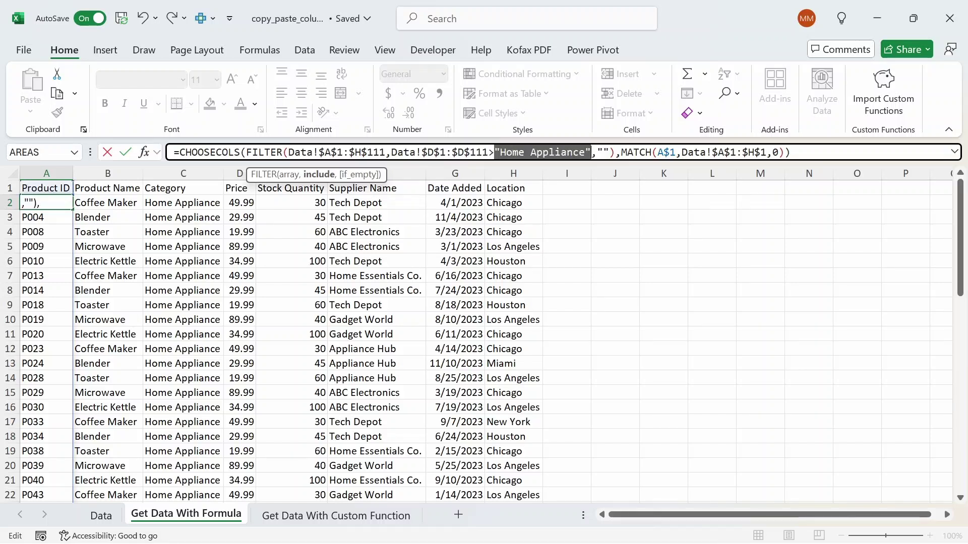
{"action": "key", "text": "BackSpace"}
{"action": "type", "text": "50"}
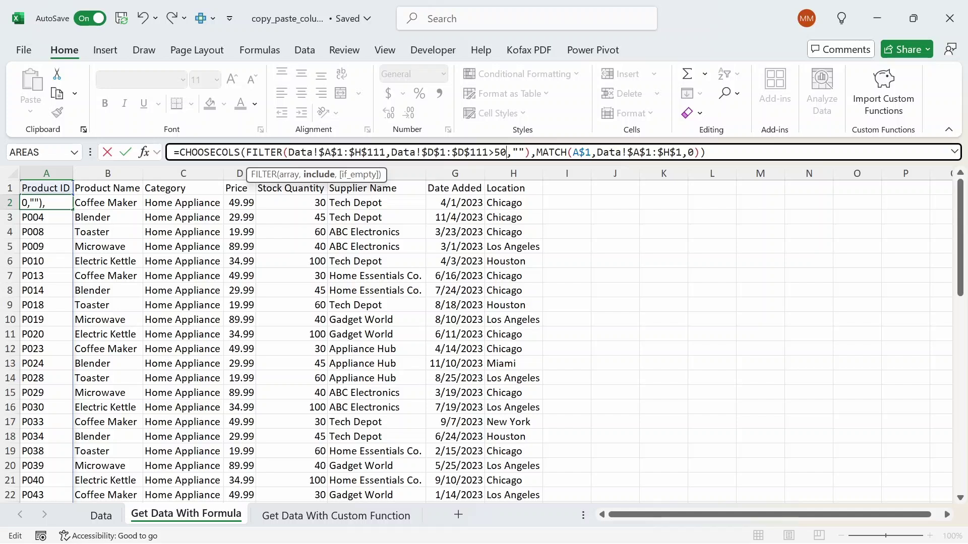
{"action": "key", "text": "Return"}
{"action": "left_click", "coordinate": [45, 202]}
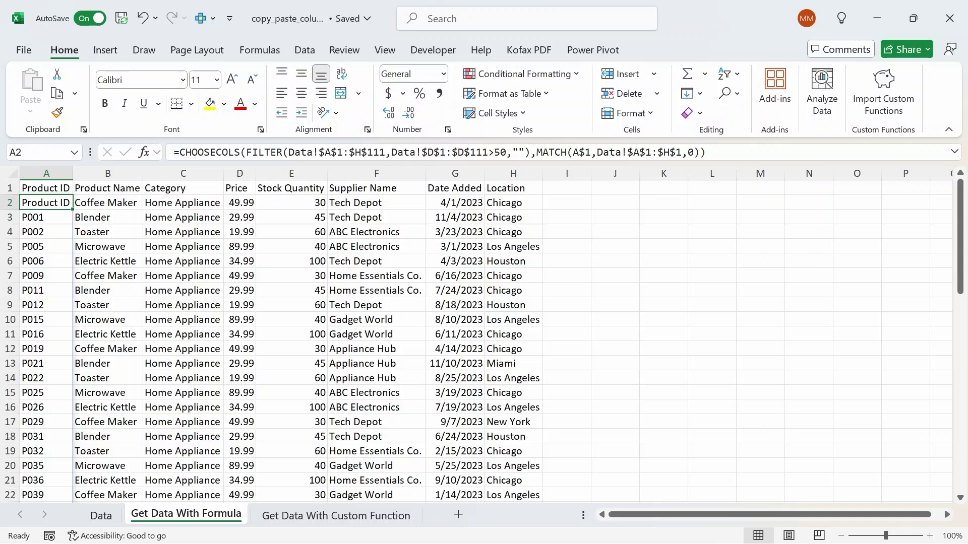
- Fill the A2 formula across to H2 and check the copied formulas
{"action": "left_click_drag", "start_coordinate": [72, 209], "coordinate": [539, 206]}
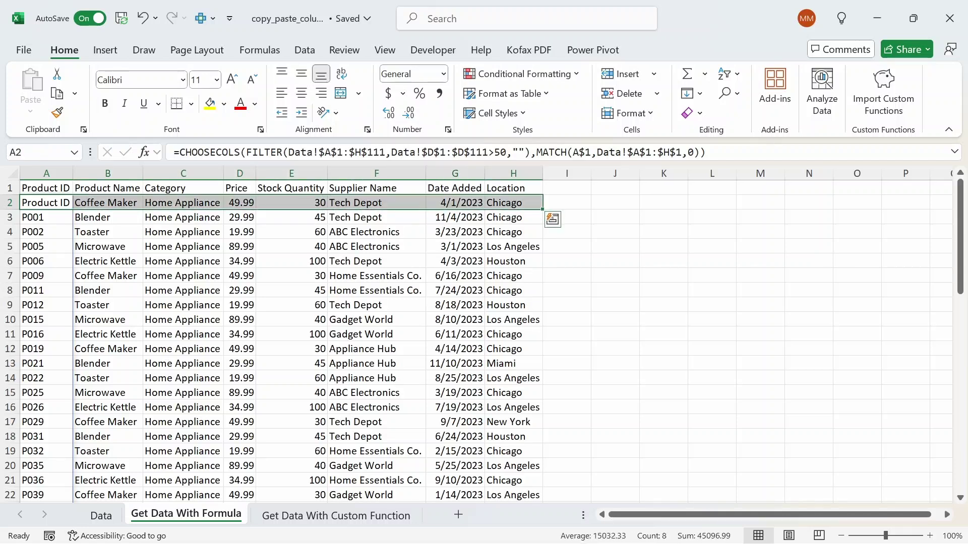
{"action": "left_click", "coordinate": [108, 202]}
{"action": "left_click", "coordinate": [239, 203]}
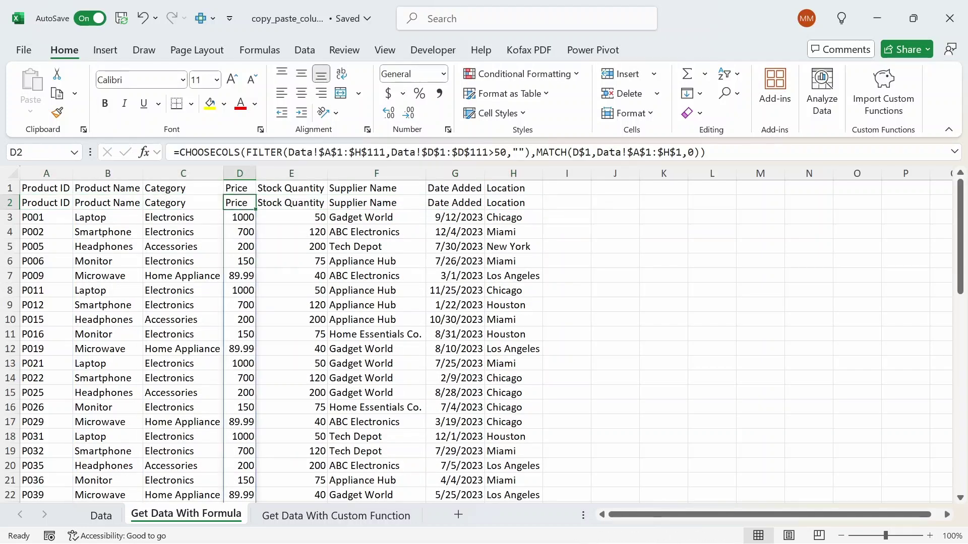
{"action": "left_click", "coordinate": [45, 202]}
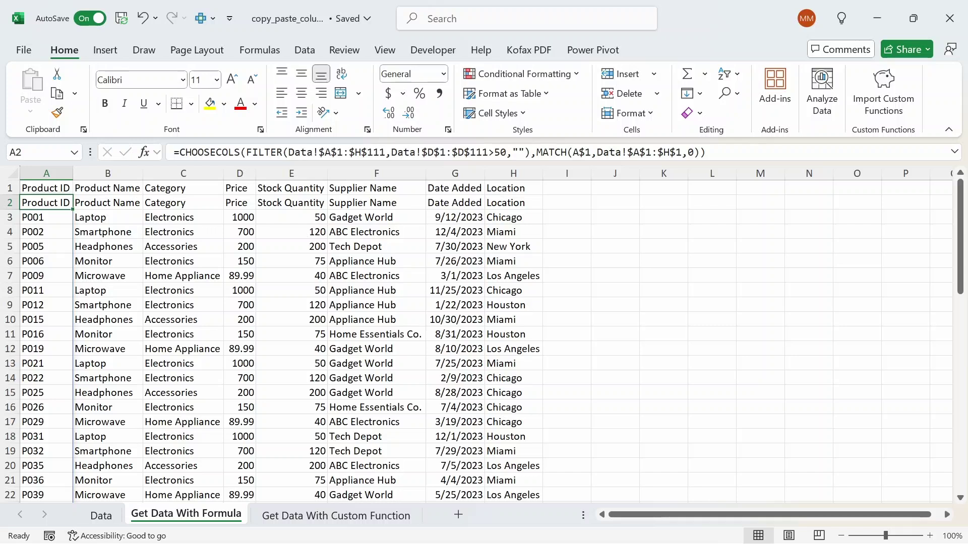
- Make A2's data and criteria ranges start at row 2 to skip the header
{"action": "left_click", "coordinate": [344, 151]}
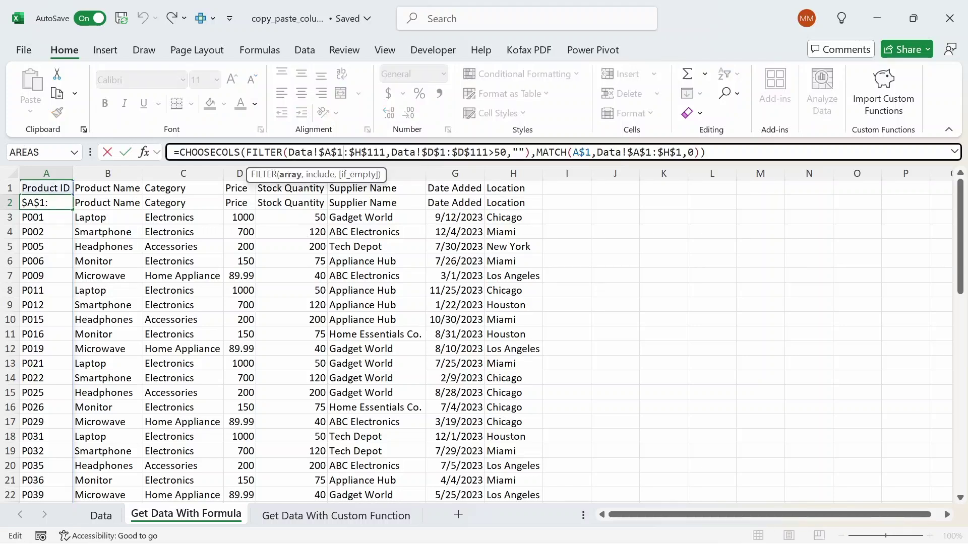
{"action": "key", "text": "BackSpace"}
{"action": "type", "text": "2"}
{"action": "key", "text": "Right"}
{"action": "key", "text": "Right"}
{"action": "key", "text": "Right"}
{"action": "key", "text": "Right"}
{"action": "key", "text": "Right"}
{"action": "key", "text": "Right"}
{"action": "key", "text": "Right"}
{"action": "key", "text": "Right"}
{"action": "key", "text": "Right"}
{"action": "key", "text": "Right"}
{"action": "key", "text": "Right"}
{"action": "key", "text": "Right"}
{"action": "key", "text": "Right"}
{"action": "key", "text": "Right"}
{"action": "key", "text": "Right"}
{"action": "key", "text": "Right"}
{"action": "key", "text": "Right"}
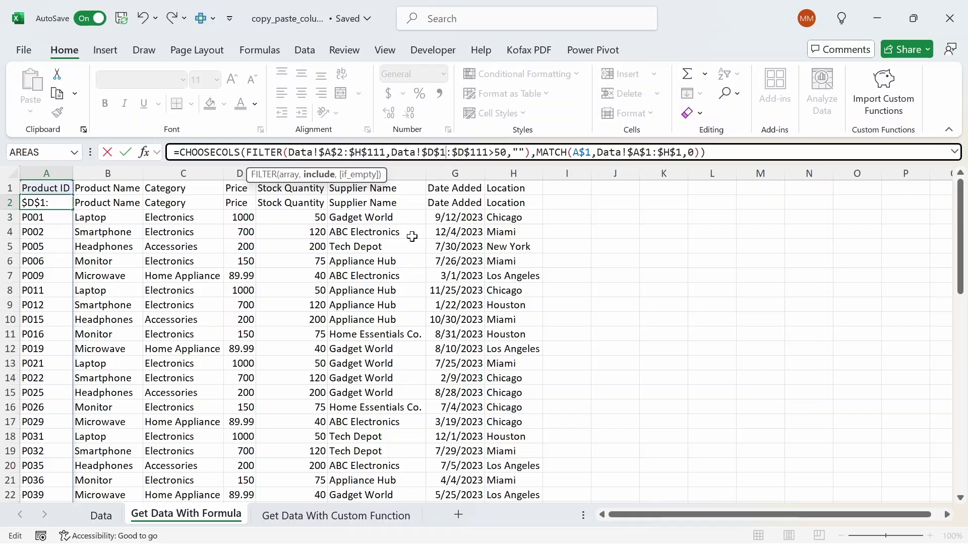
{"action": "key", "text": "BackSpace"}
{"action": "type", "text": "2"}
{"action": "key", "text": "Return"}
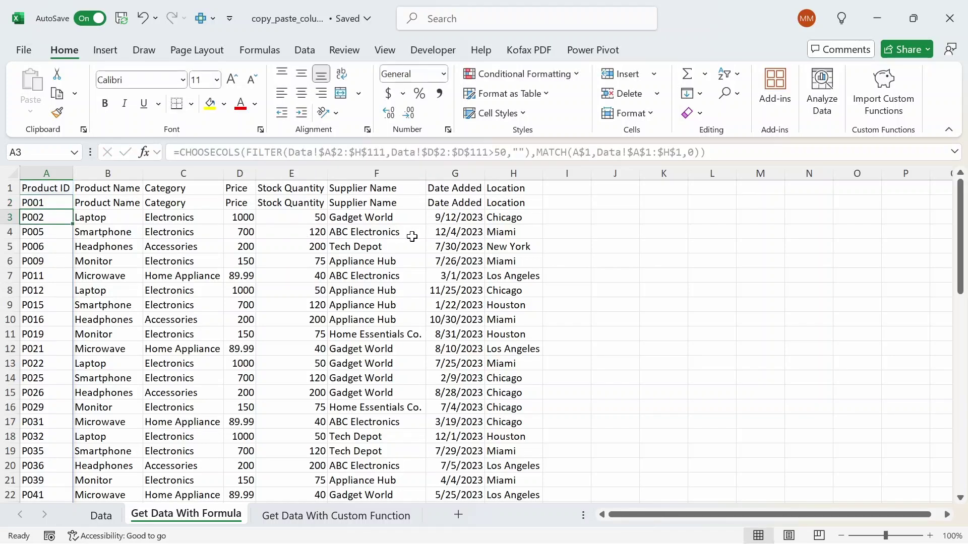
- Paste the updated A2 formula across A2:H2 and check the Price column
{"action": "key", "text": "Up"}
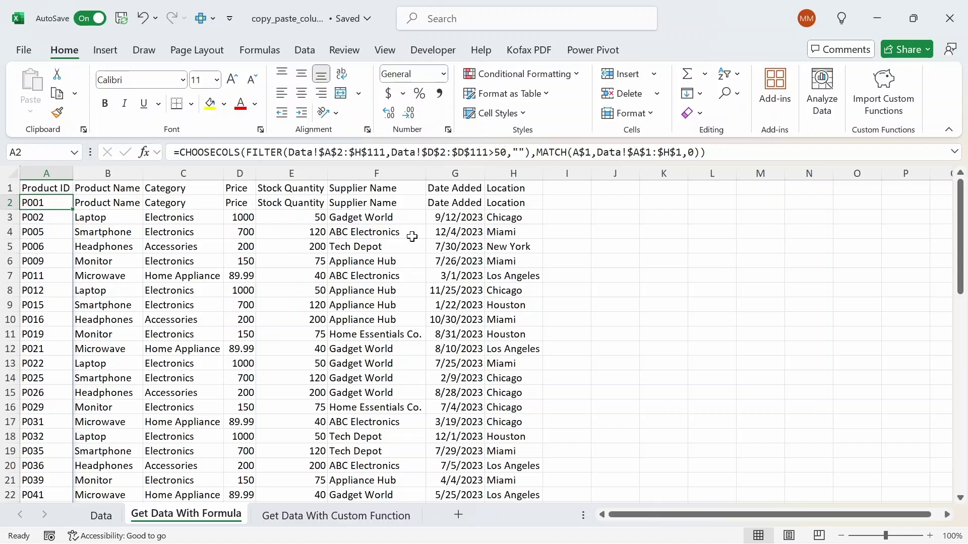
{"action": "key", "text": "ctrl+shift+Right"}
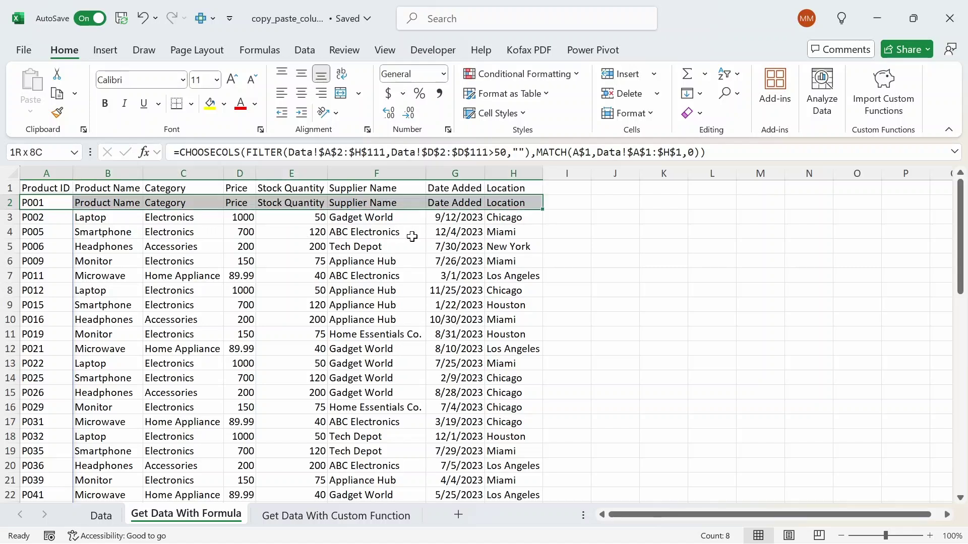
{"action": "key", "text": "ctrl+v"}
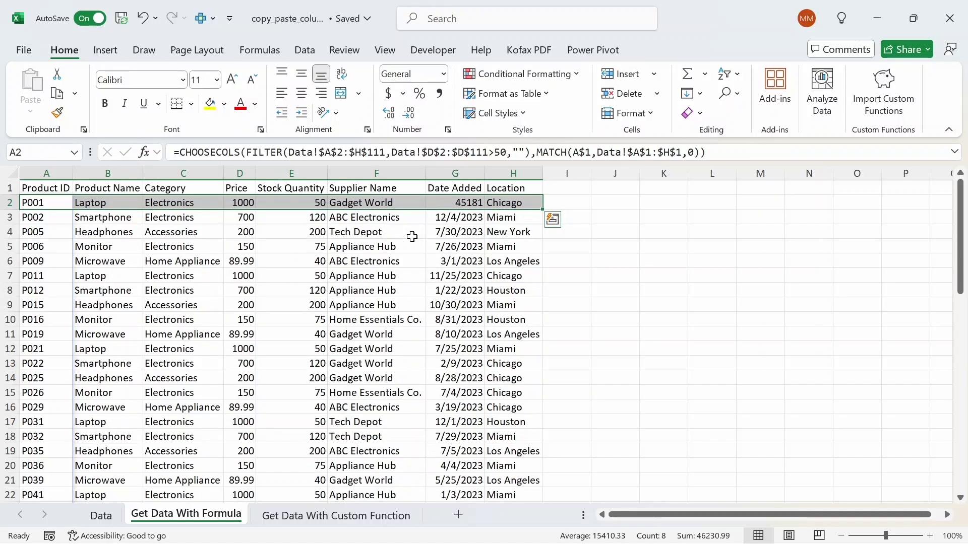
{"action": "key", "text": "Right"}
{"action": "key", "text": "Right"}
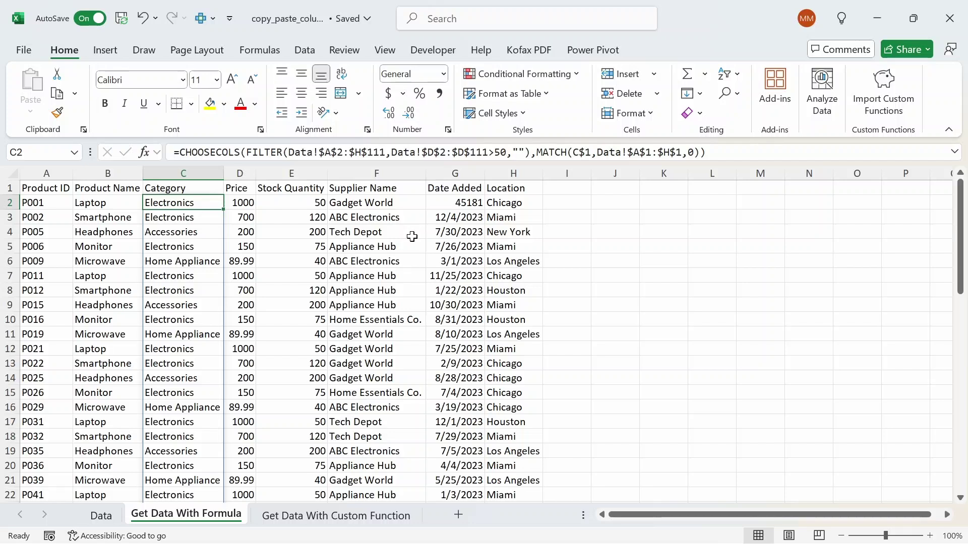
{"action": "key", "text": "Right"}
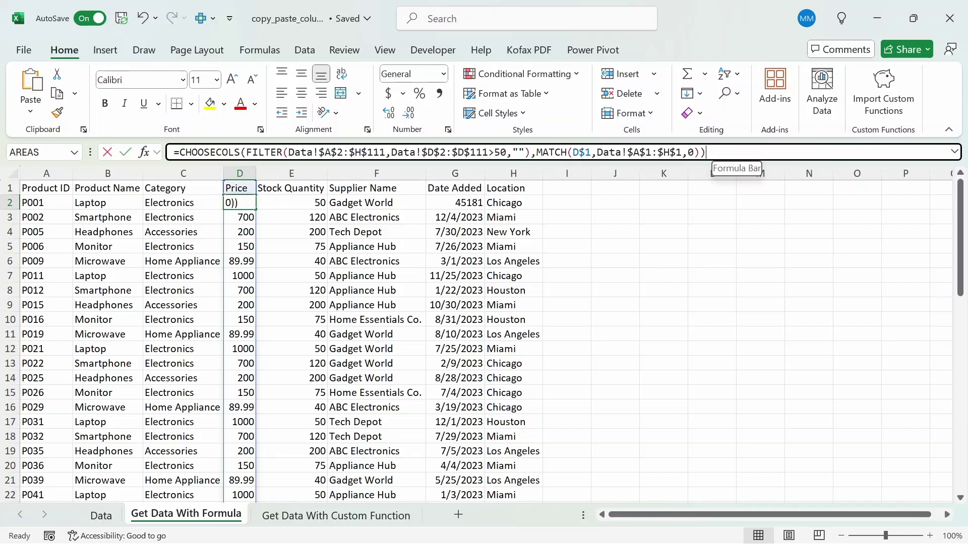
- Copy the filter formula text, then go to A2 on Get Data With Custom Function
{"action": "left_click_drag", "start_coordinate": [707, 151], "coordinate": [182, 164]}
{"action": "key", "text": "Return"}
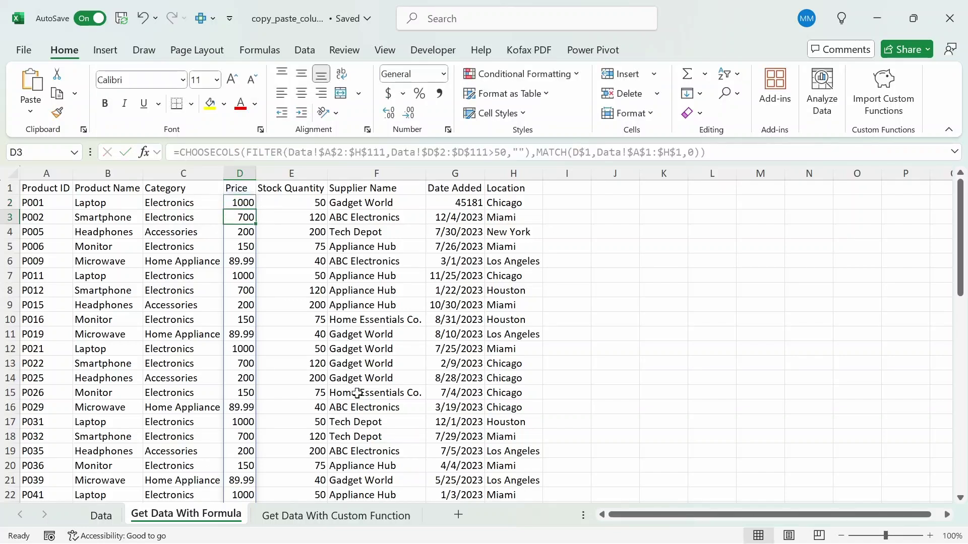
{"action": "left_click", "coordinate": [353, 519]}
{"action": "key", "text": "Down"}
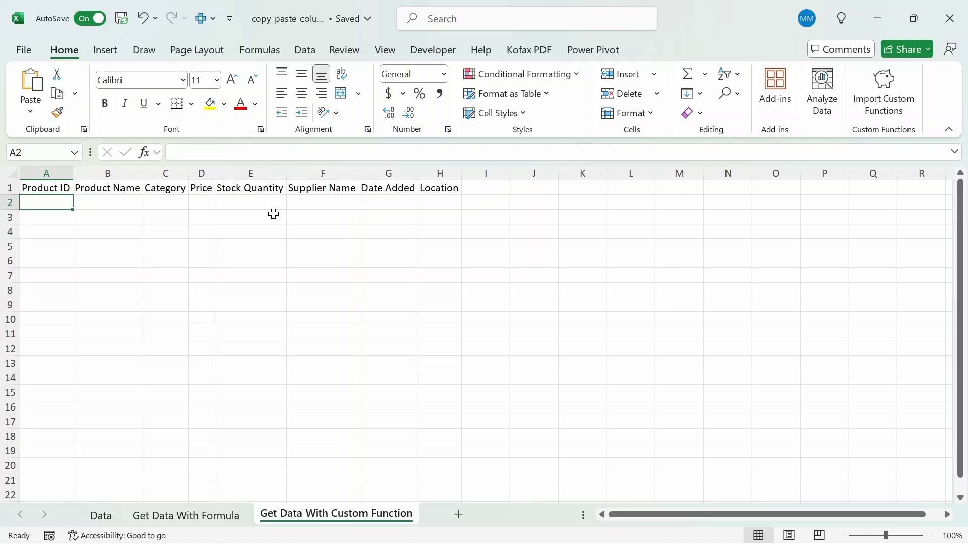
- Enter a LAMBDA in A2 with lookup_value, lookup_range, table_range_excluding_header, filter_range_excluding_header around the pasted formula
{"action": "type", "text": "=l"}
{"action": "key", "text": "Tab"}
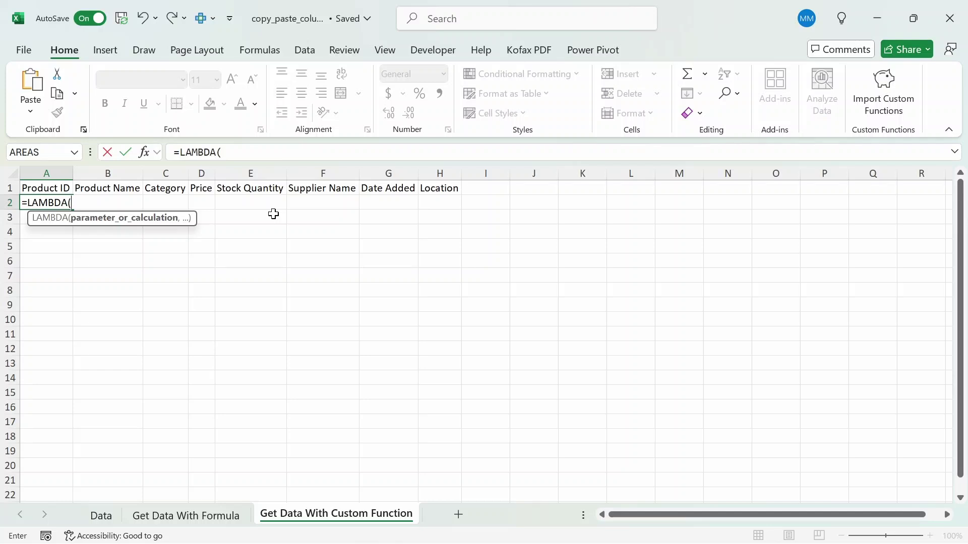
{"action": "type", "text": "lookup_value,"}
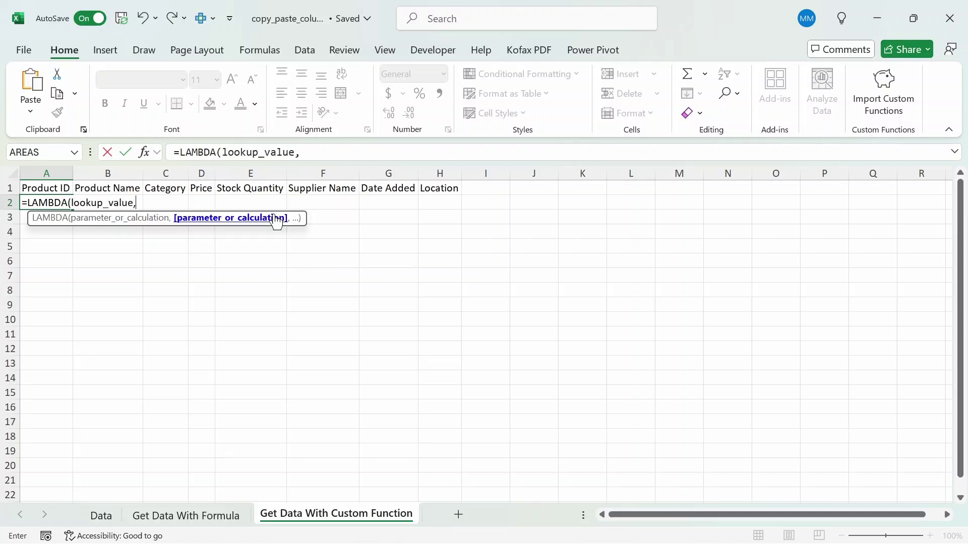
{"action": "type", "text": " lookup_range,"}
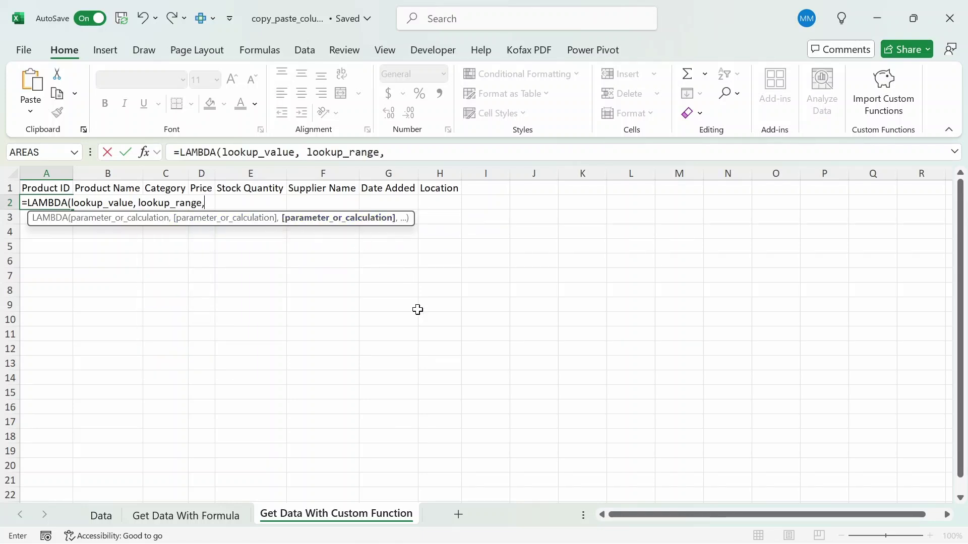
{"action": "type", "text": " table_rang"}
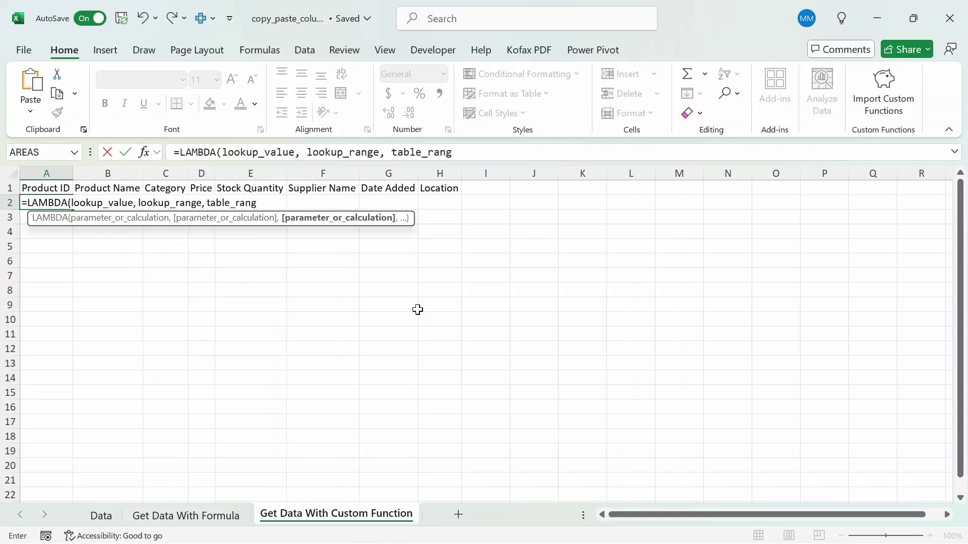
{"action": "type", "text": "e_exl"}
{"action": "key", "text": "BackSpace"}
{"action": "type", "text": "cluding_header, "}
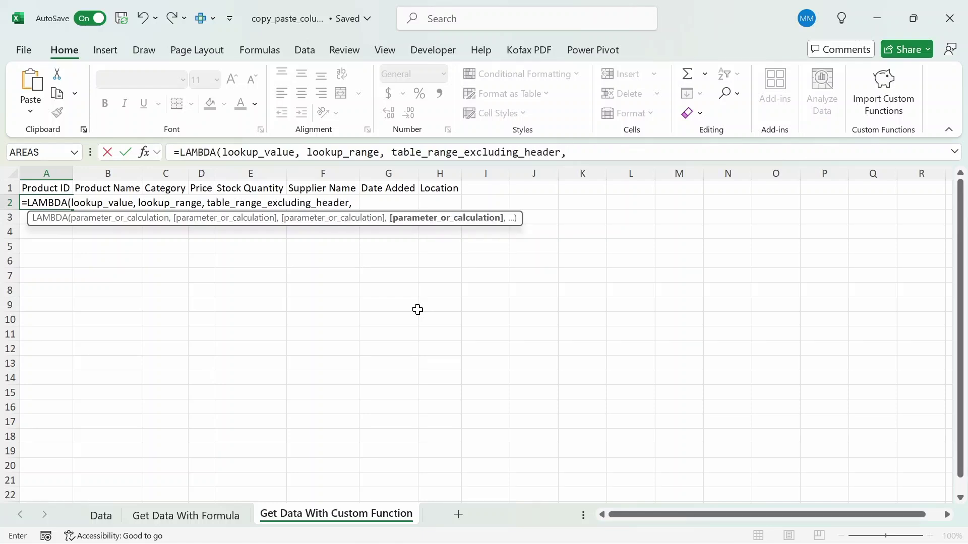
{"action": "type", "text": "filter_range"}
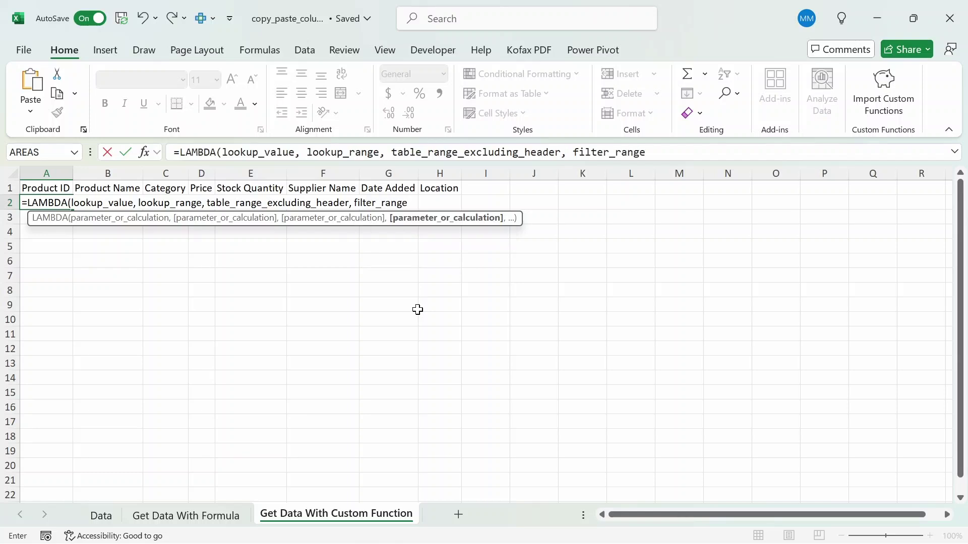
{"action": "type", "text": "_excluding_header,"}
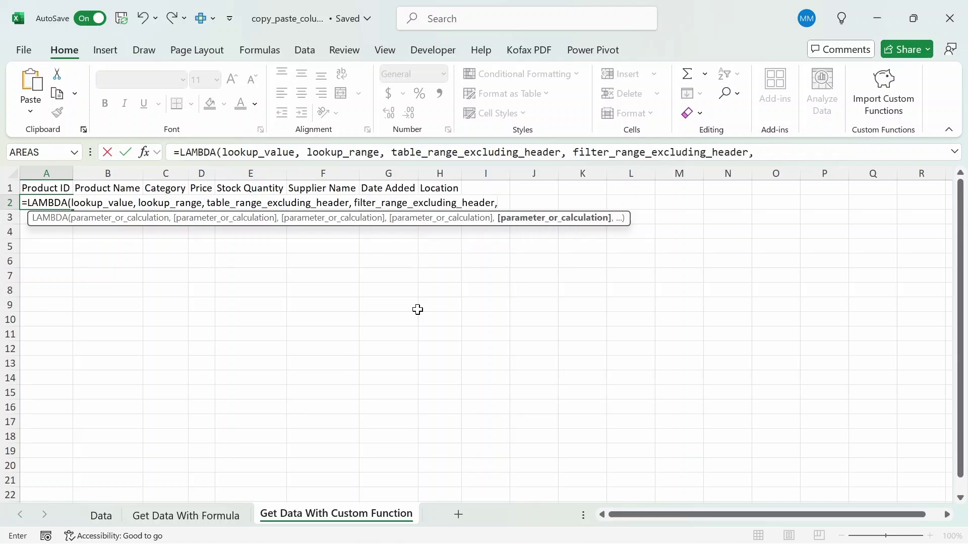
{"action": "type", "text": "CHOOSECOLS(FILTER(Data!$A$2:$H$111,Data!$D$2:$D$111>50,\"\"),MATCH(D$1,Data!$A$1:$H$1,0)))"}
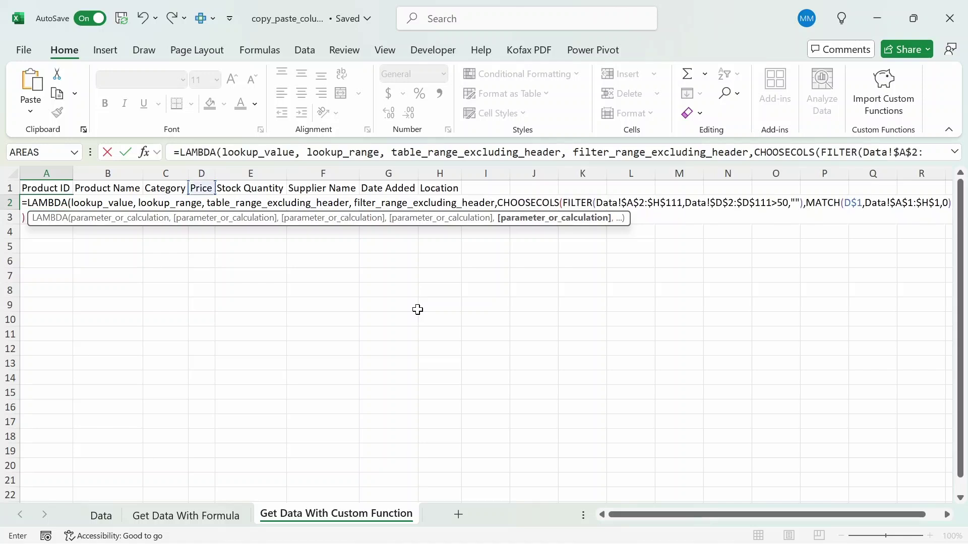
{"action": "key", "text": "Return"}
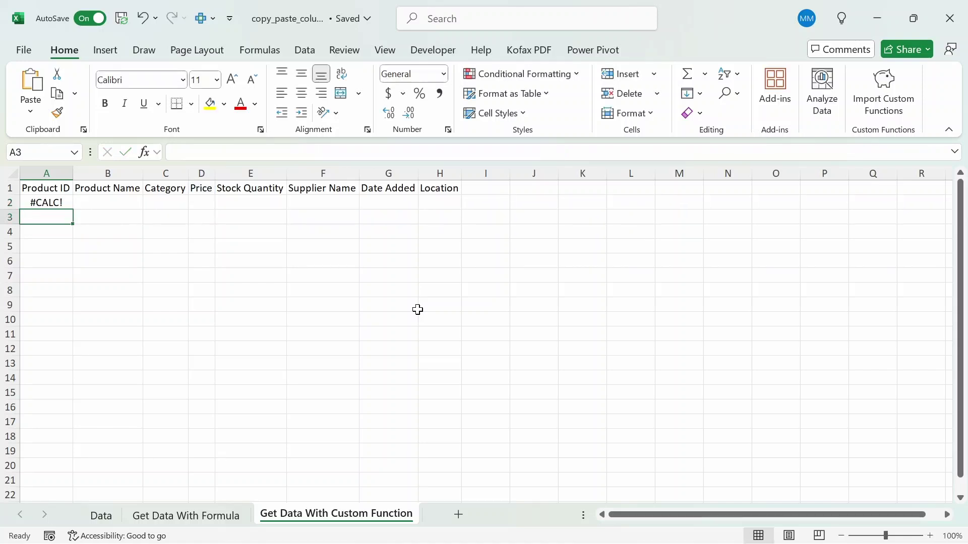
{"action": "key", "text": "Up"}
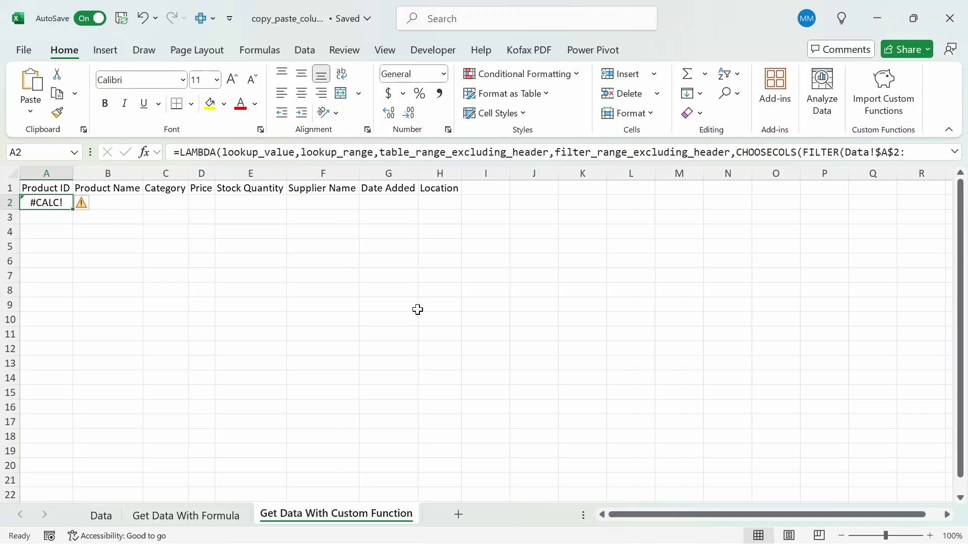
- Replace FILTER's ranges with table_range_excluding_header and filter_range_excluding_header
{"action": "left_click", "coordinate": [955, 152]}
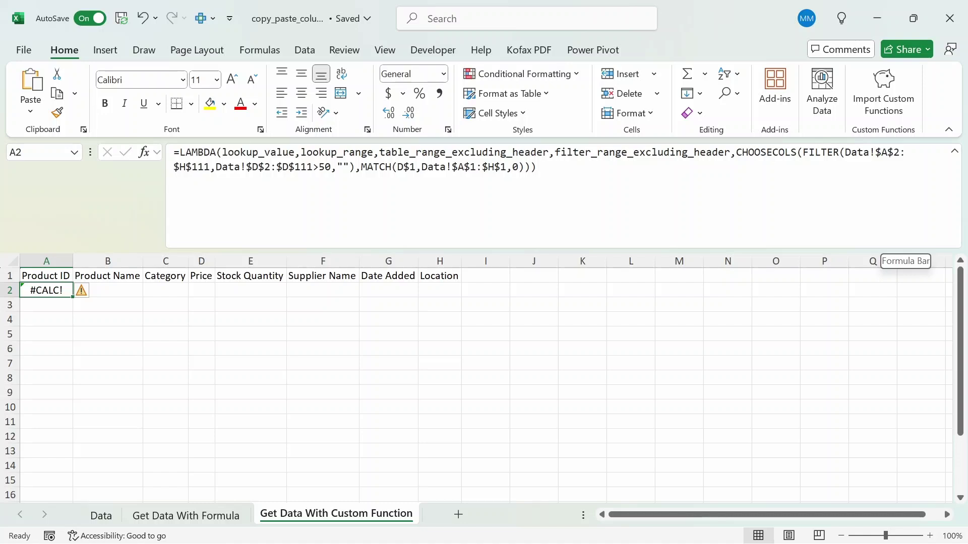
{"action": "left_click", "coordinate": [537, 167]}
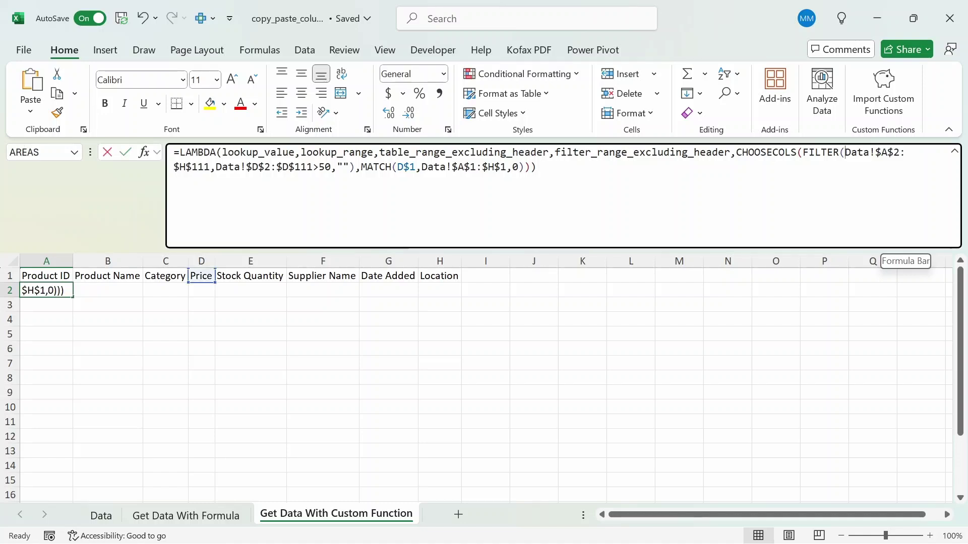
{"action": "left_click", "coordinate": [845, 152], "text": "shift"}
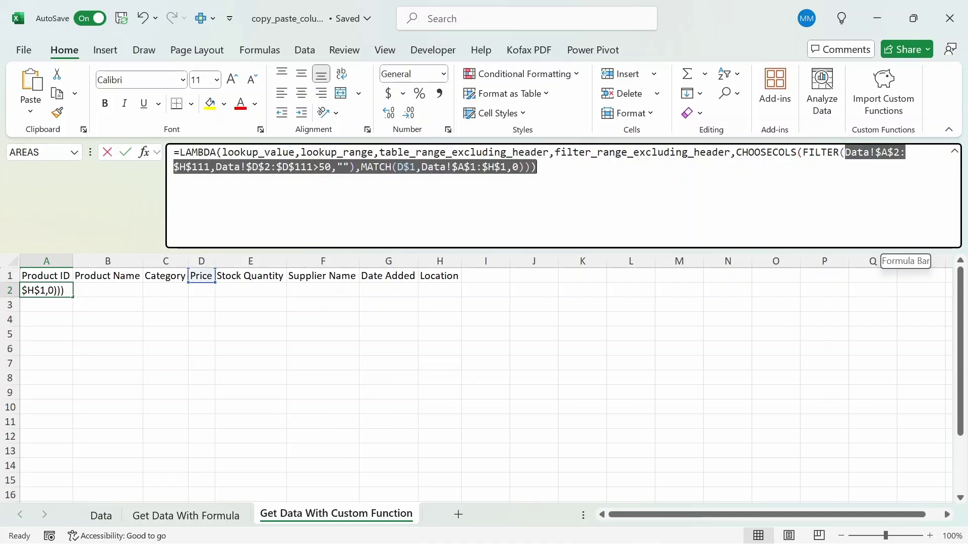
{"action": "left_click_drag", "start_coordinate": [845, 152], "coordinate": [210, 167]}
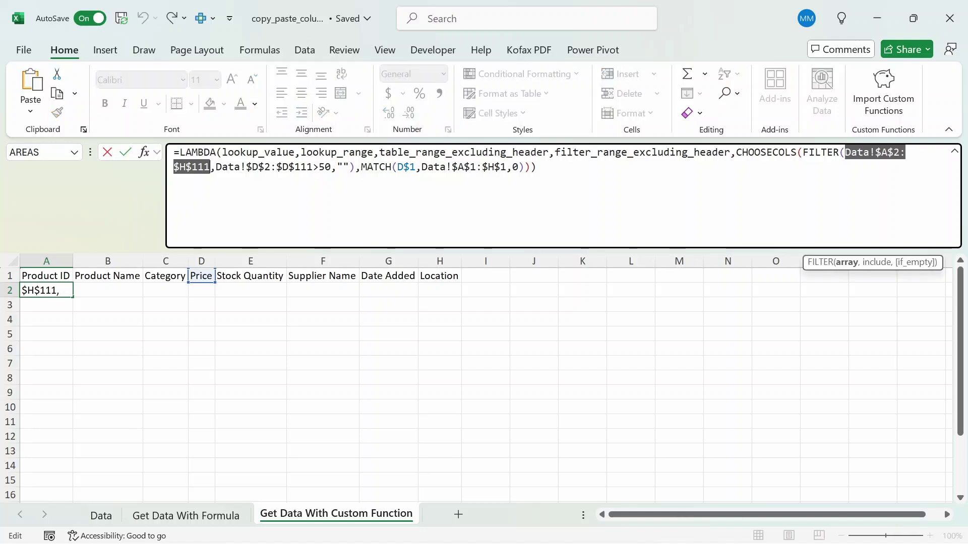
{"action": "type", "text": "tabl"}
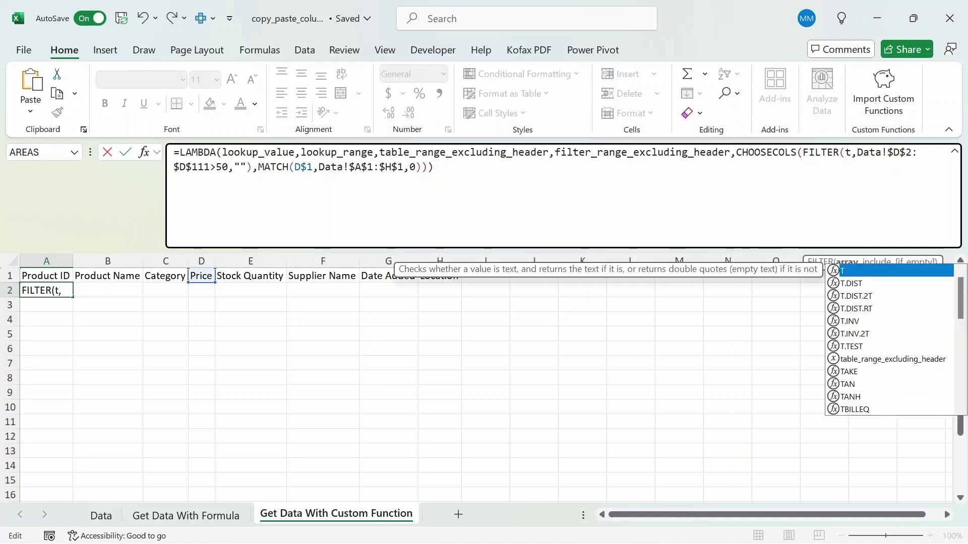
{"action": "key", "text": "Tab"}
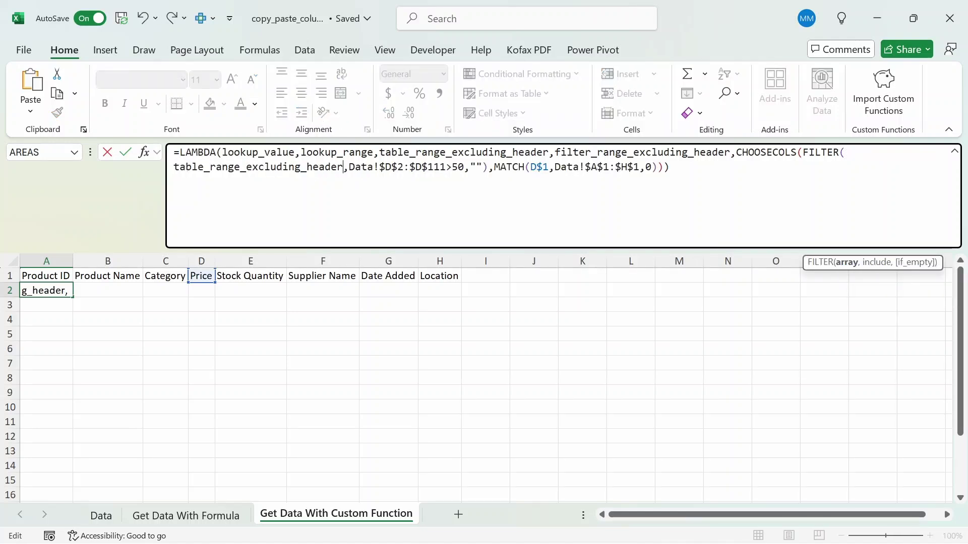
{"action": "key", "text": "Right"}
{"action": "key", "text": "shift+Right"}
{"action": "key", "text": "shift+Right"}
{"action": "key", "text": "shift+Right"}
{"action": "key", "text": "shift+Right"}
{"action": "key", "text": "shift+Right"}
{"action": "key", "text": "shift+Right"}
{"action": "key", "text": "shift+Right"}
{"action": "key", "text": "shift+Right"}
{"action": "key", "text": "shift+Right"}
{"action": "key", "text": "shift+Right"}
{"action": "key", "text": "shift+Right"}
{"action": "key", "text": "shift+Right"}
{"action": "key", "text": "shift+Right"}
{"action": "key", "text": "shift+Right"}
{"action": "key", "text": "shift+Right"}
{"action": "key", "text": "shift+Right"}
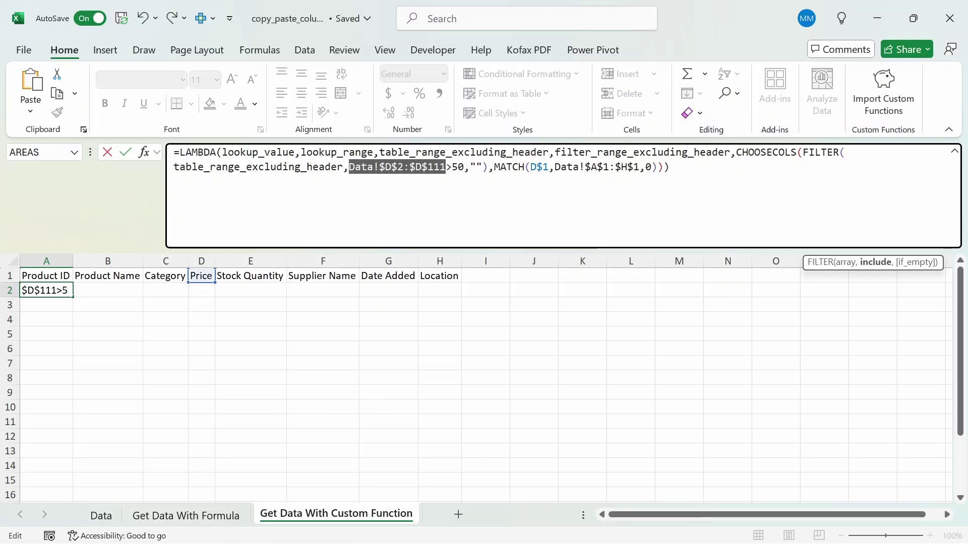
{"action": "key", "text": "shift+Right"}
{"action": "key", "text": "shift+Right"}
{"action": "key", "text": "shift+Right"}
{"action": "type", "text": "fil"}
{"action": "key", "text": "Tab"}
- Replace MATCH's D$1 and Data!$A$1:$H$1 with lookup_value and lookup_range, and commit
{"action": "key", "text": "Right"}
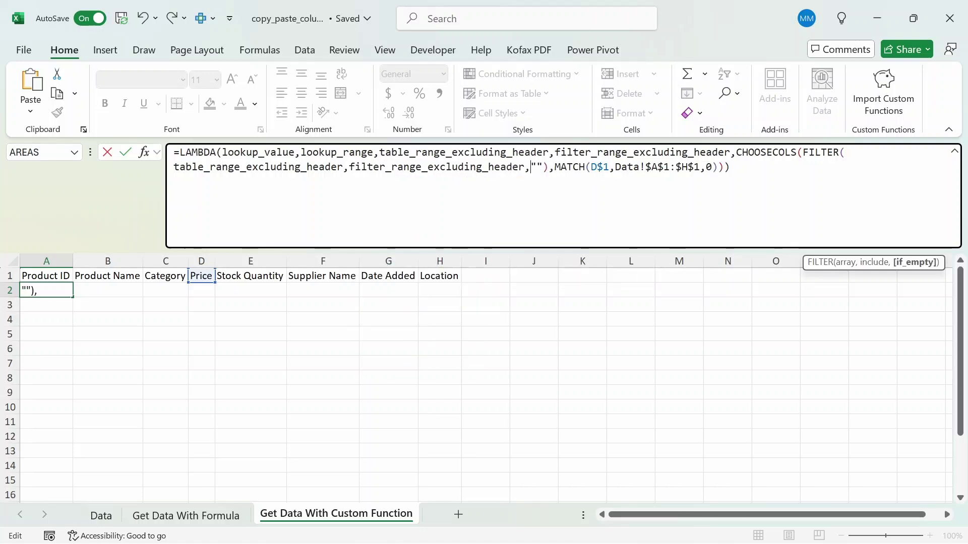
{"action": "key", "text": "Right"}
{"action": "key", "text": "Right"}
{"action": "key", "text": "Right"}
{"action": "key", "text": "Right"}
{"action": "key", "text": "Right"}
{"action": "key", "text": "Right"}
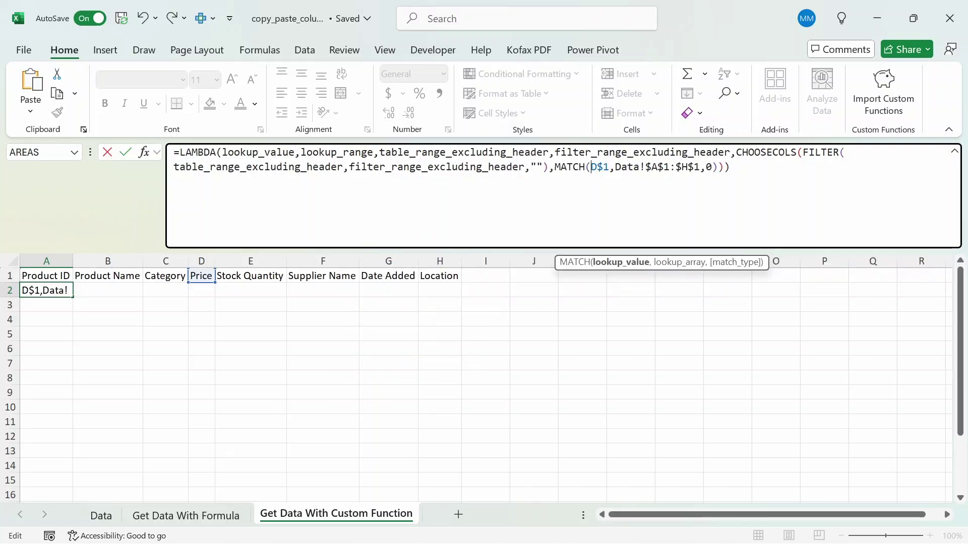
{"action": "key", "text": "shift+Right"}
{"action": "key", "text": "shift+Right"}
{"action": "key", "text": "shift+Right"}
{"action": "key", "text": "BackSpace"}
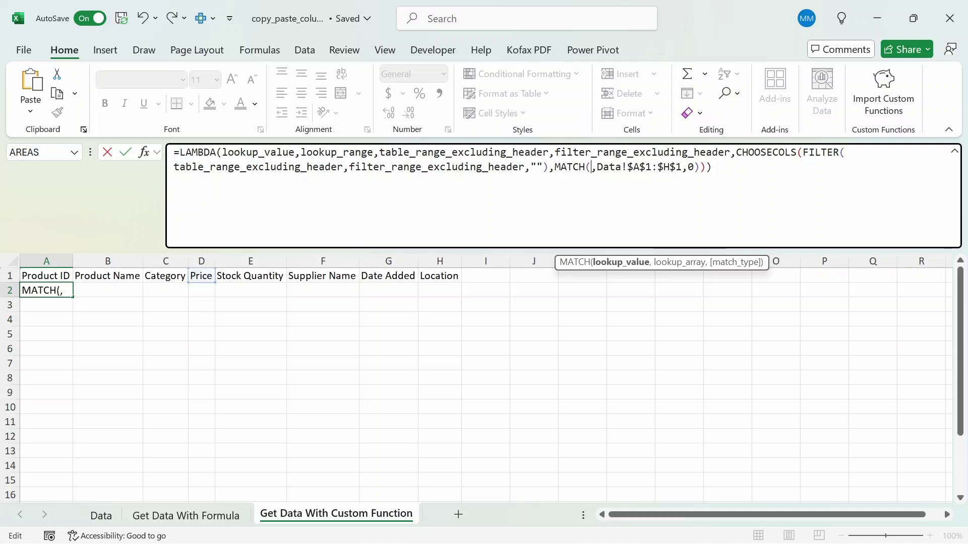
{"action": "type", "text": "l"}
{"action": "key", "text": "Tab"}
{"action": "key", "text": "Right"}
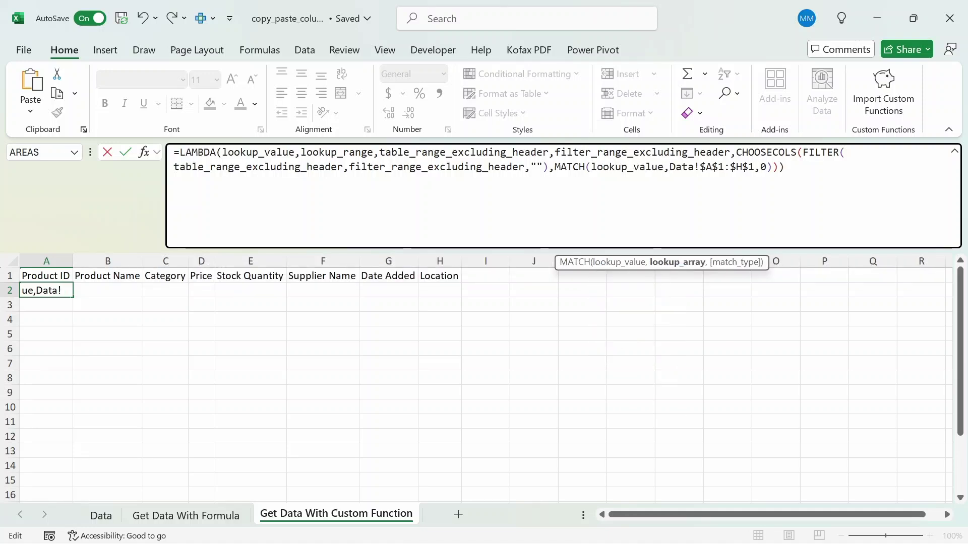
{"action": "key", "text": "shift+Right"}
{"action": "key", "text": "shift+Right"}
{"action": "key", "text": "shift+Right"}
{"action": "key", "text": "shift+Right"}
{"action": "key", "text": "shift+Right"}
{"action": "key", "text": "shift+Right"}
{"action": "key", "text": "shift+Right"}
{"action": "key", "text": "shift+Right"}
{"action": "key", "text": "shift+Right"}
{"action": "key", "text": "shift+Right"}
{"action": "key", "text": "shift+Right"}
{"action": "key", "text": "shift+Right"}
{"action": "key", "text": "shift+Right"}
{"action": "key", "text": "shift+Right"}
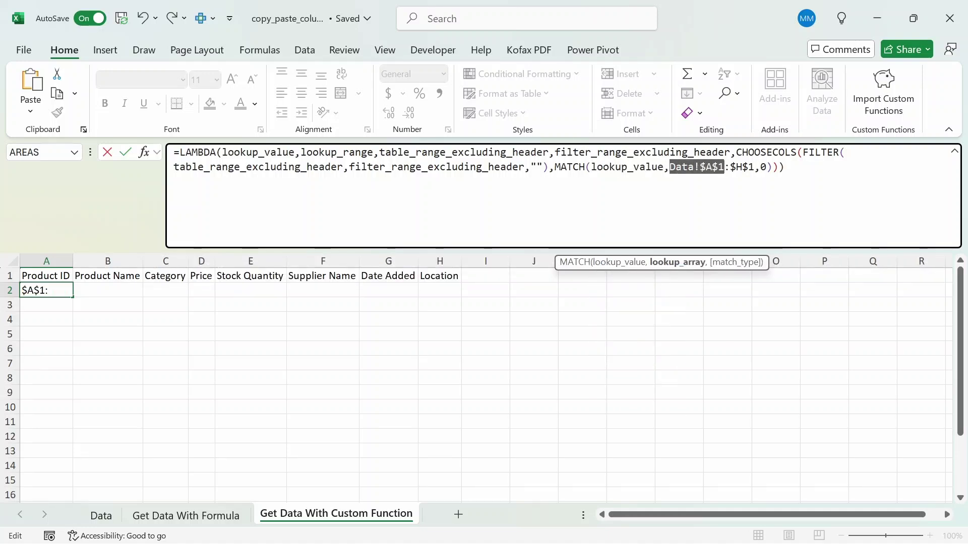
{"action": "key", "text": "BackSpace"}
{"action": "type", "text": "look"}
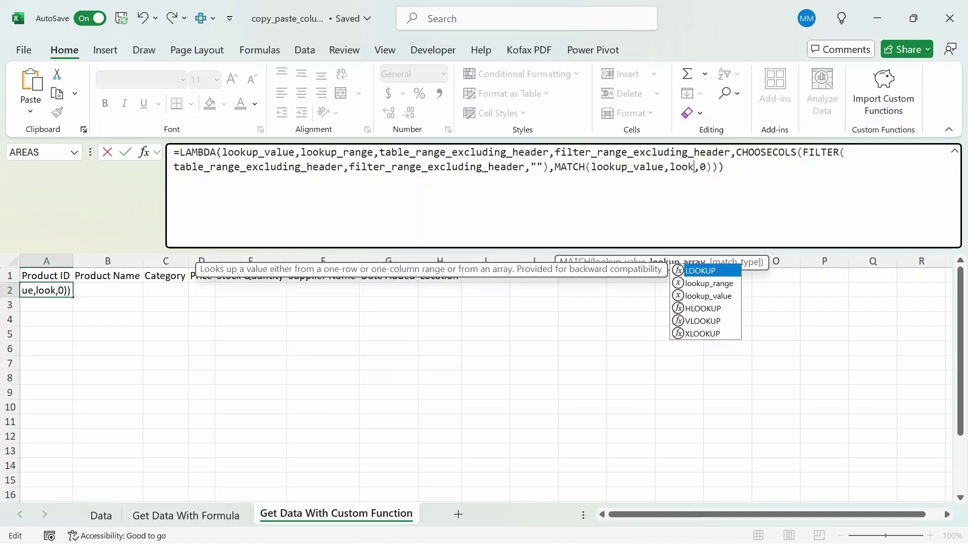
{"action": "key", "text": "Down"}
{"action": "key", "text": "Tab"}
{"action": "key", "text": "Return"}
{"action": "key", "text": "Up"}
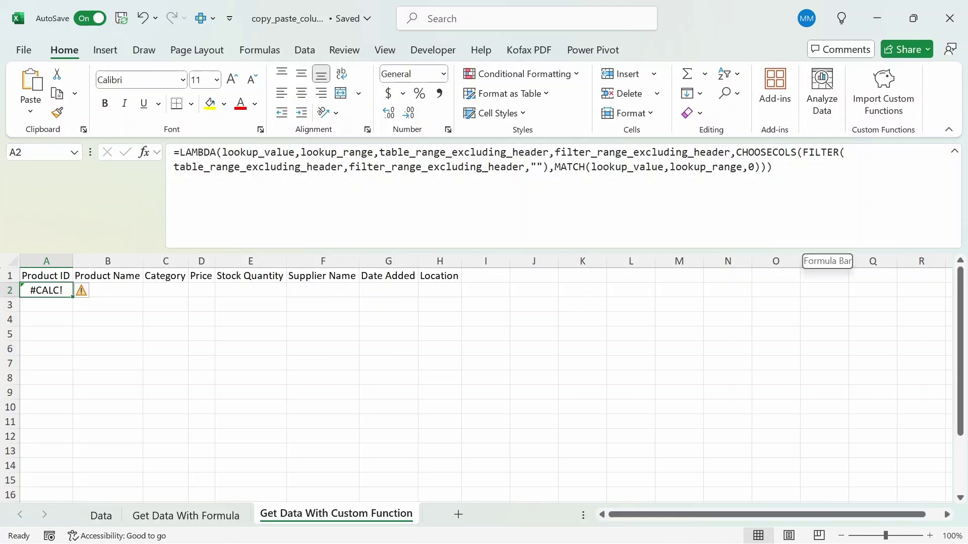
- Copy the full LAMBDA formula text from the formula bar
{"action": "left_click_drag", "start_coordinate": [771, 167], "coordinate": [185, 152]}
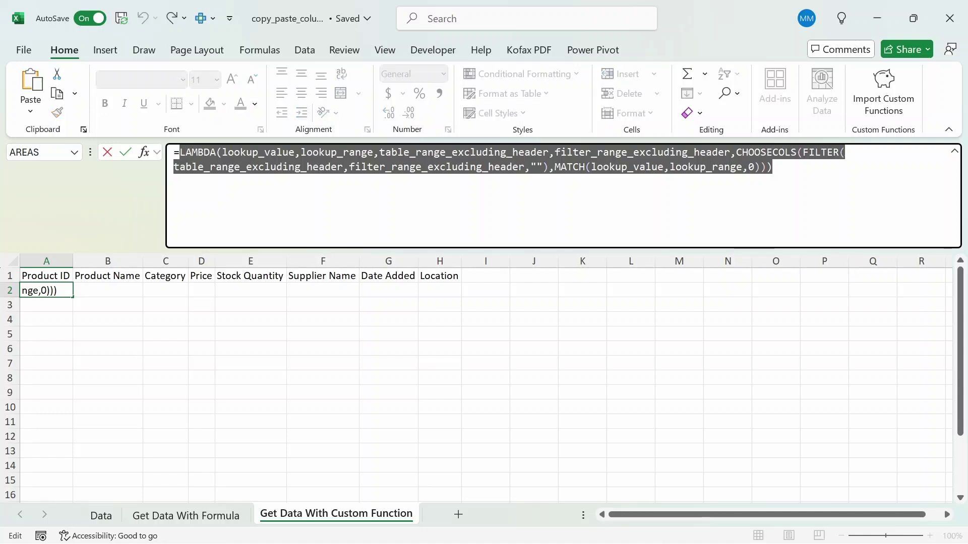
{"action": "key", "text": "Return"}
{"action": "left_click", "coordinate": [954, 151]}
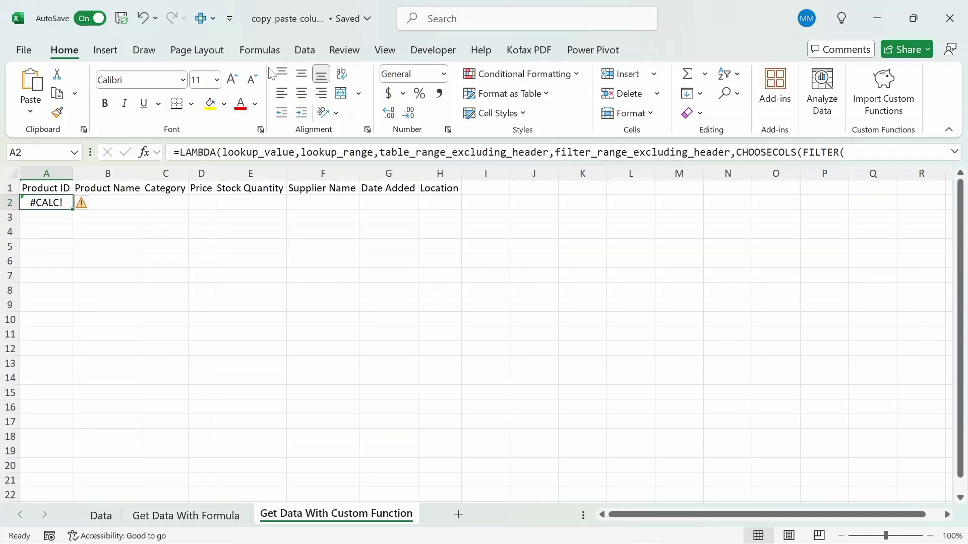
- Create new name copy_data_from_columns, Workbook scope, commented "Copies data from a table based on a filtered column."
{"action": "left_click", "coordinate": [267, 52]}
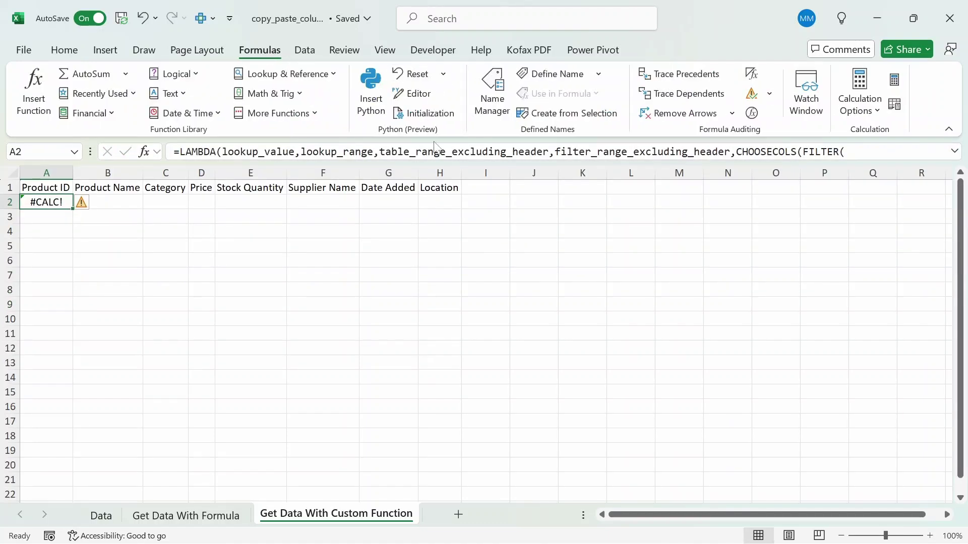
{"action": "left_click", "coordinate": [487, 104]}
{"action": "left_click", "coordinate": [236, 177]}
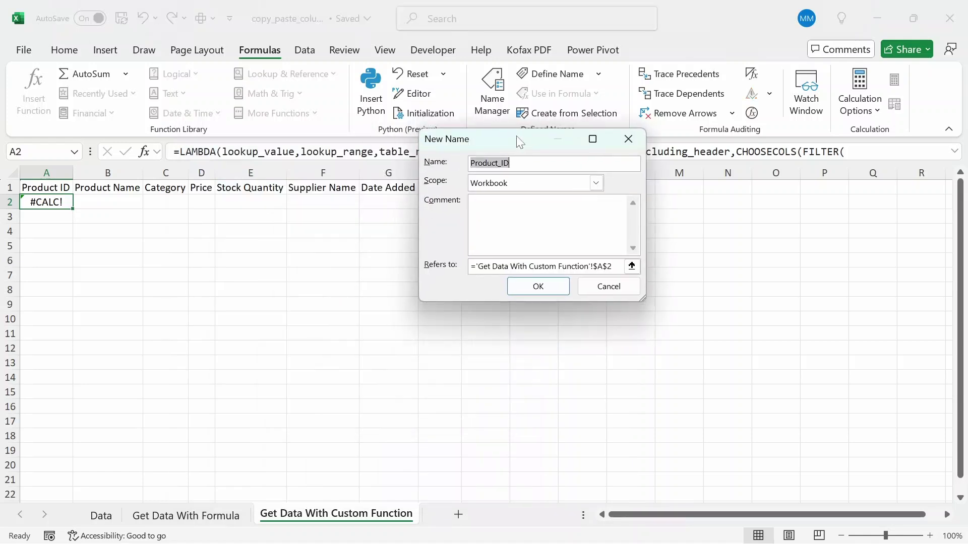
{"action": "type", "text": "cop"}
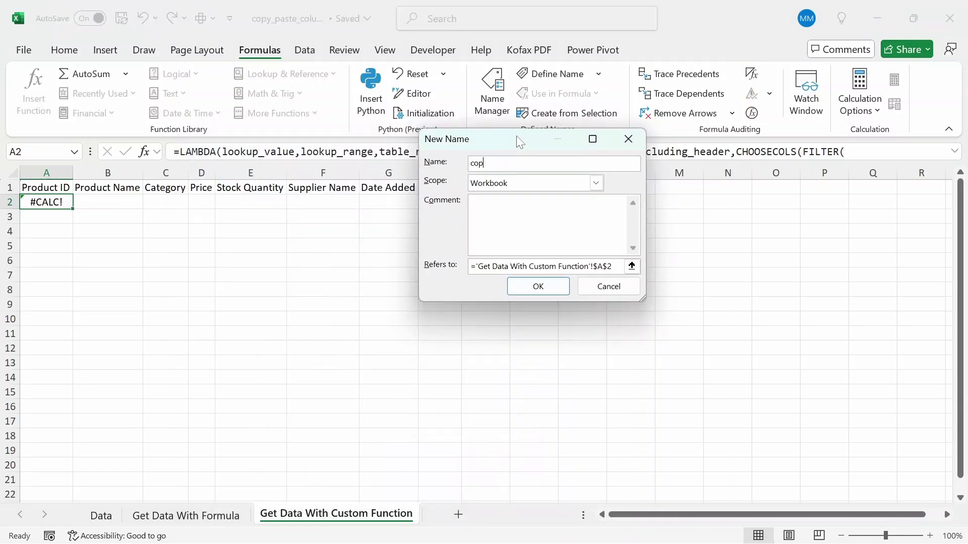
{"action": "type", "text": "y_data_from_columns"}
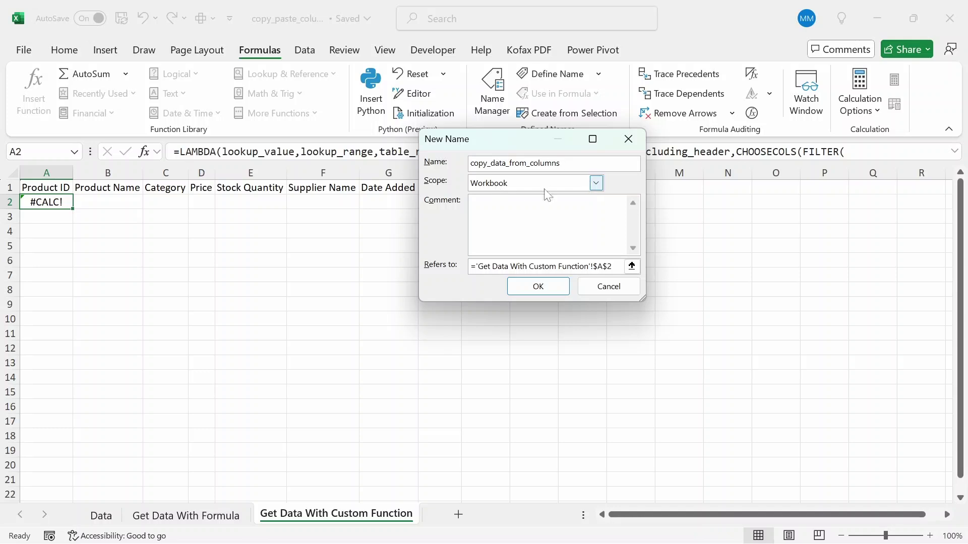
{"action": "left_click", "coordinate": [557, 184]}
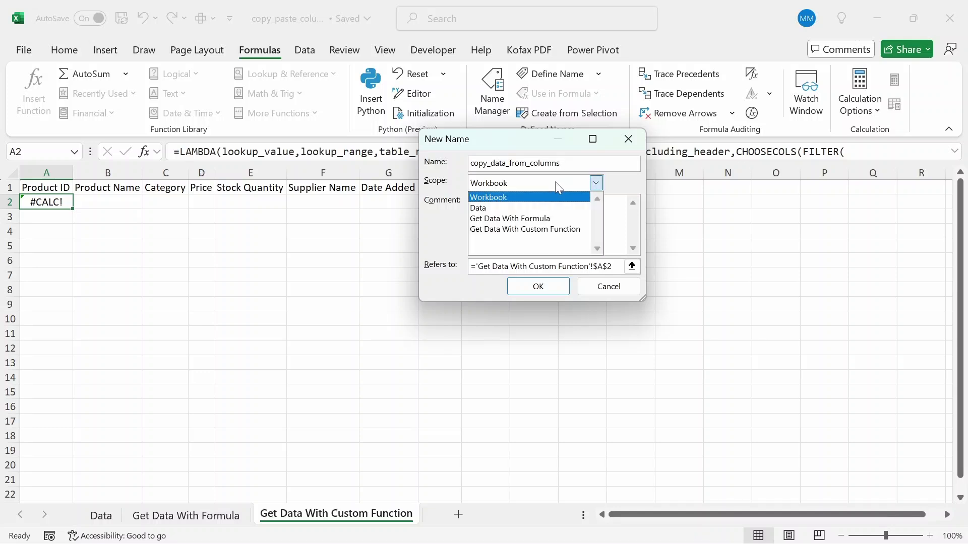
{"action": "left_click", "coordinate": [559, 185]}
{"action": "key", "text": "Tab"}
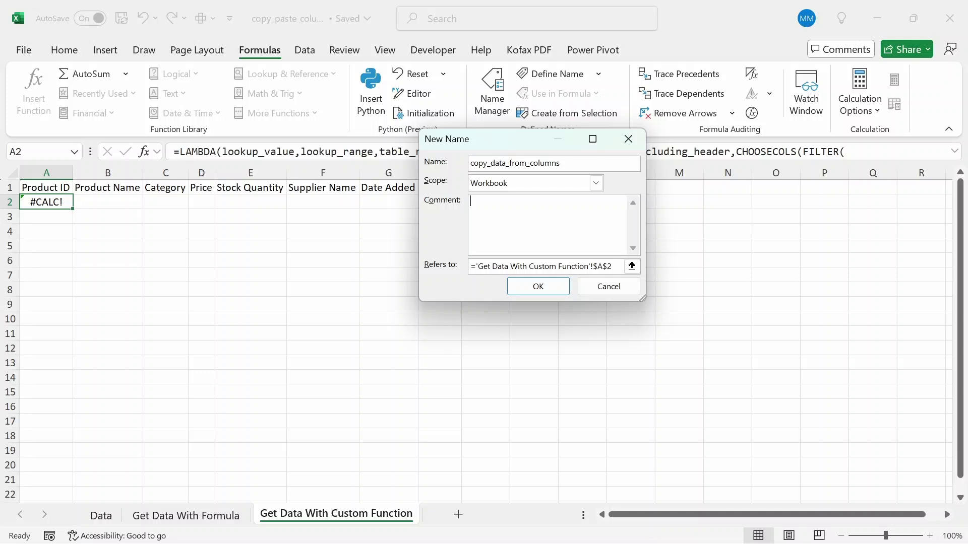
{"action": "type", "text": "Copies data from a table based on a filtered column."}
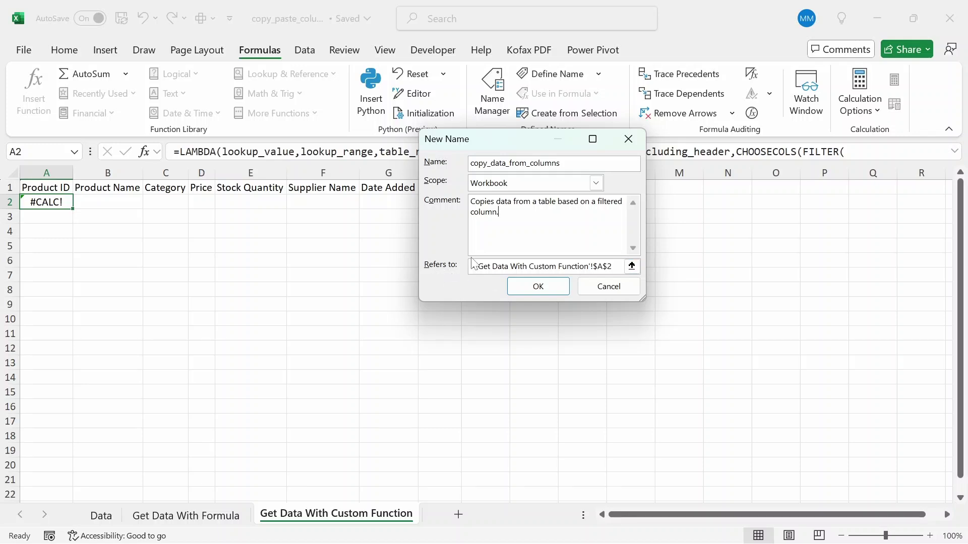
- Set the name's Refers to field to the pasted LAMBDA formula and save it
{"action": "left_click", "coordinate": [618, 266]}
{"action": "left_click_drag", "start_coordinate": [46, 201], "coordinate": [727, 202]}
{"action": "key", "text": "ctrl+a"}
{"action": "key", "text": "Home"}
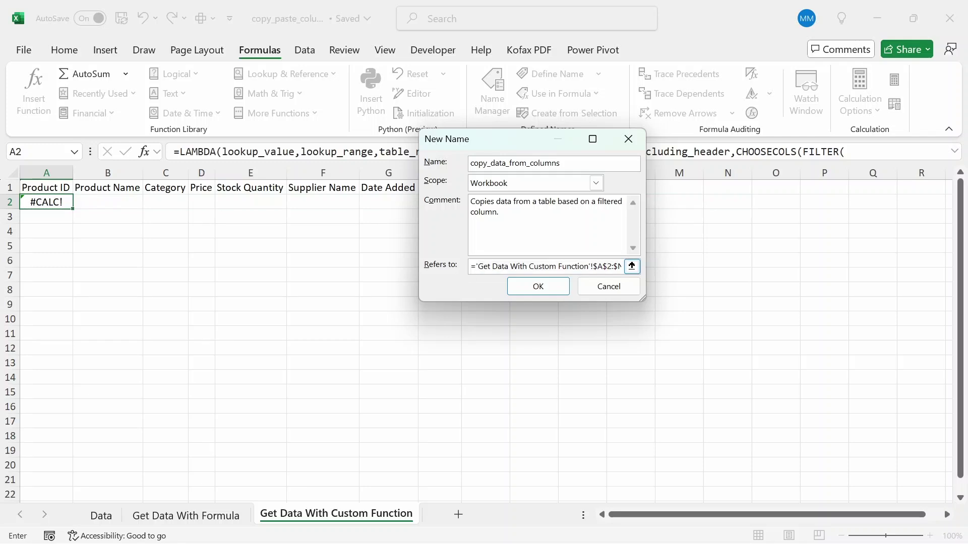
{"action": "key", "text": "Right"}
{"action": "key", "text": "shift+End"}
{"action": "key", "text": "Delete"}
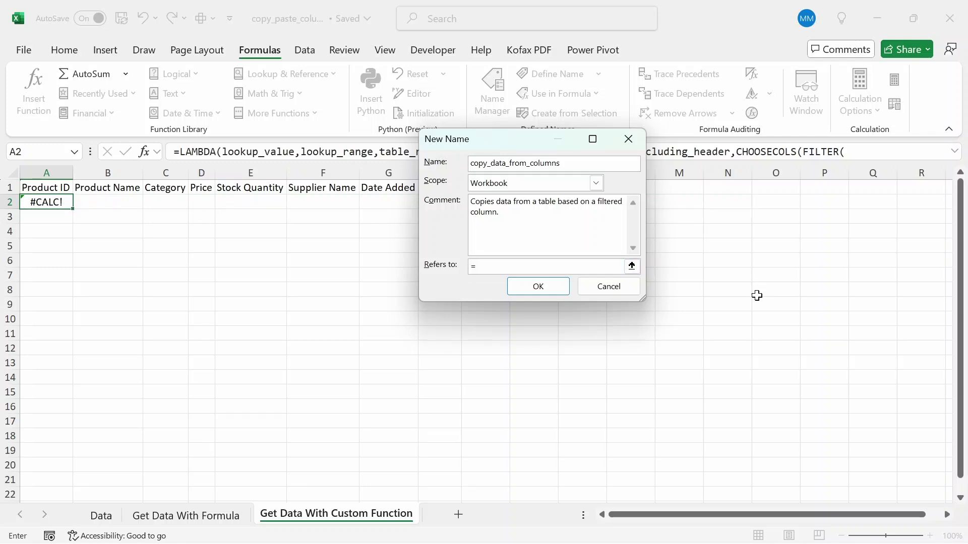
{"action": "key", "text": "ctrl+v"}
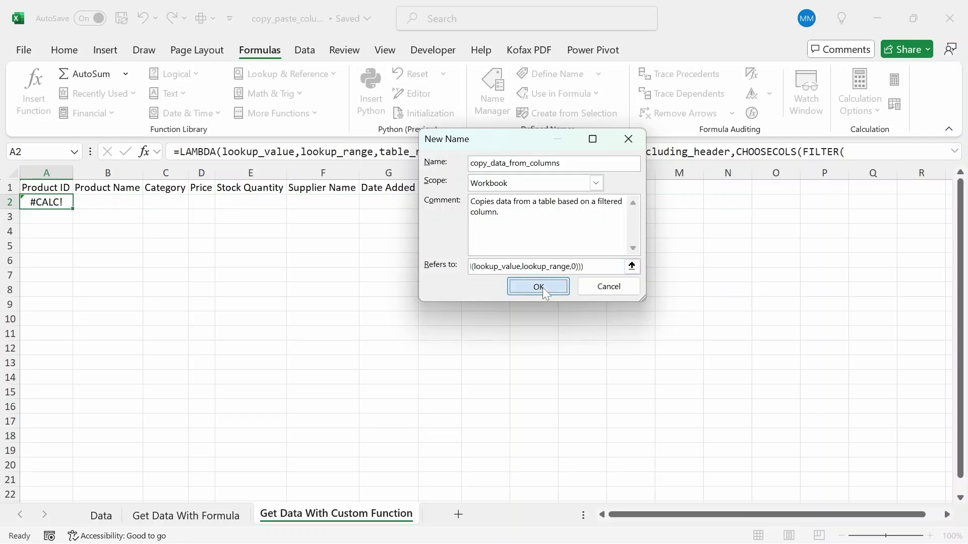
{"action": "left_click", "coordinate": [538, 286]}
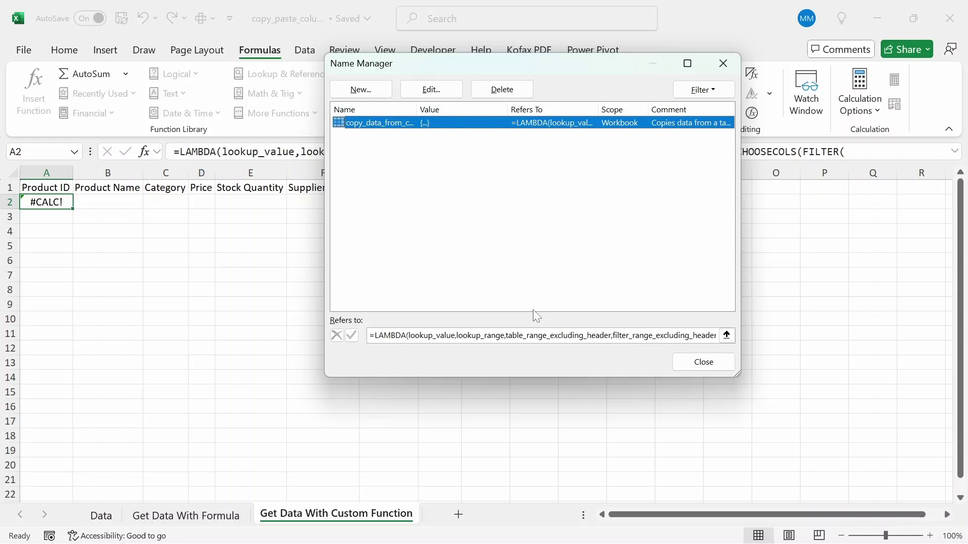
{"action": "left_click", "coordinate": [693, 358]}
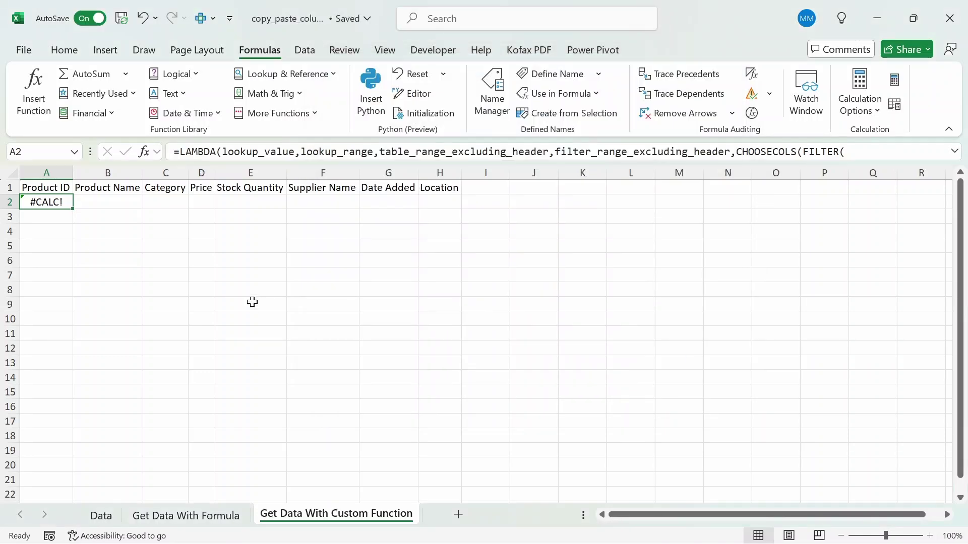
- Start A2's formula as =copy_data_from_columns(A$1, with the row-locked Product ID header
{"action": "type", "text": "=cop"}
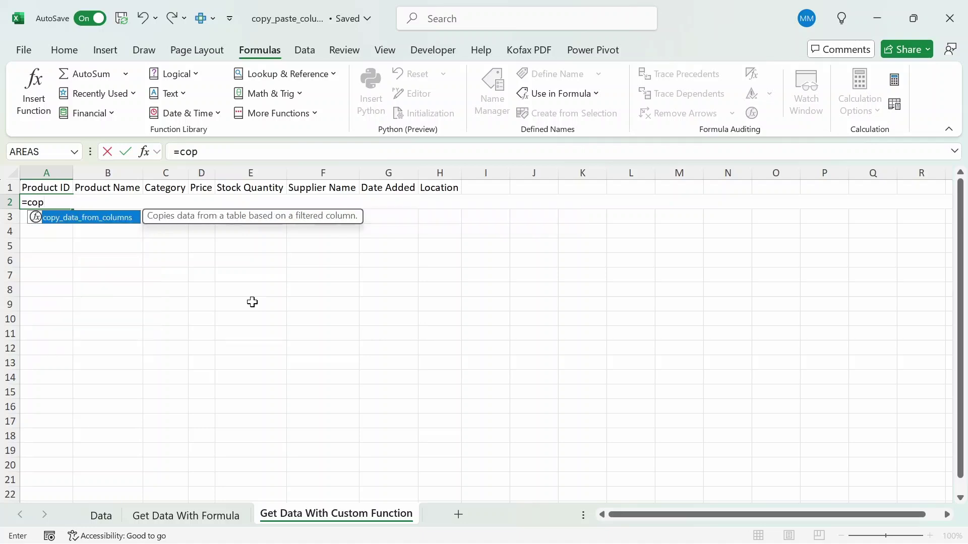
{"action": "key", "text": "Tab"}
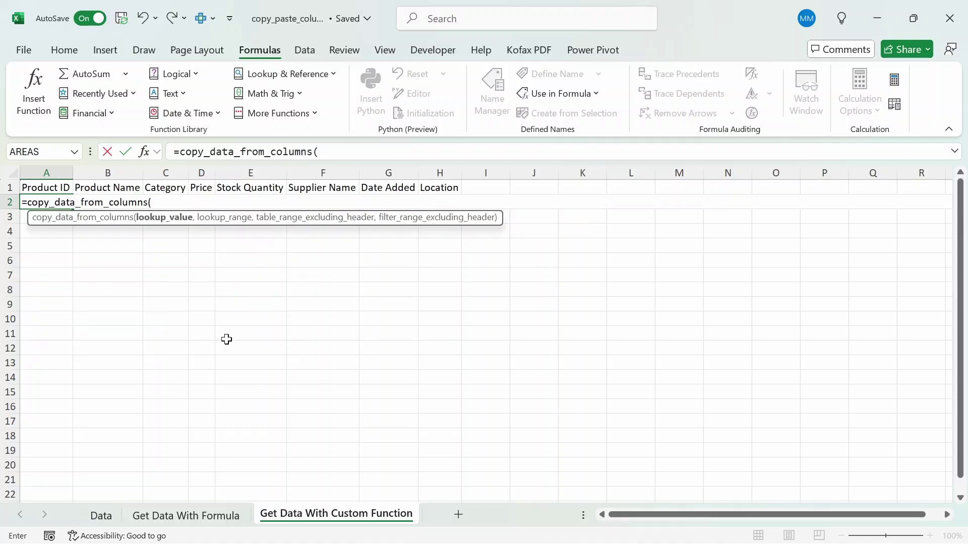
{"action": "left_click", "coordinate": [56, 187]}
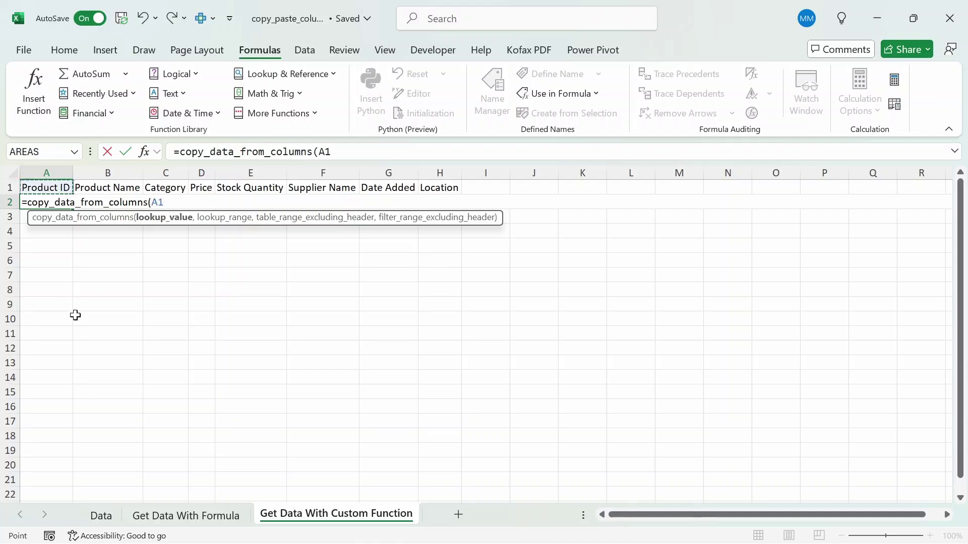
{"action": "key", "text": "F4"}
{"action": "key", "text": "F4"}
{"action": "type", "text": ","}
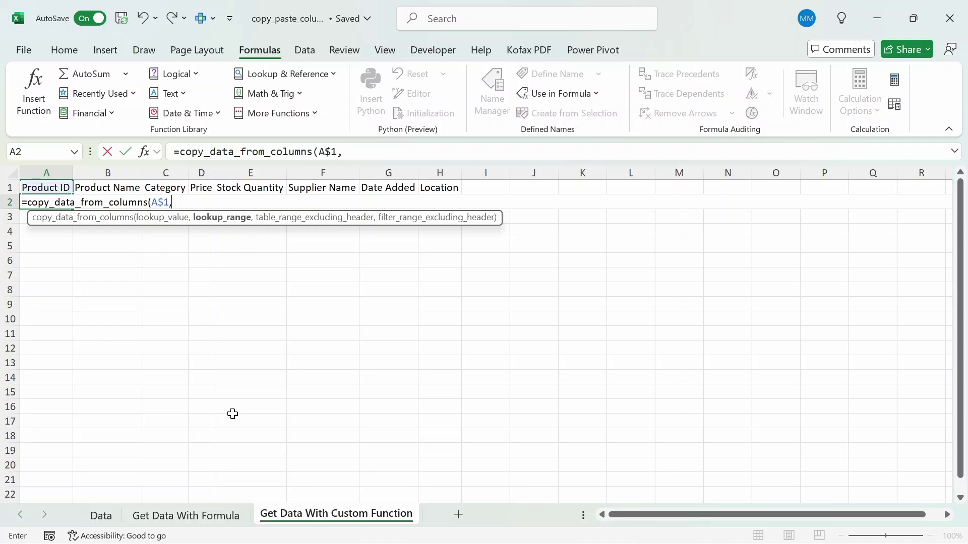
- Add the absolute Data ranges $A$1:$H$1 and $A$2:$H$111 as header and table arguments
{"action": "left_click", "coordinate": [102, 514]}
{"action": "left_click", "coordinate": [166, 348]}
{"action": "key", "text": "Left"}
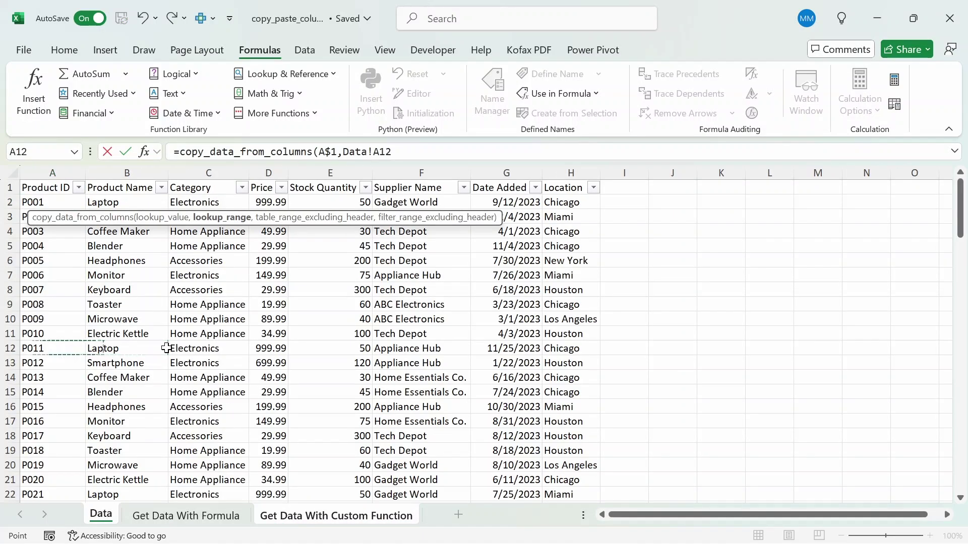
{"action": "key", "text": "ctrl+Up"}
{"action": "key", "text": "ctrl+shift+Right"}
{"action": "key", "text": "F4"}
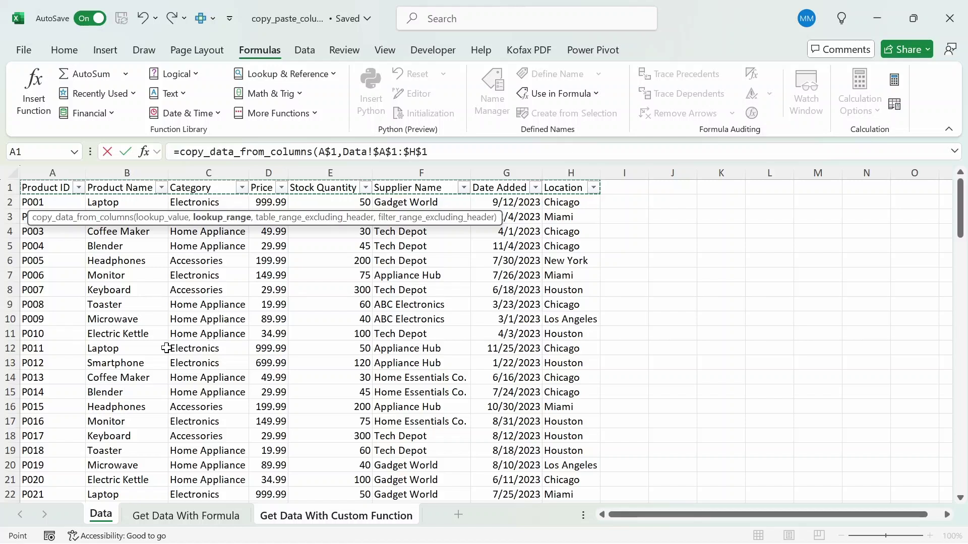
{"action": "type", "text": ","}
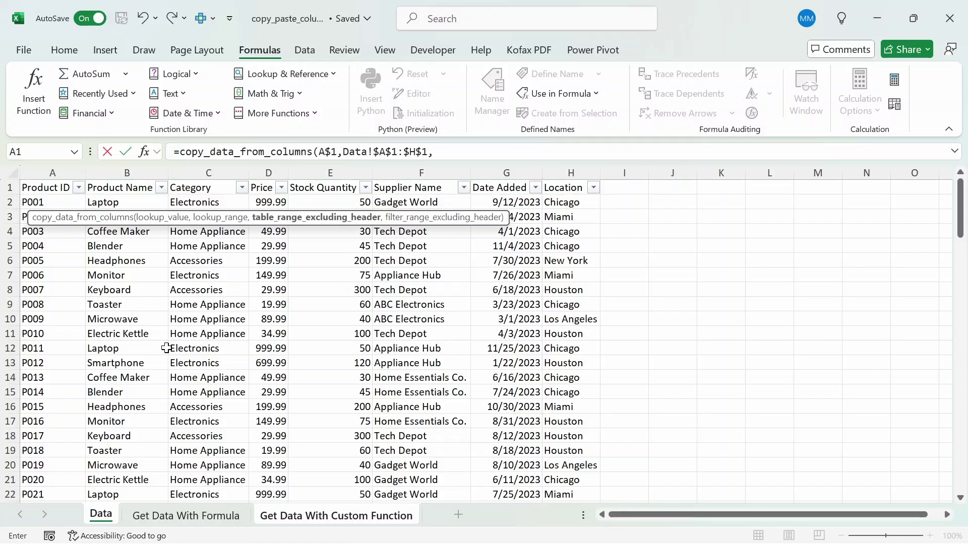
{"action": "left_click", "coordinate": [52, 202]}
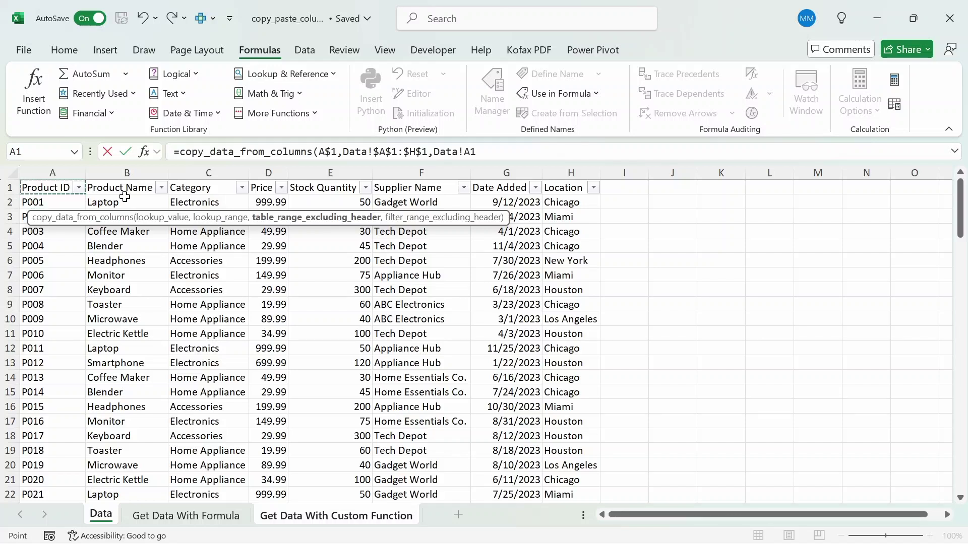
{"action": "key", "text": "ctrl+shift+End"}
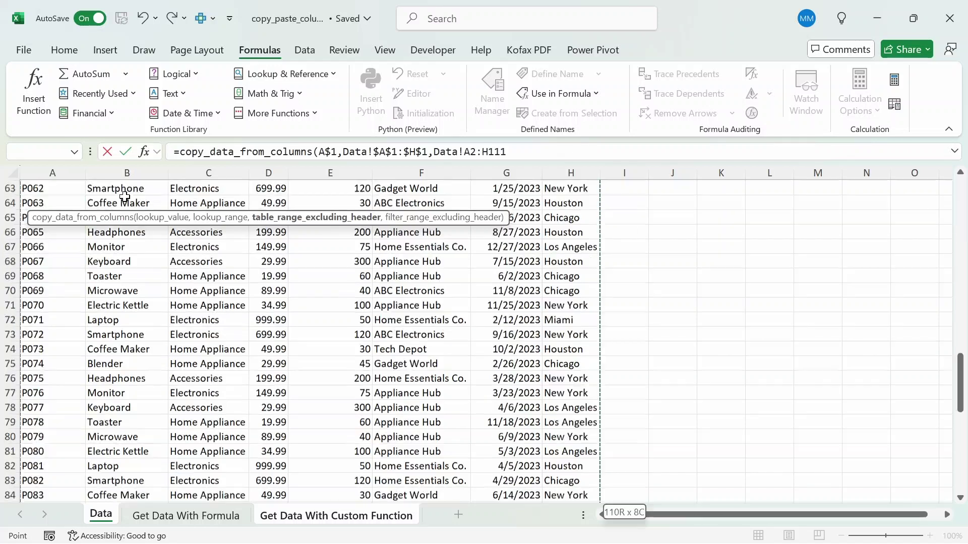
{"action": "key", "text": "F4"}
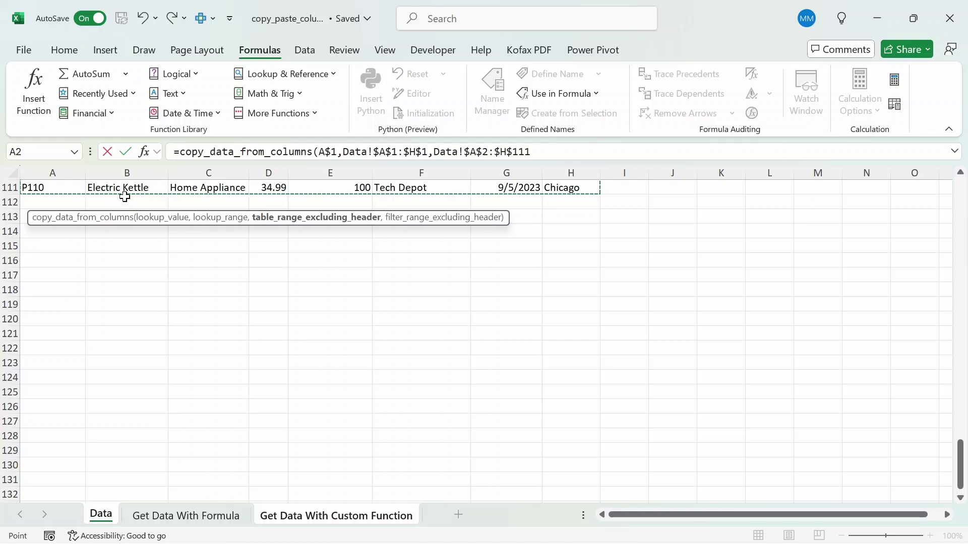
{"action": "type", "text": ","}
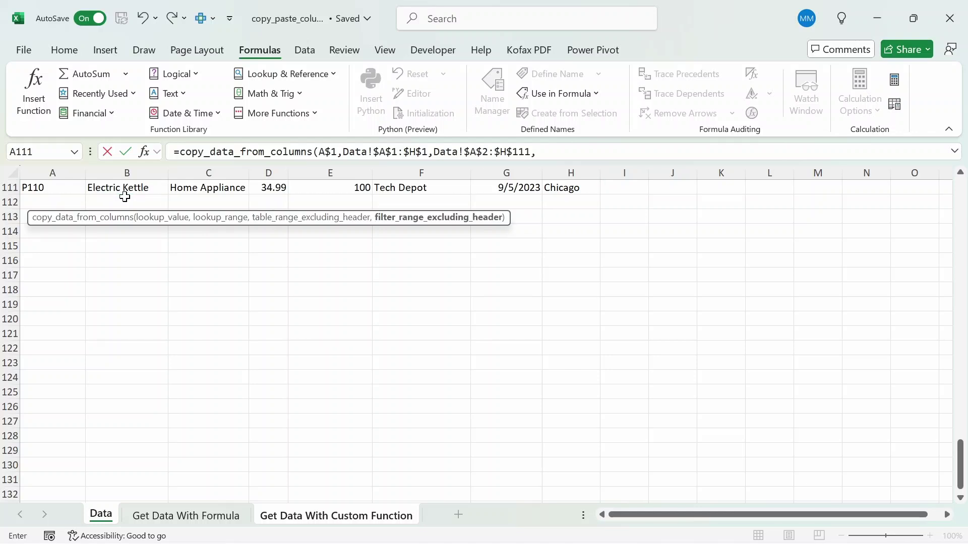
- Finish with filter Data!$C$2:$C$111="Electronics" and commit to list matching Product IDs
{"action": "left_click", "coordinate": [317, 267]}
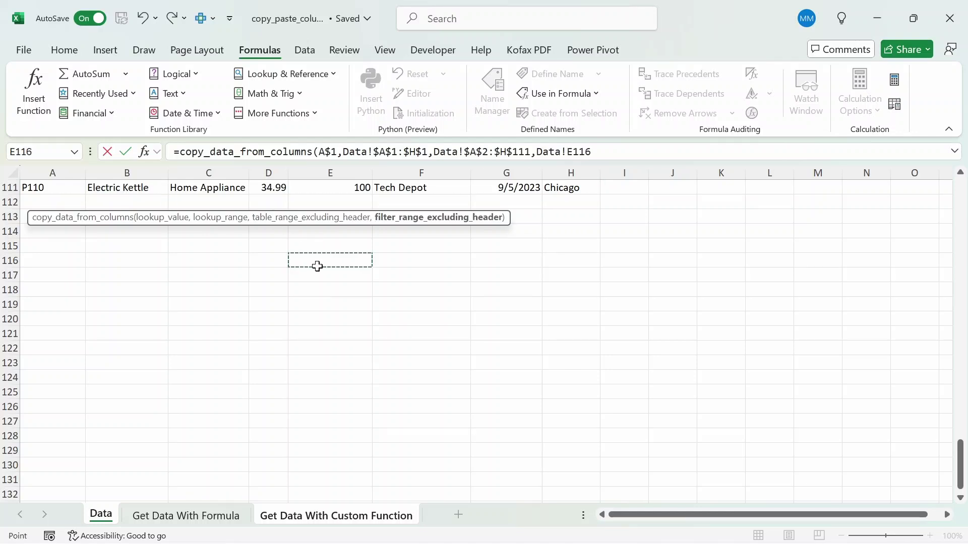
{"action": "key", "text": "ctrl+Up"}
{"action": "key", "text": "ctrl+Up"}
{"action": "key", "text": "Left"}
{"action": "key", "text": "Left"}
{"action": "key", "text": "Down"}
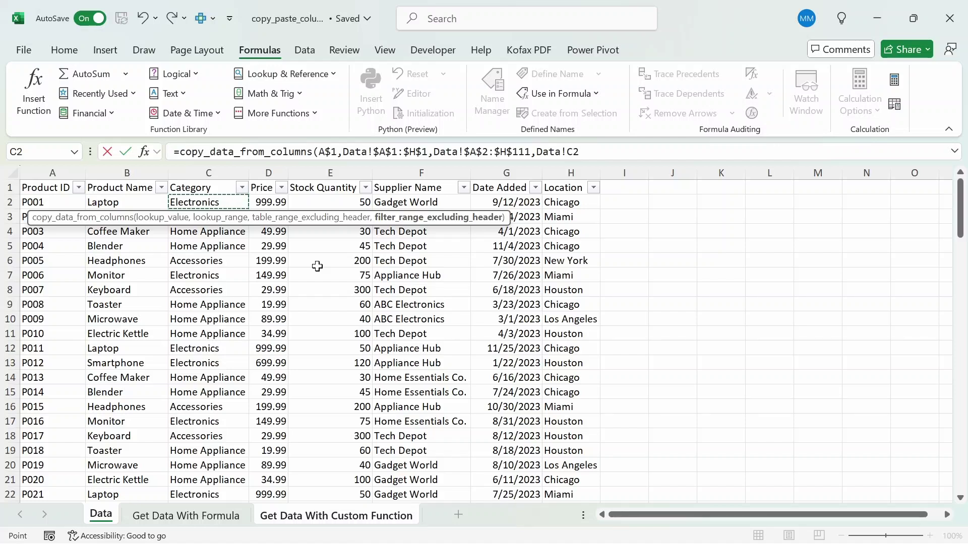
{"action": "key", "text": "ctrl+shift+Down"}
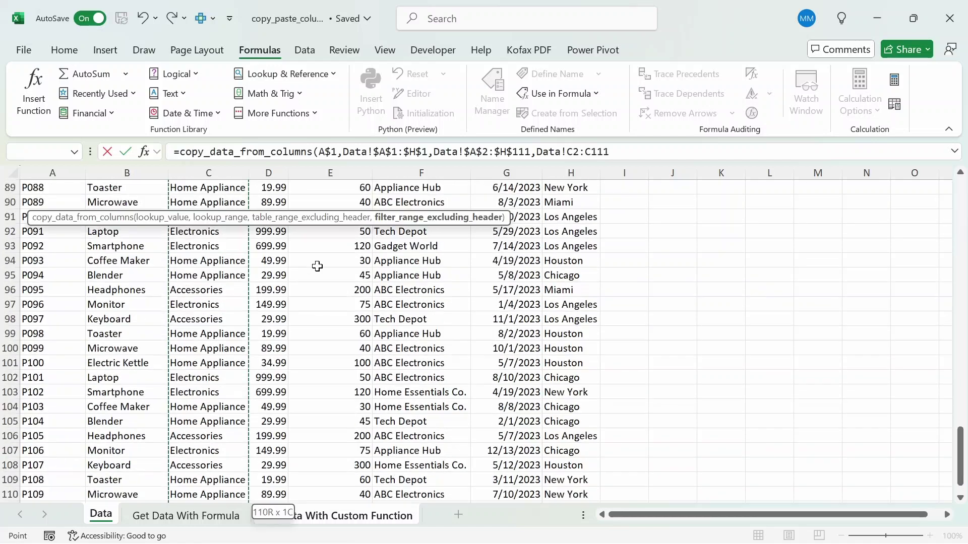
{"action": "key", "text": "F4"}
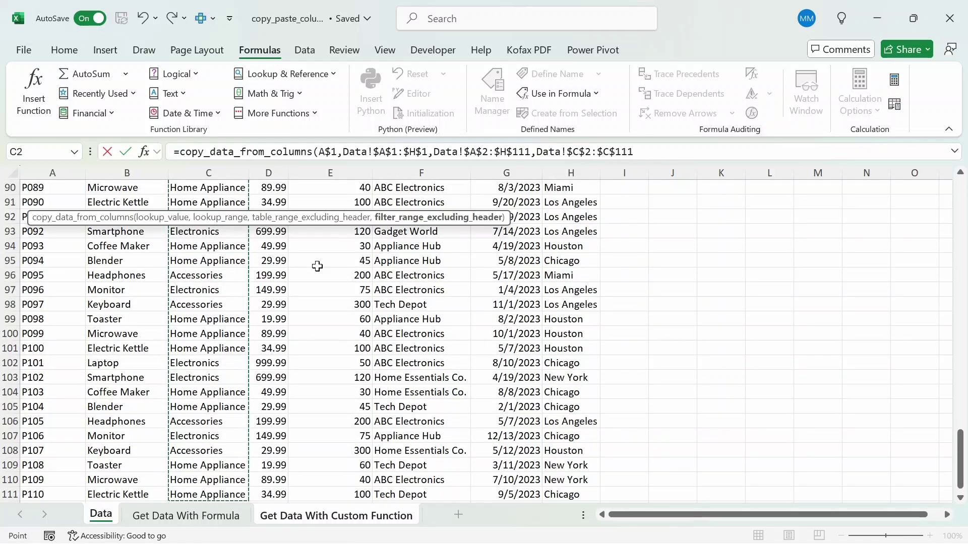
{"action": "type", "text": "=\"El"}
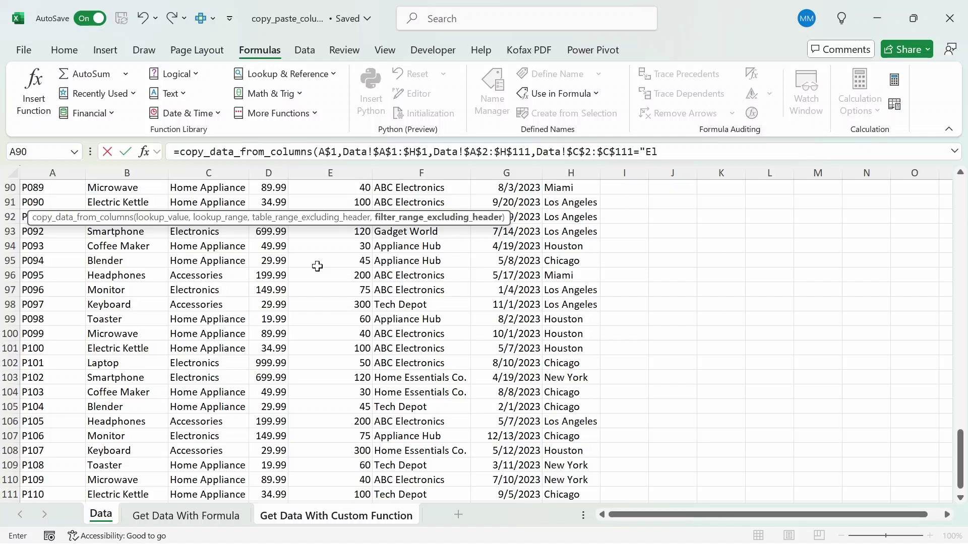
{"action": "type", "text": "ectronics\")"}
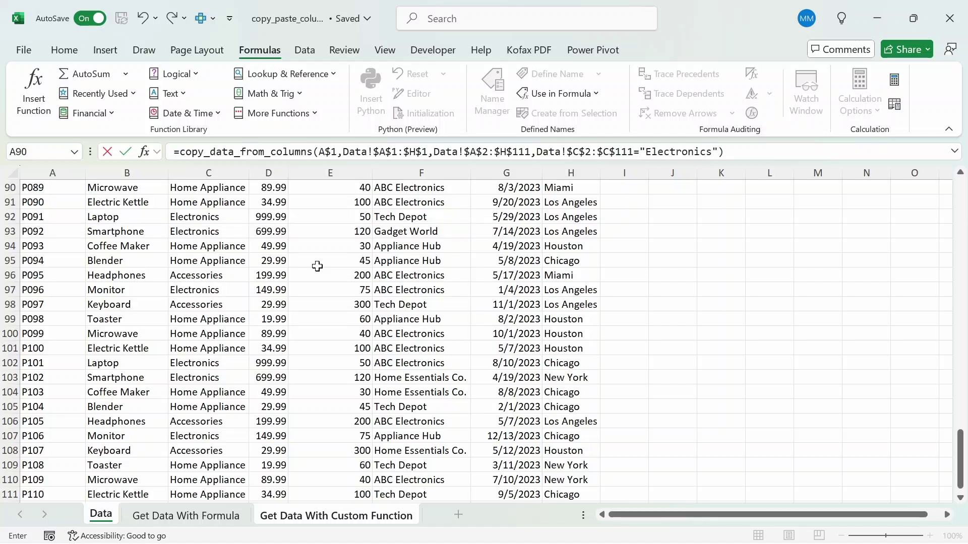
{"action": "key", "text": "Return"}
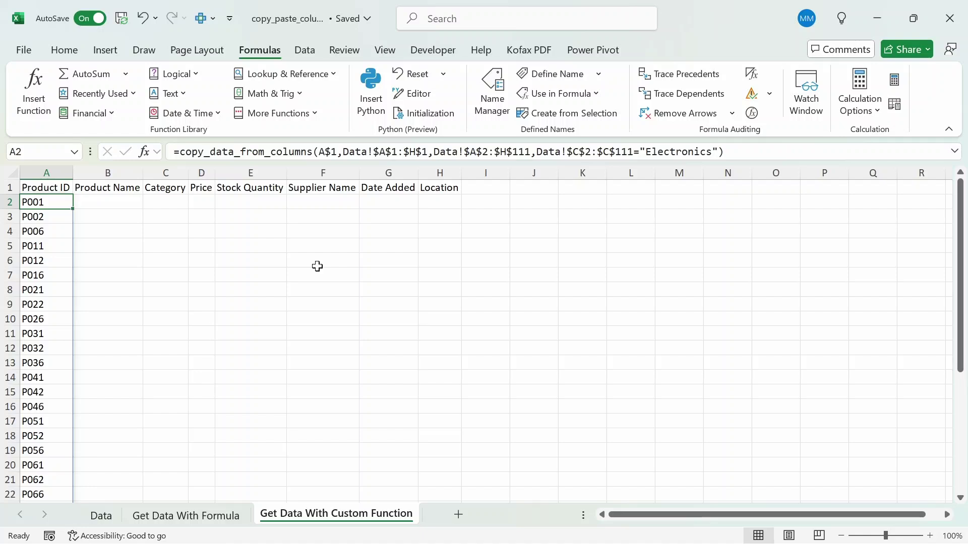
- Extend the row 2 selection through column H to fill the formula across Product Name to Location
{"action": "key", "text": "shift+Right"}
{"action": "key", "text": "shift+Right"}
{"action": "key", "text": "shift+Right"}
{"action": "key", "text": "shift+Right"}
{"action": "key", "text": "shift+Right"}
{"action": "key", "text": "shift+Right"}
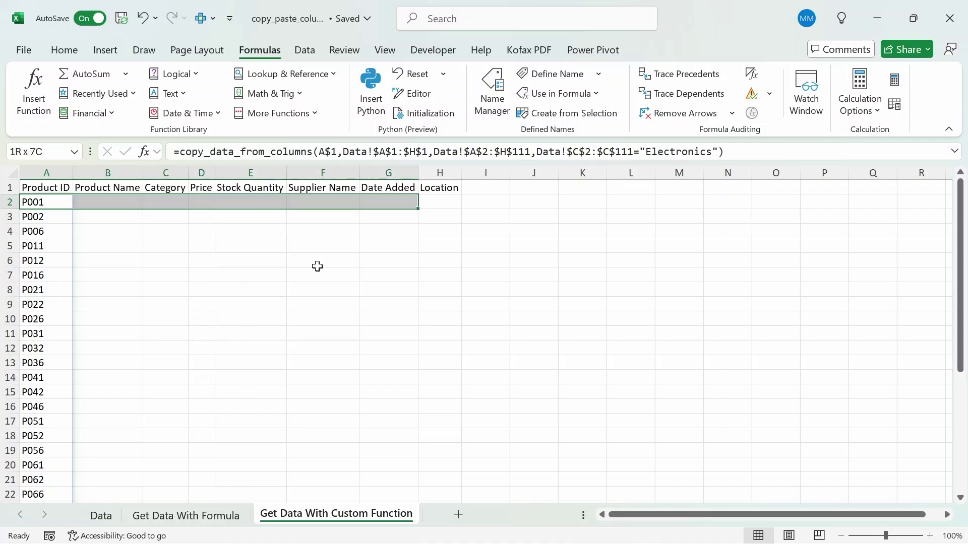
{"action": "key", "text": "shift+Right"}
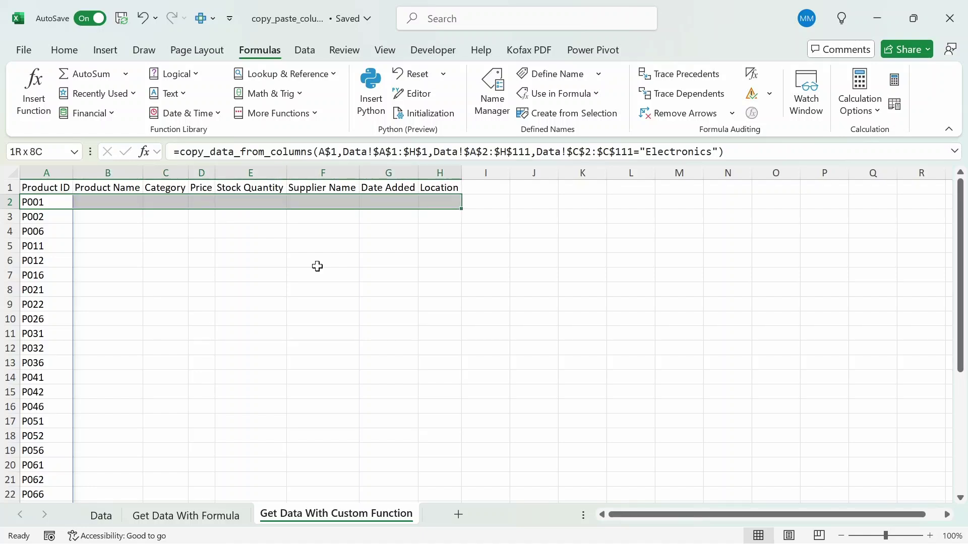
{"action": "key", "text": "Down"}
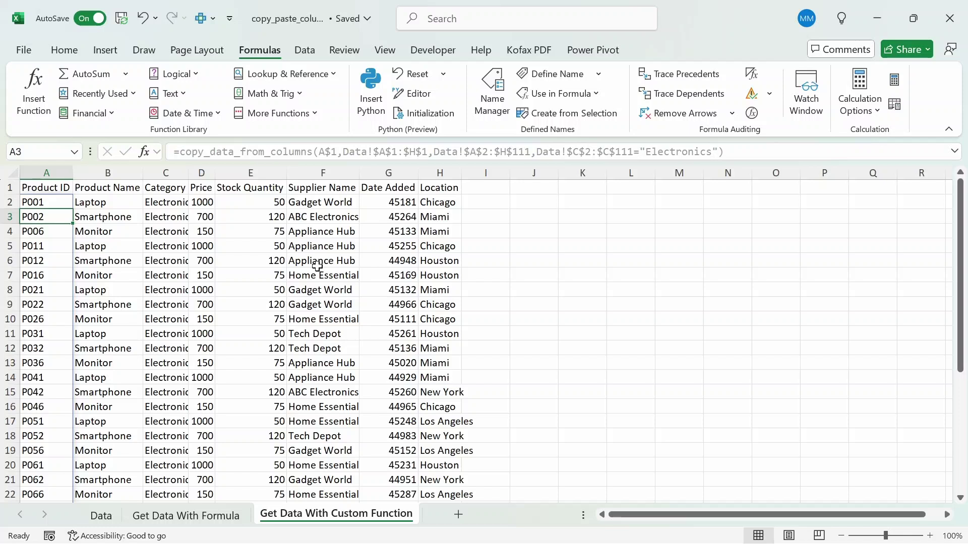
- Copy row 2 and paste its formats only onto the filled range
{"action": "key", "text": "Up"}
{"action": "key", "text": "shift+space"}
{"action": "key", "text": "ctrl+c"}
{"action": "key", "text": "ctrl+alt+v"}
{"action": "key", "text": "t"}
{"action": "key", "text": "Return"}
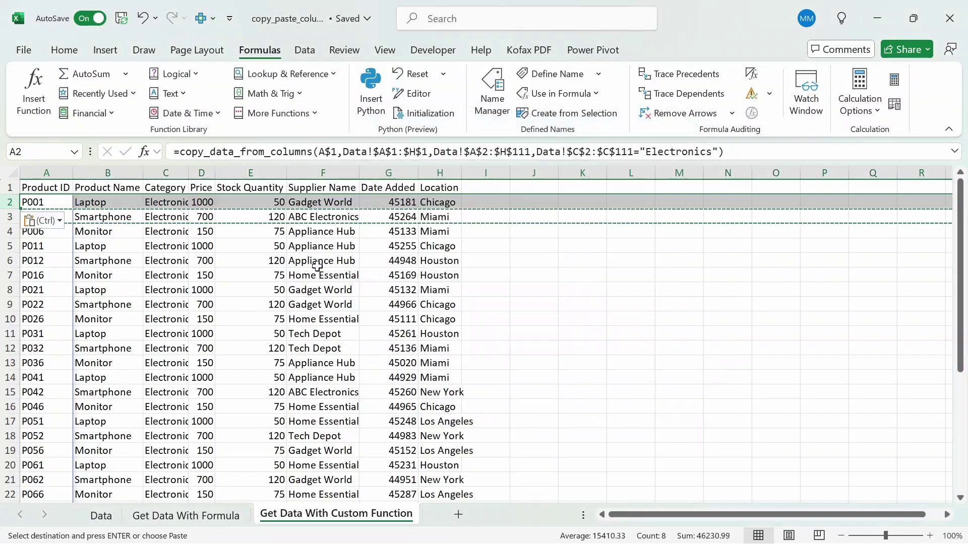
- Select the whole worksheet and auto-fit every column width to its contents
{"action": "key", "text": "ctrl+a"}
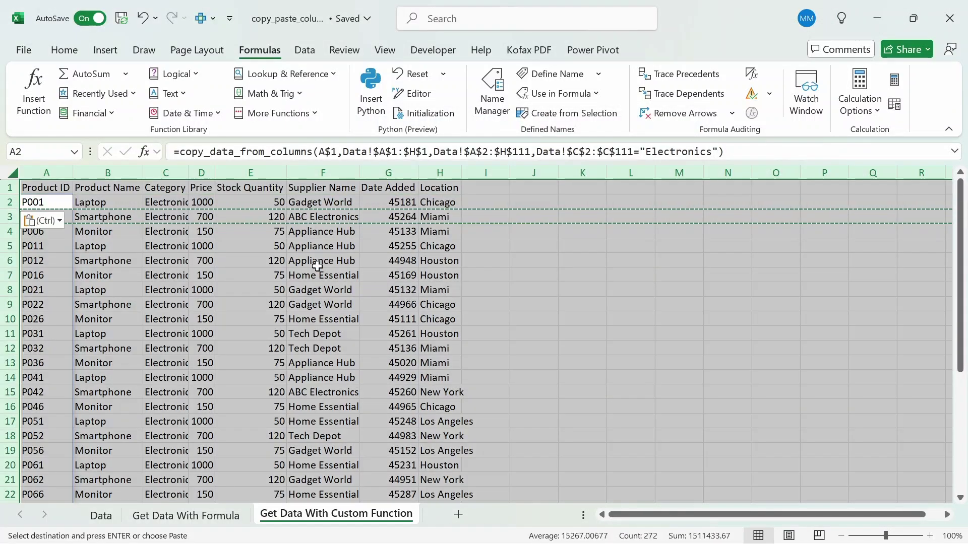
{"action": "key", "text": "alt+h"}
{"action": "key", "text": "o"}
{"action": "key", "text": "i"}
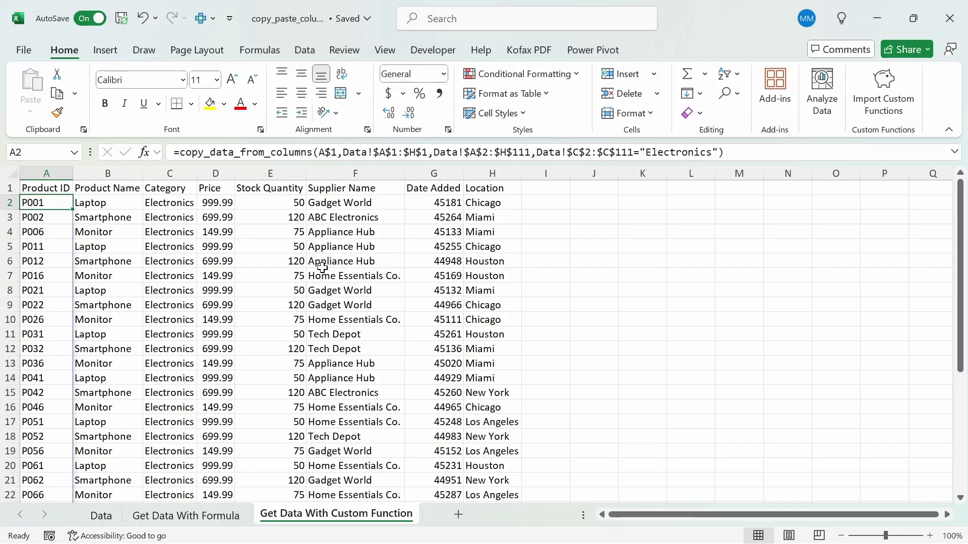
- Format the Date Added column values as Short Date, then return to cell A1
{"action": "key", "text": "Right"}
{"action": "key", "text": "Right"}
{"action": "key", "text": "Right"}
{"action": "key", "text": "Right"}
{"action": "key", "text": "Right"}
{"action": "key", "text": "Right"}
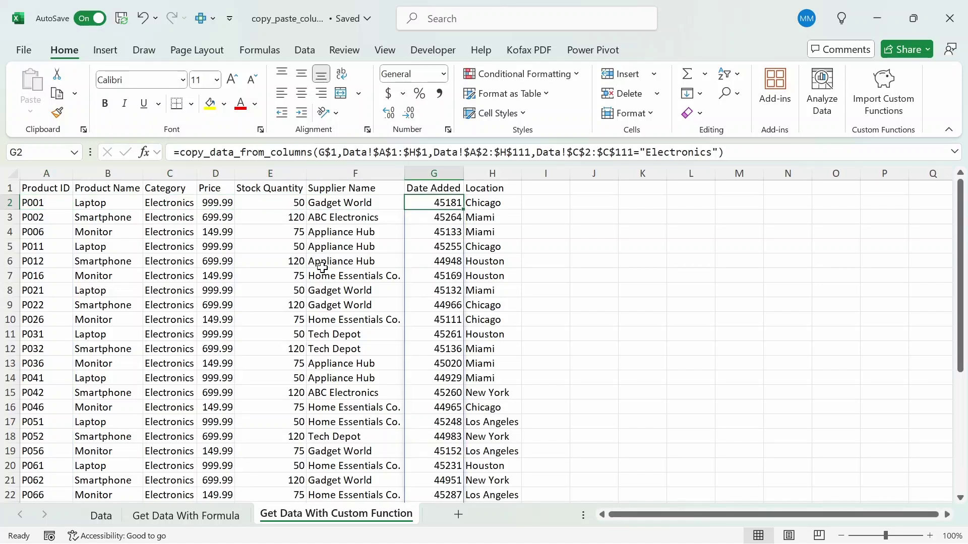
{"action": "key", "text": "ctrl+shift+Down"}
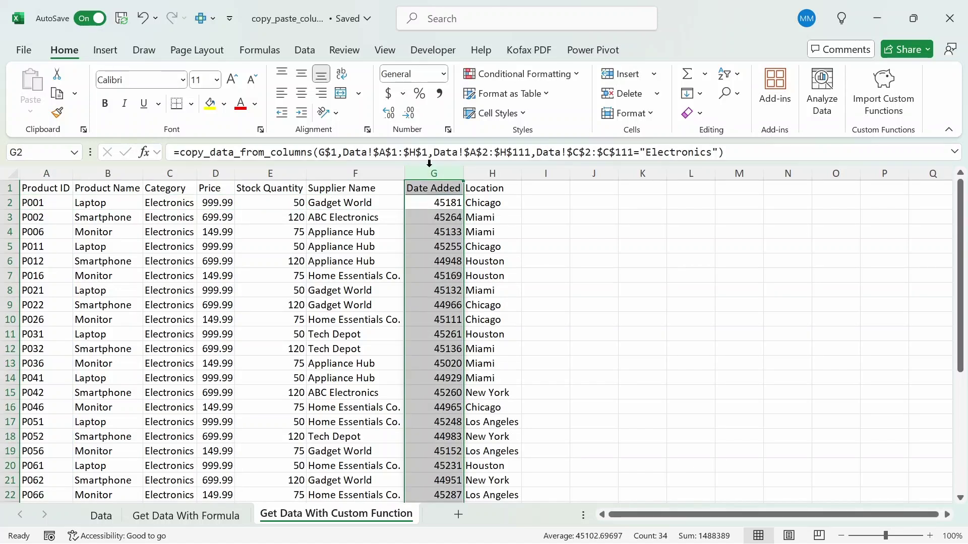
{"action": "left_click", "coordinate": [444, 74]}
{"action": "left_click", "coordinate": [448, 247]}
{"action": "left_click", "coordinate": [56, 188]}
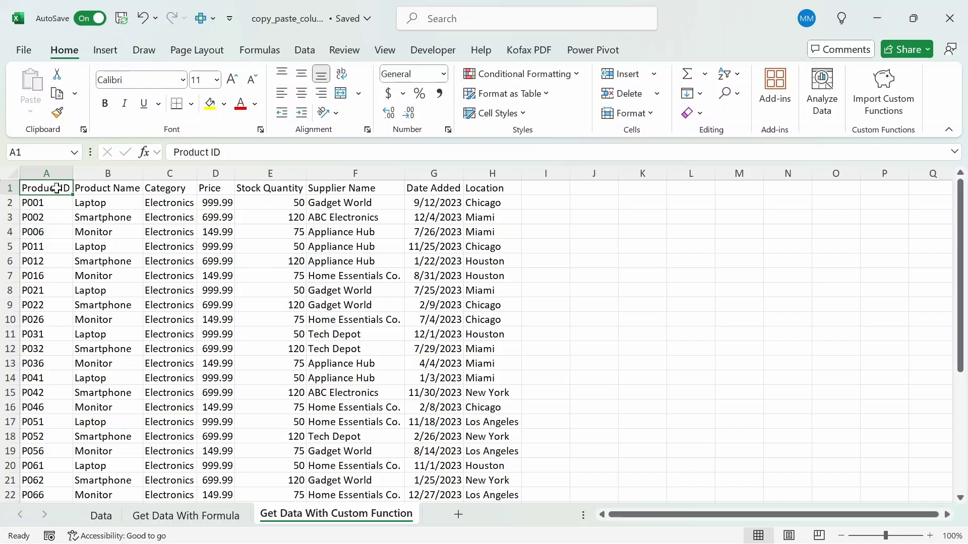